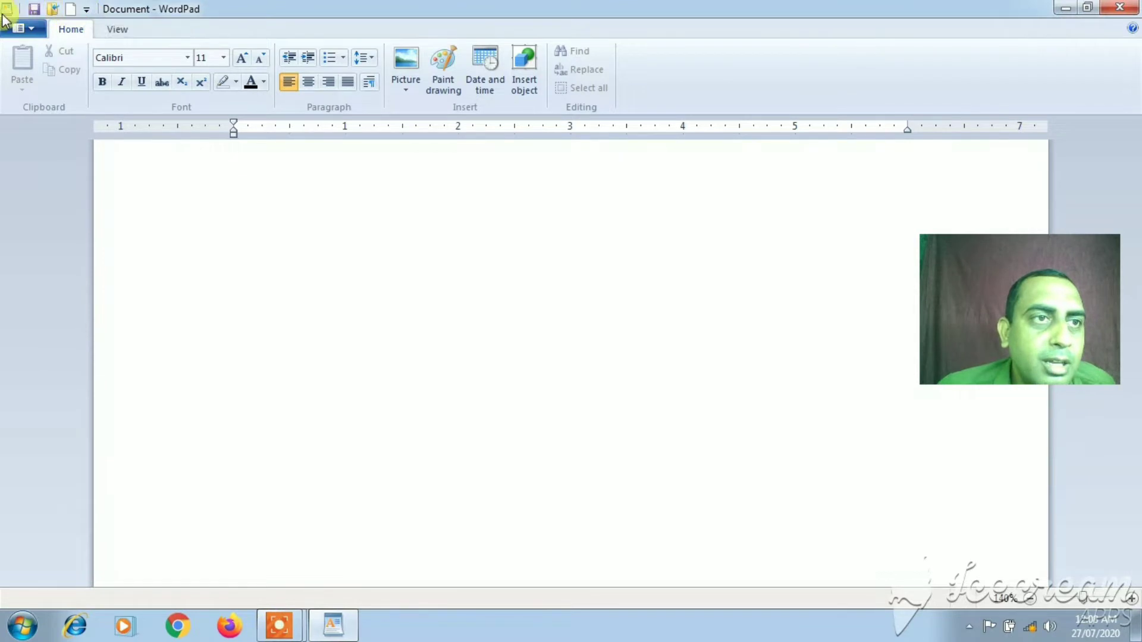
Add the Undo and Redo commands to the Quick Access Toolbar
{"action": "left_click", "coordinate": [86, 11]}
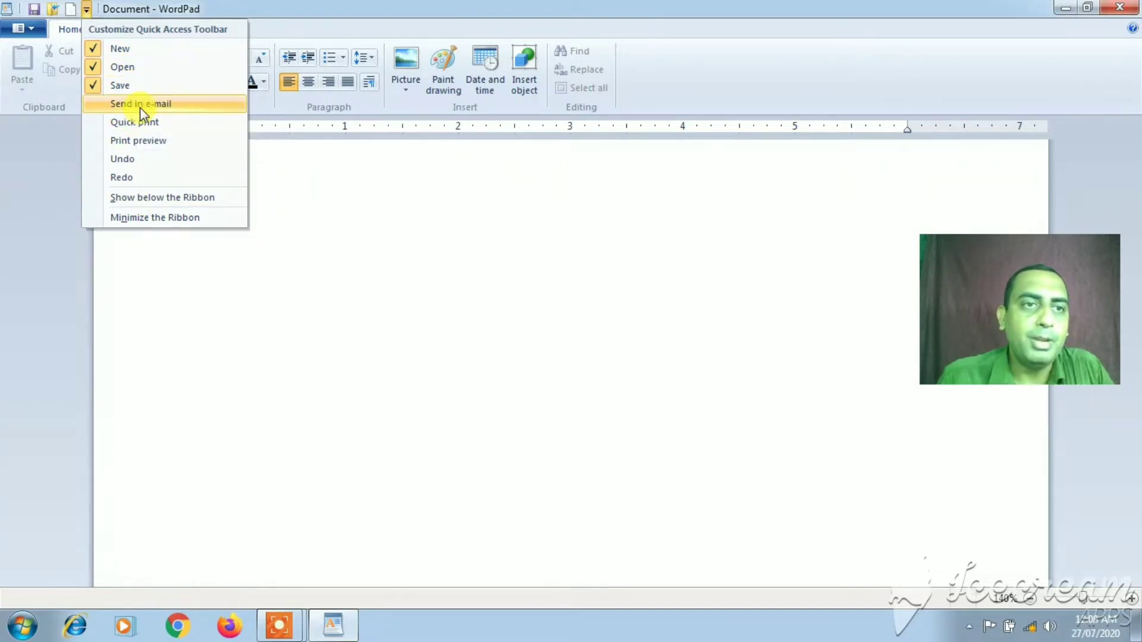
{"action": "left_click", "coordinate": [336, 146]}
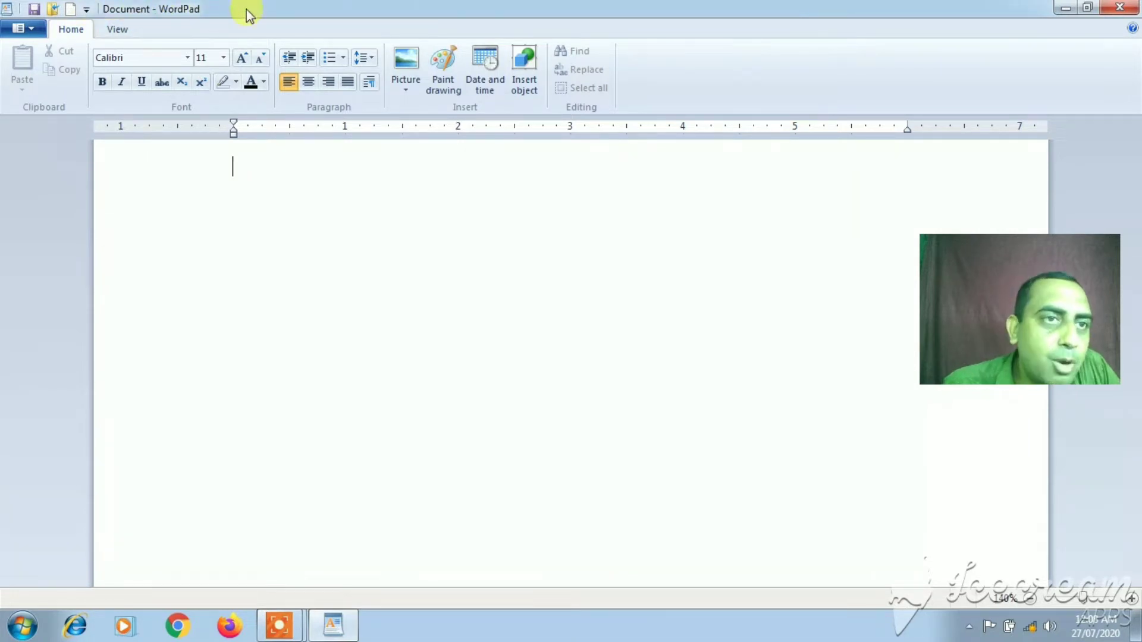
{"action": "left_click", "coordinate": [87, 9]}
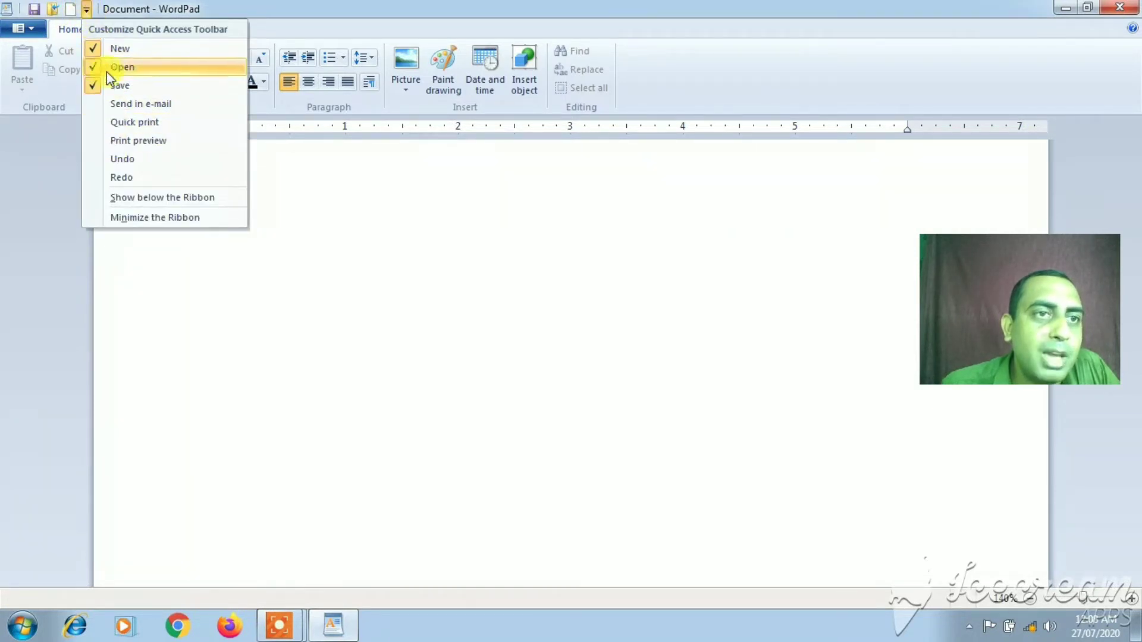
{"action": "left_click", "coordinate": [112, 160]}
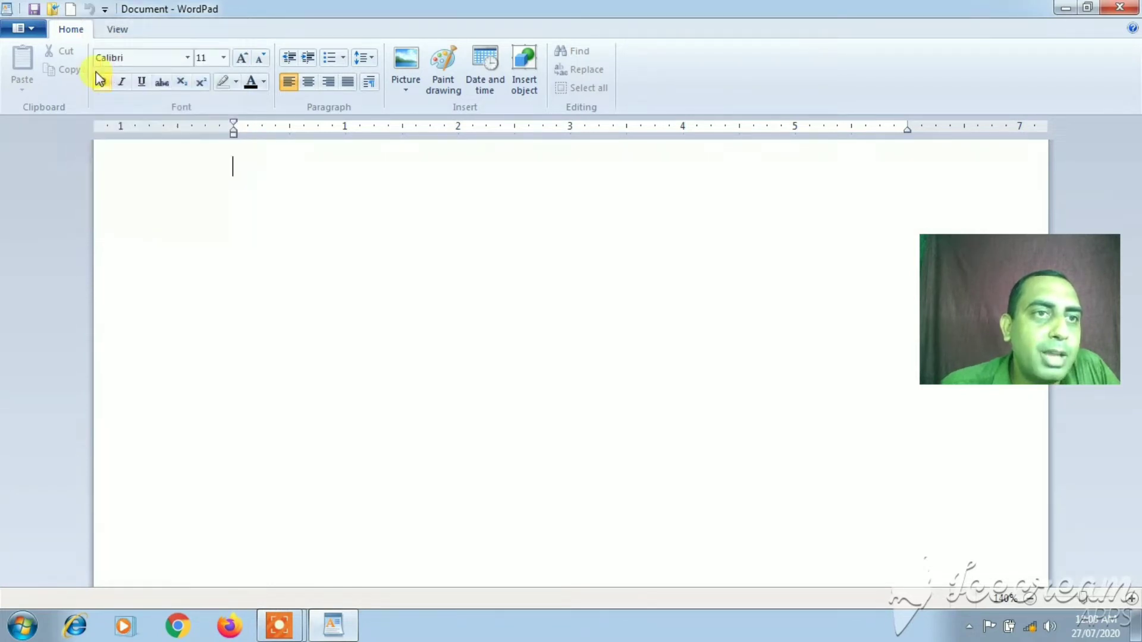
{"action": "left_click", "coordinate": [106, 11]}
{"action": "left_click", "coordinate": [131, 176]}
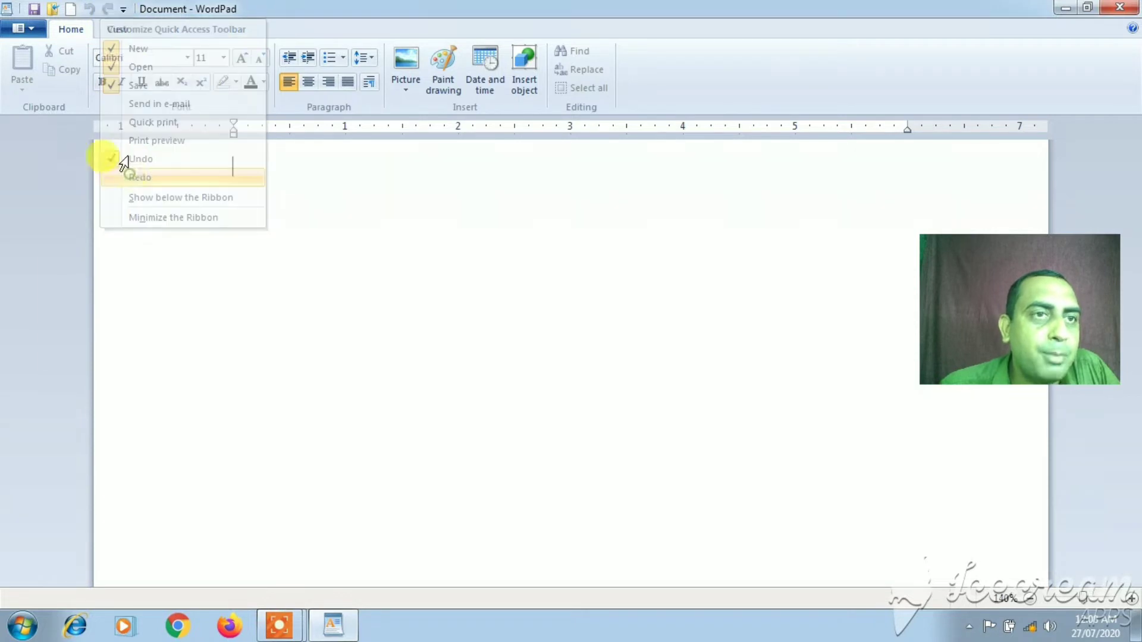
Remove the Open and Save commands from the Quick Access Toolbar
{"action": "left_click", "coordinate": [123, 9]}
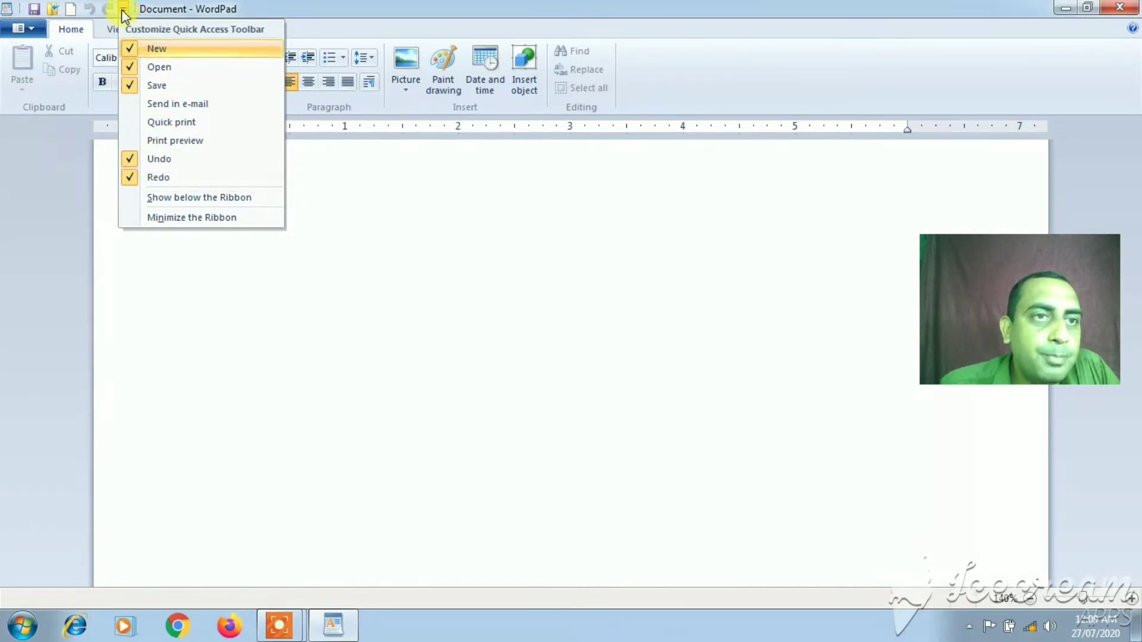
{"action": "left_click", "coordinate": [132, 67]}
{"action": "left_click", "coordinate": [104, 9]}
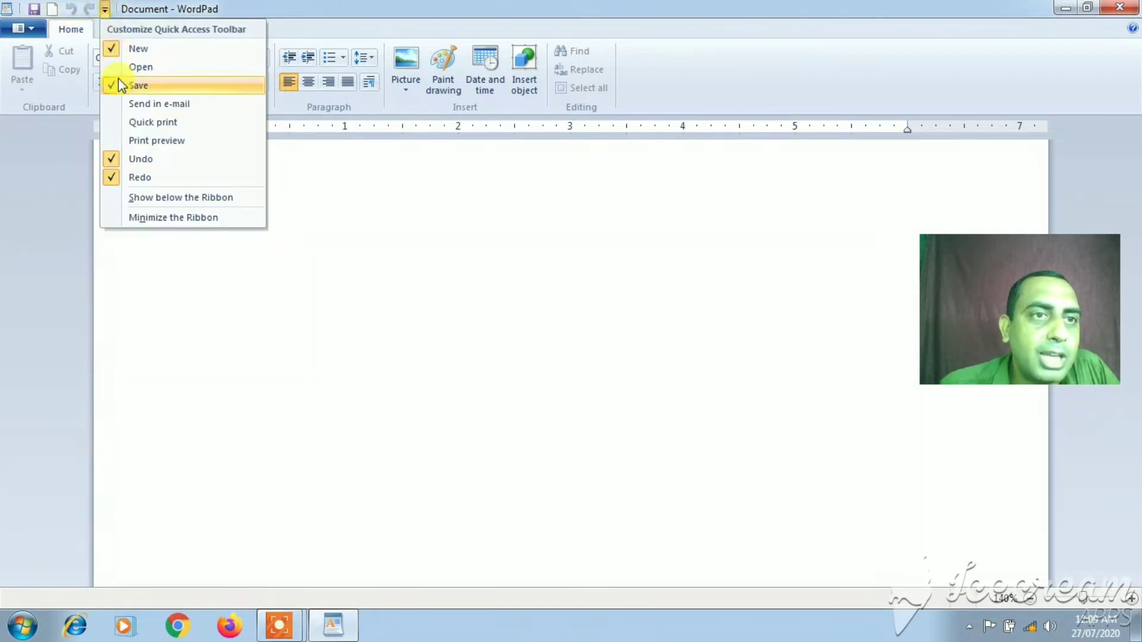
{"action": "left_click", "coordinate": [122, 85]}
Put Open and Save back on the Quick Access Toolbar, trying out the Open command and dismissing its dialog
{"action": "left_click", "coordinate": [86, 9]}
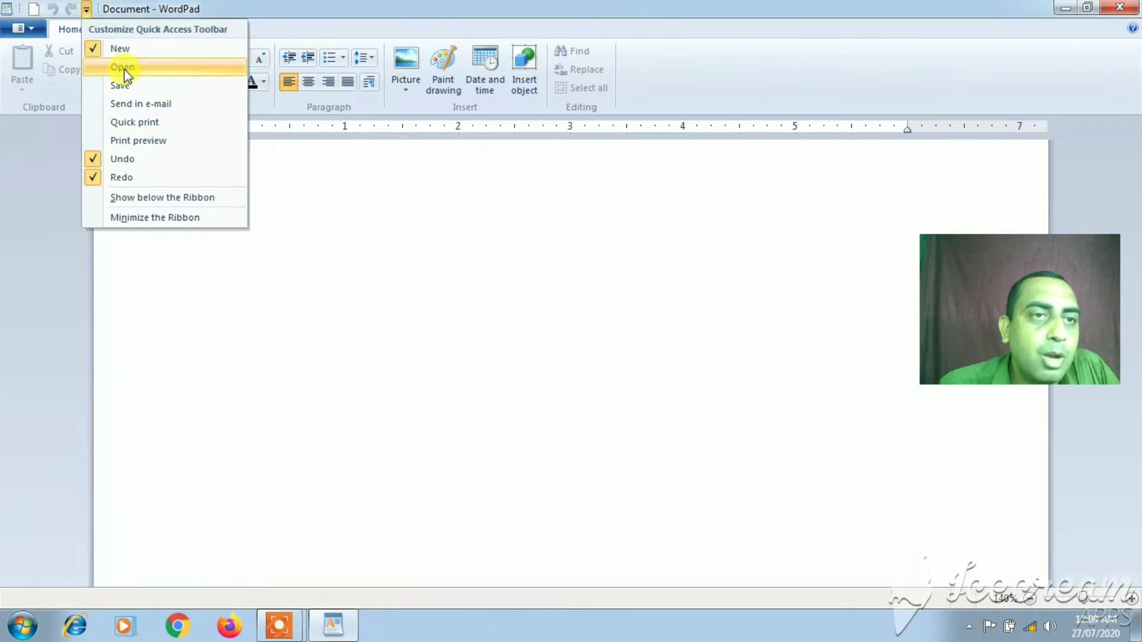
{"action": "left_click", "coordinate": [108, 69]}
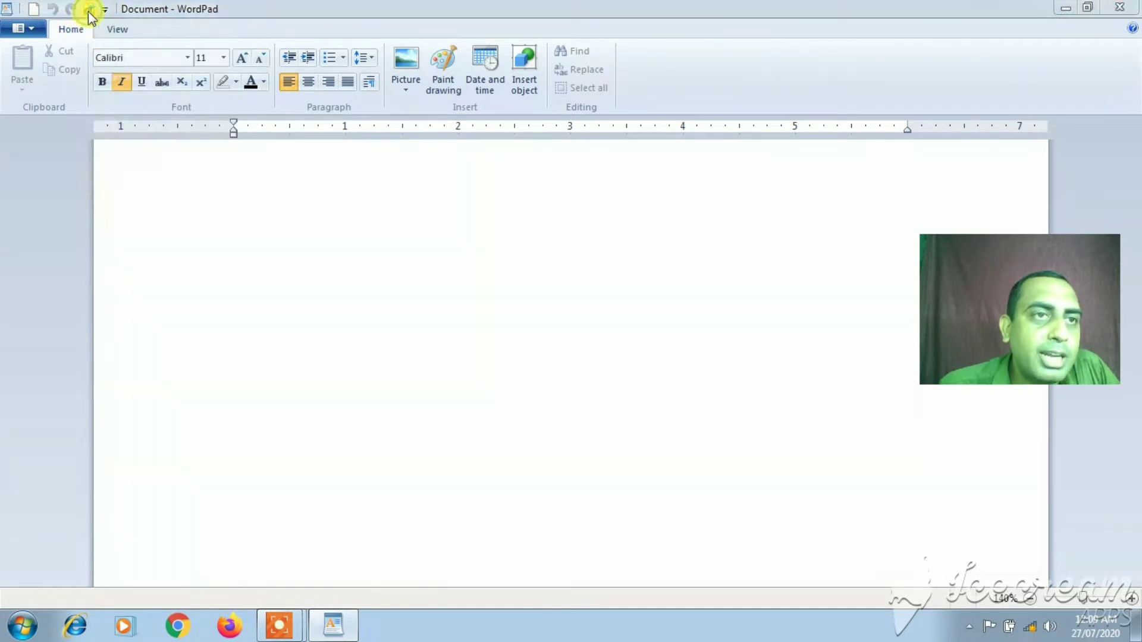
{"action": "left_click", "coordinate": [89, 10]}
{"action": "double_click", "coordinate": [859, 106]}
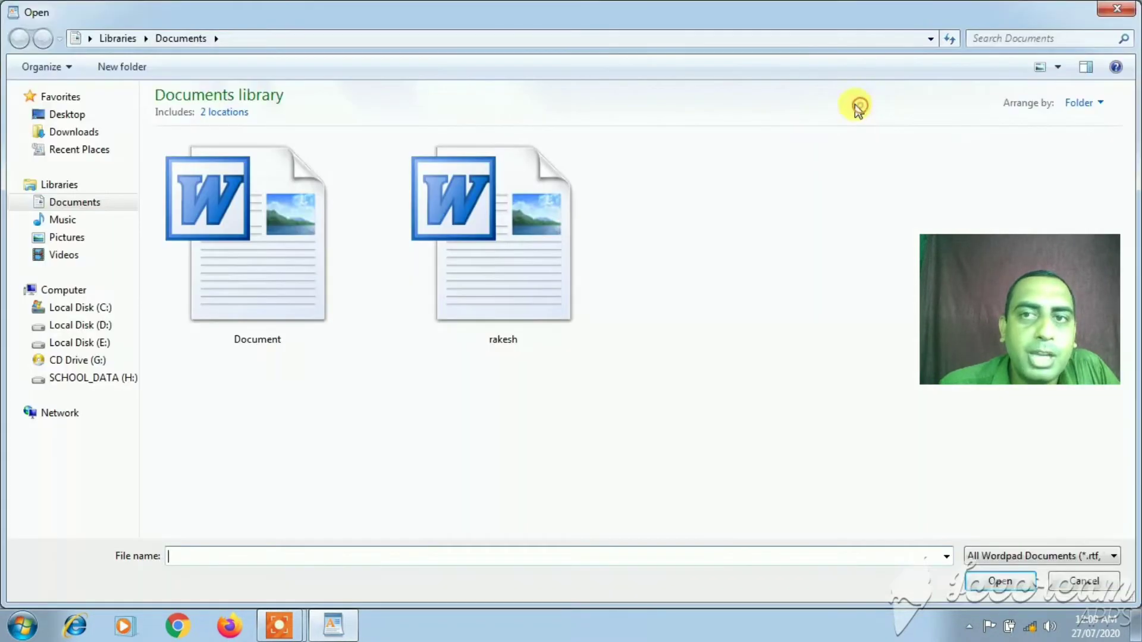
{"action": "left_click", "coordinate": [1118, 8]}
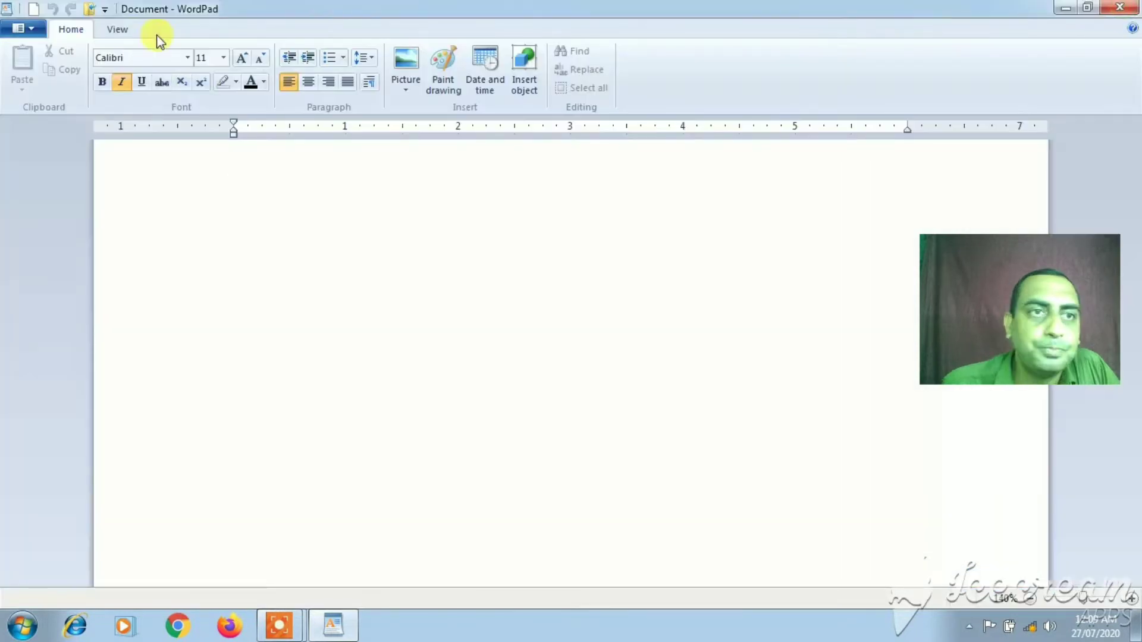
{"action": "left_click", "coordinate": [105, 10]}
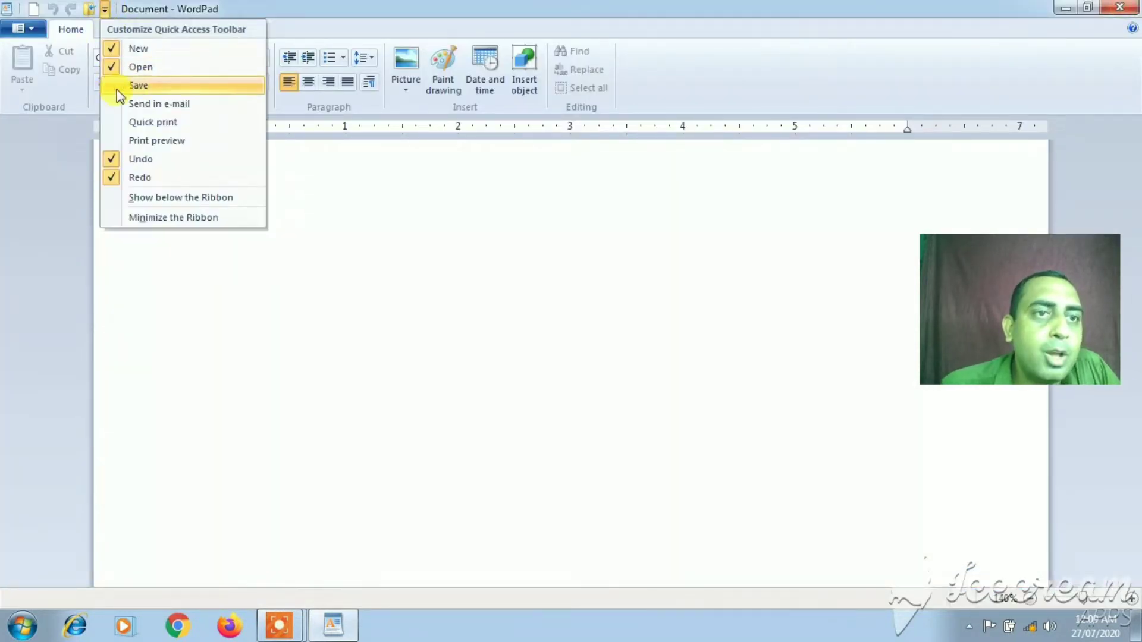
{"action": "left_click", "coordinate": [116, 89]}
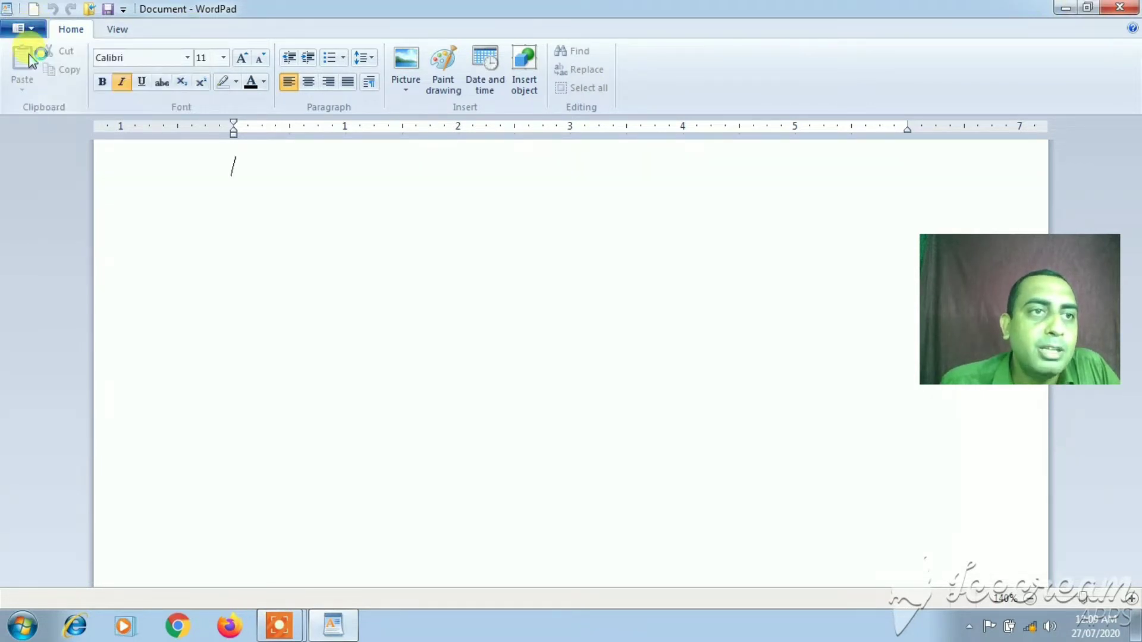
Look over the file commands, including the Save as formats and the Print options
{"action": "left_click", "coordinate": [27, 28]}
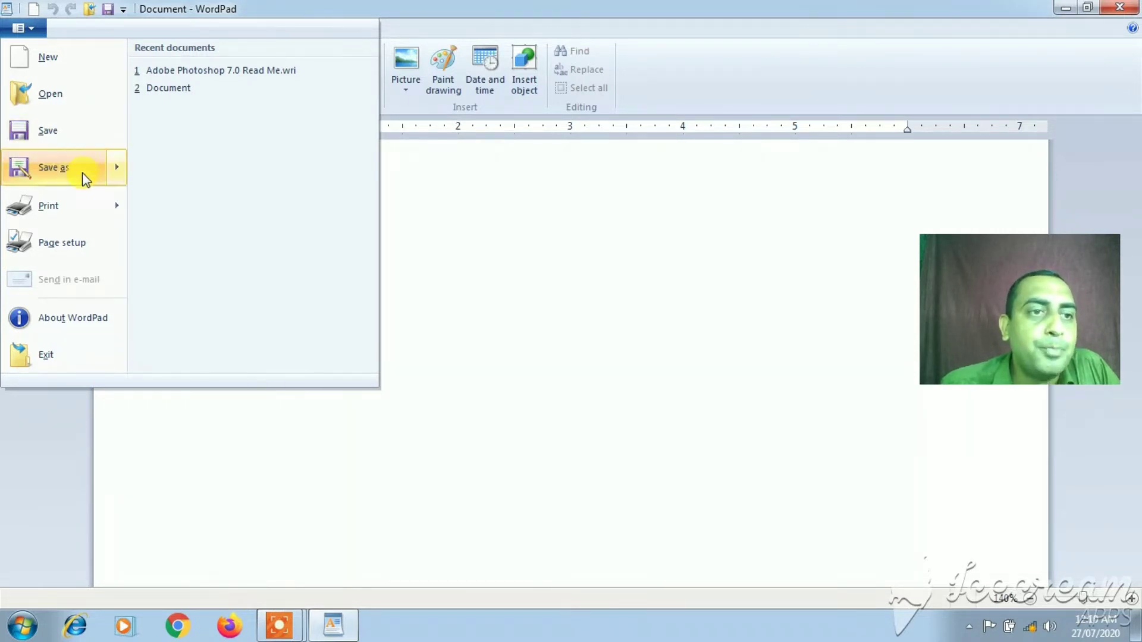
{"action": "mouse_move", "coordinate": [86, 178]}
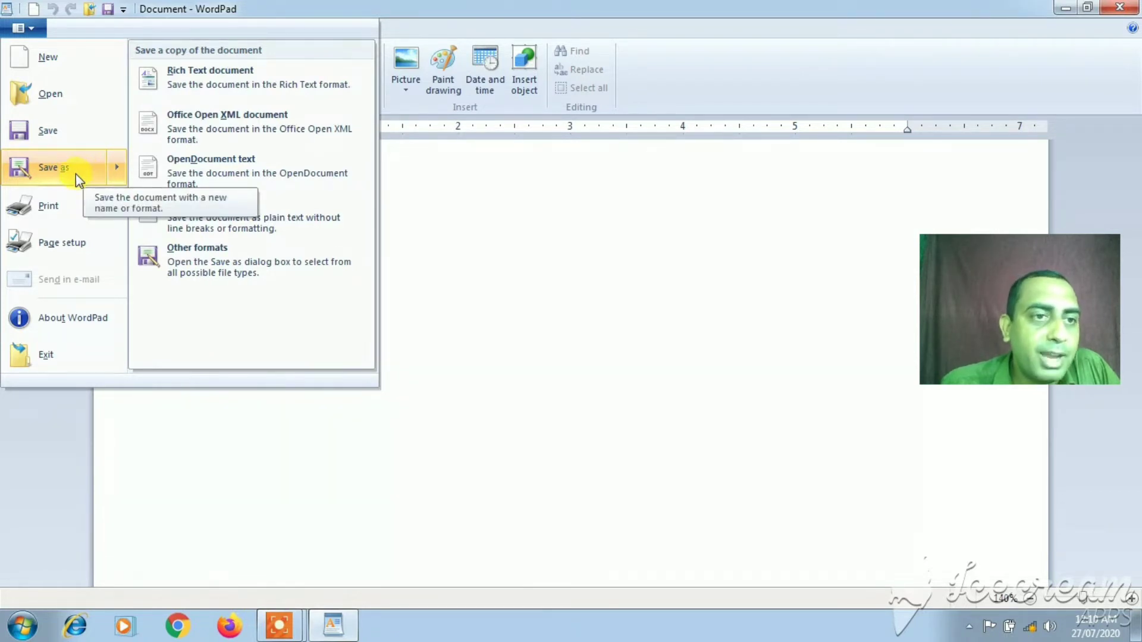
{"action": "mouse_move", "coordinate": [71, 217]}
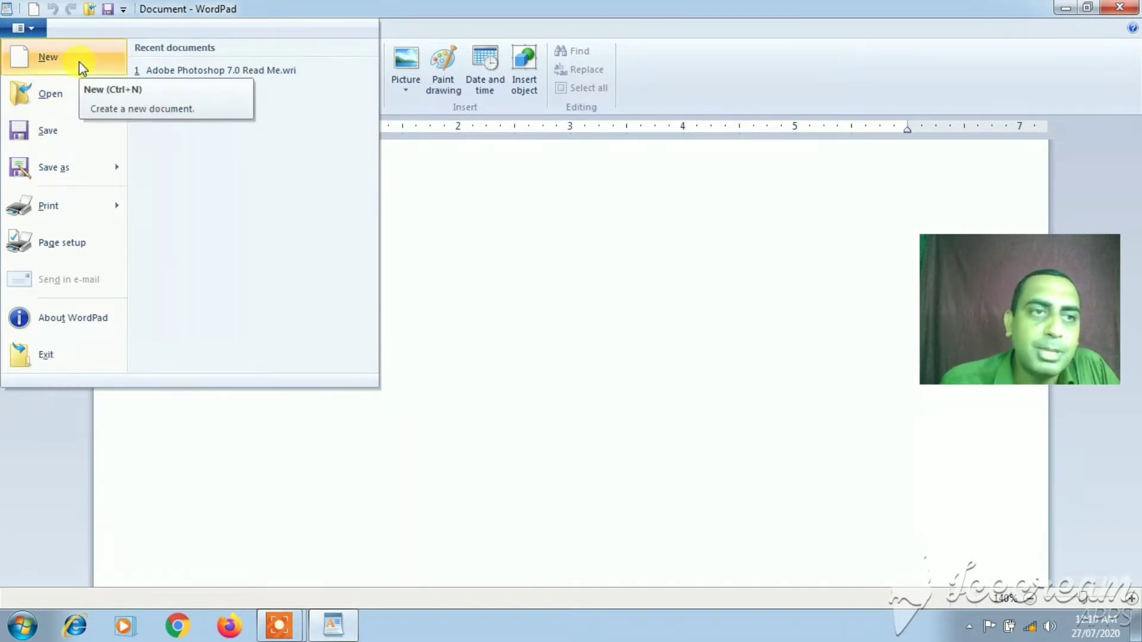
{"action": "left_click", "coordinate": [470, 294]}
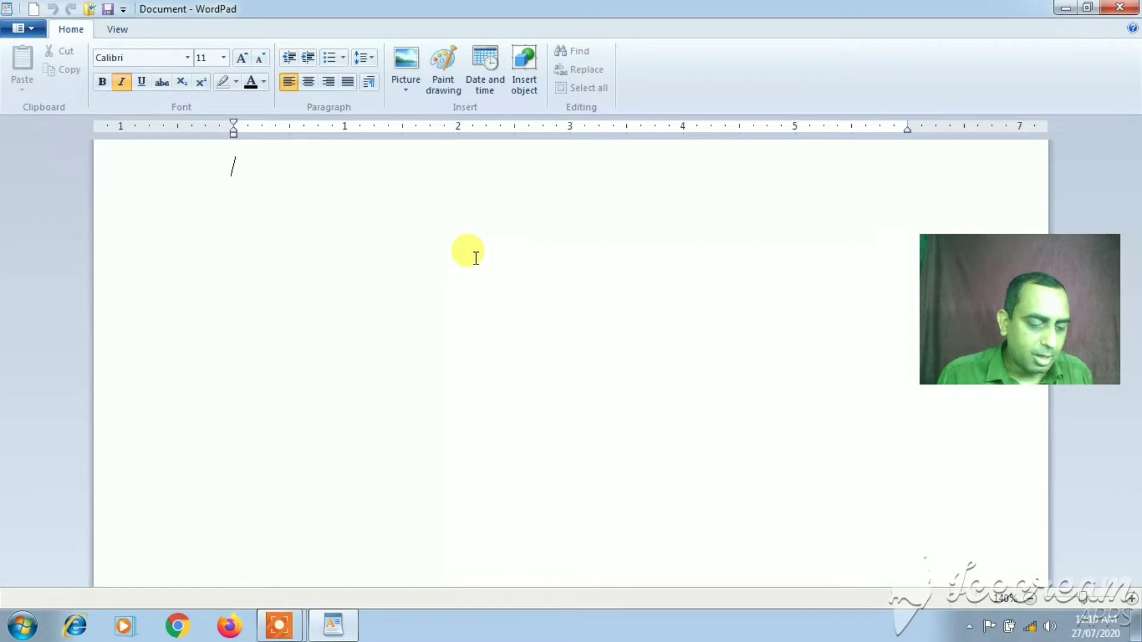
Enter the sample text "gjjjgj" and start a new blank document without saving the changes
{"action": "type", "text": "gjjjgj"}
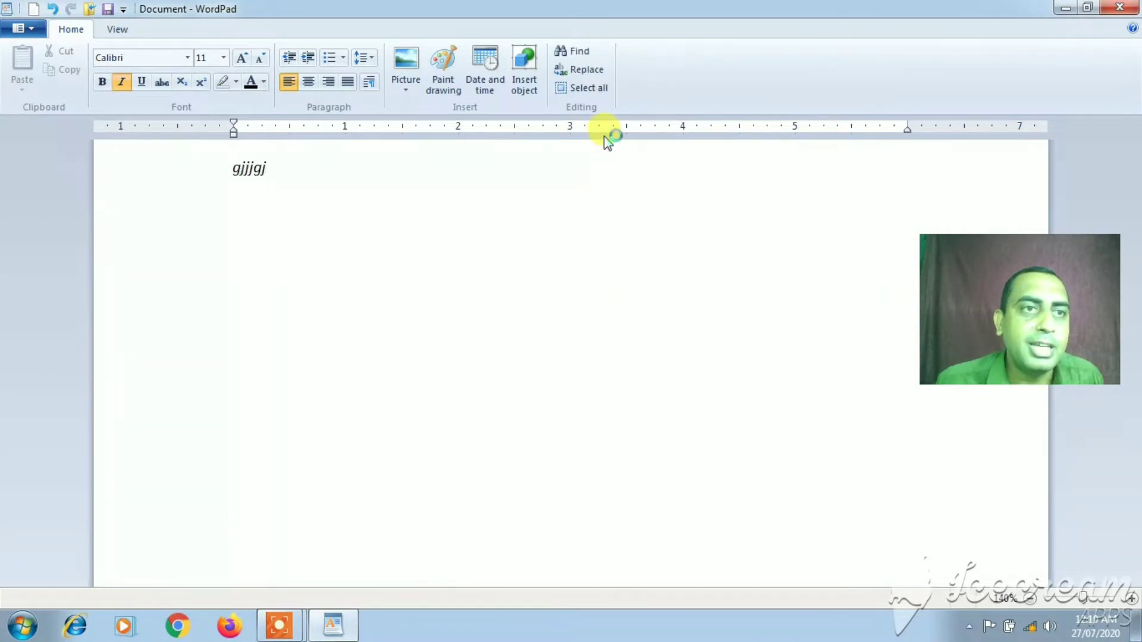
{"action": "left_click", "coordinate": [20, 30]}
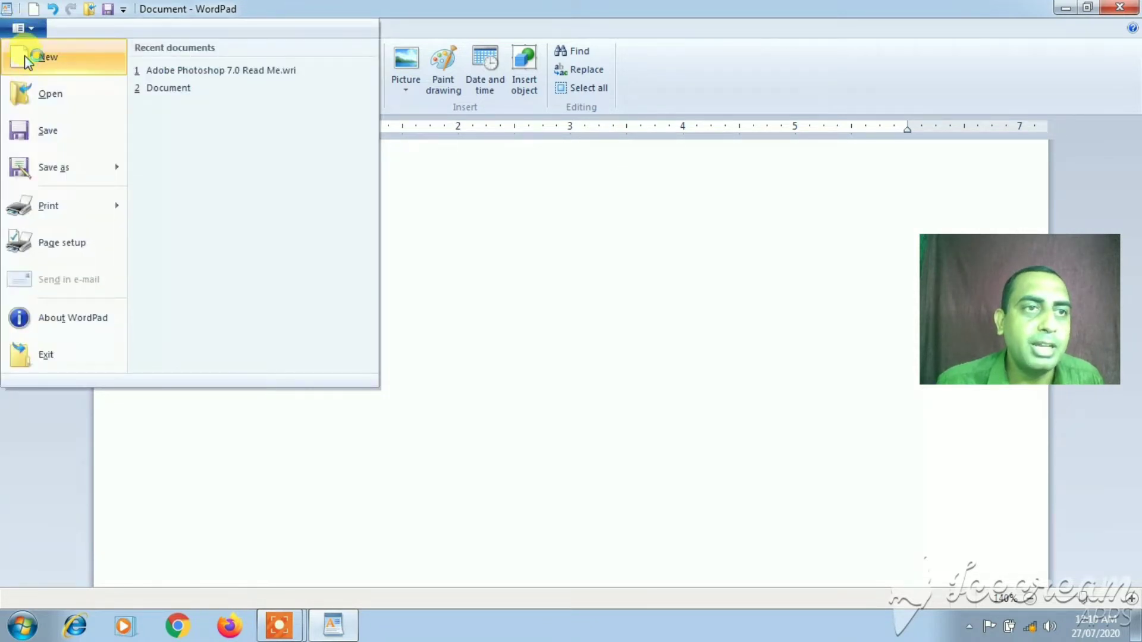
{"action": "left_click", "coordinate": [33, 57]}
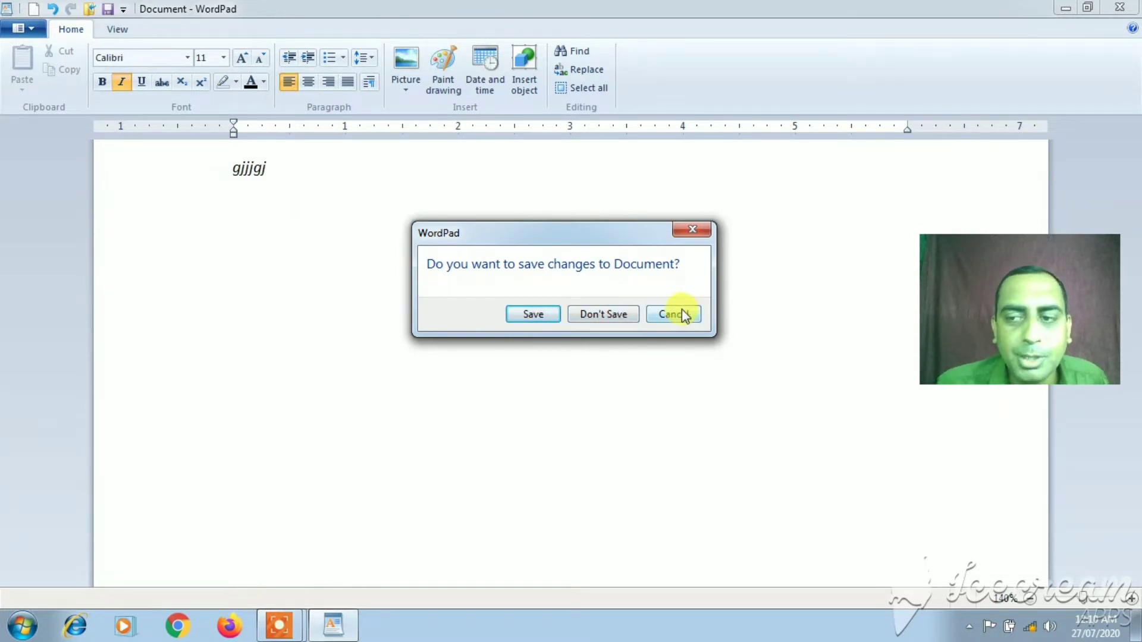
{"action": "left_click", "coordinate": [595, 314]}
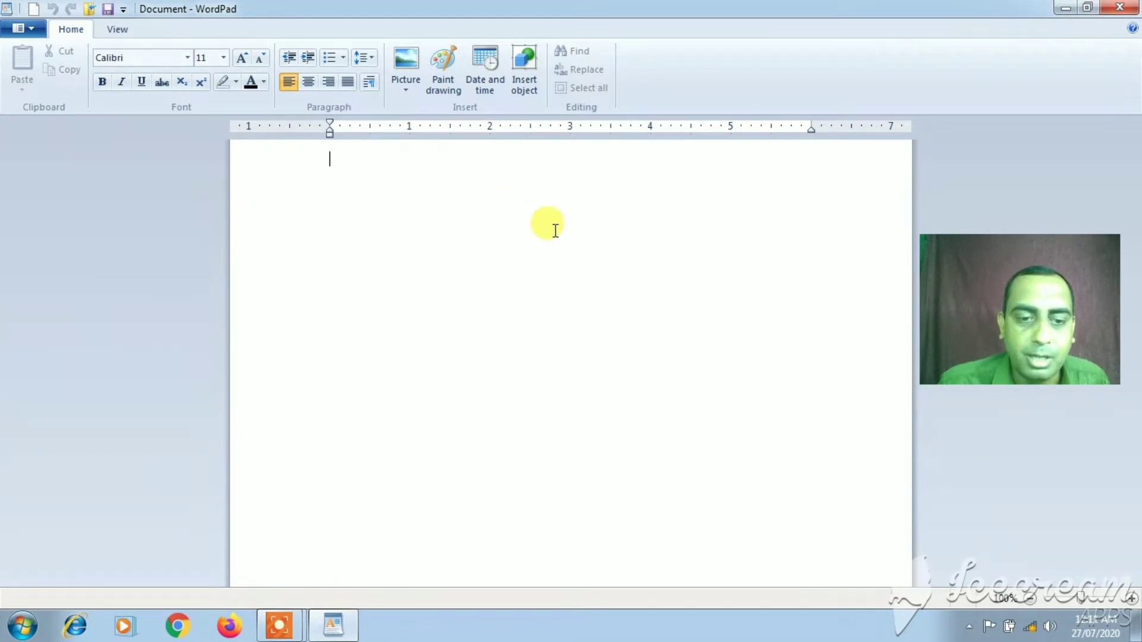
Restore the Open dialog to a smaller window and show the Documents library files as a list
{"action": "left_click", "coordinate": [17, 29]}
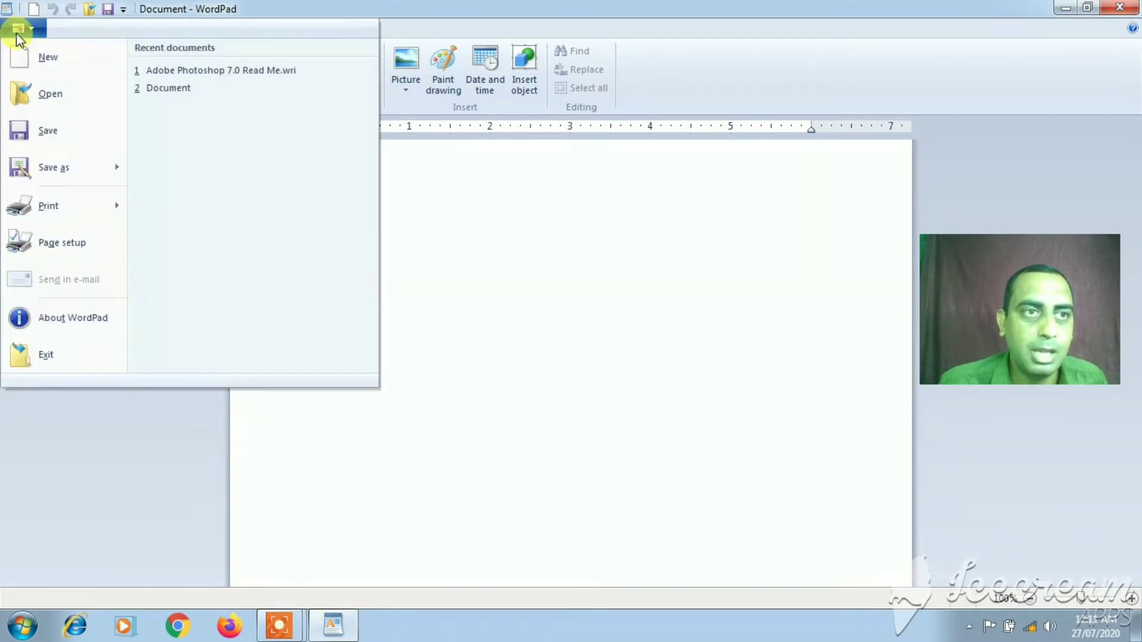
{"action": "left_click", "coordinate": [28, 98]}
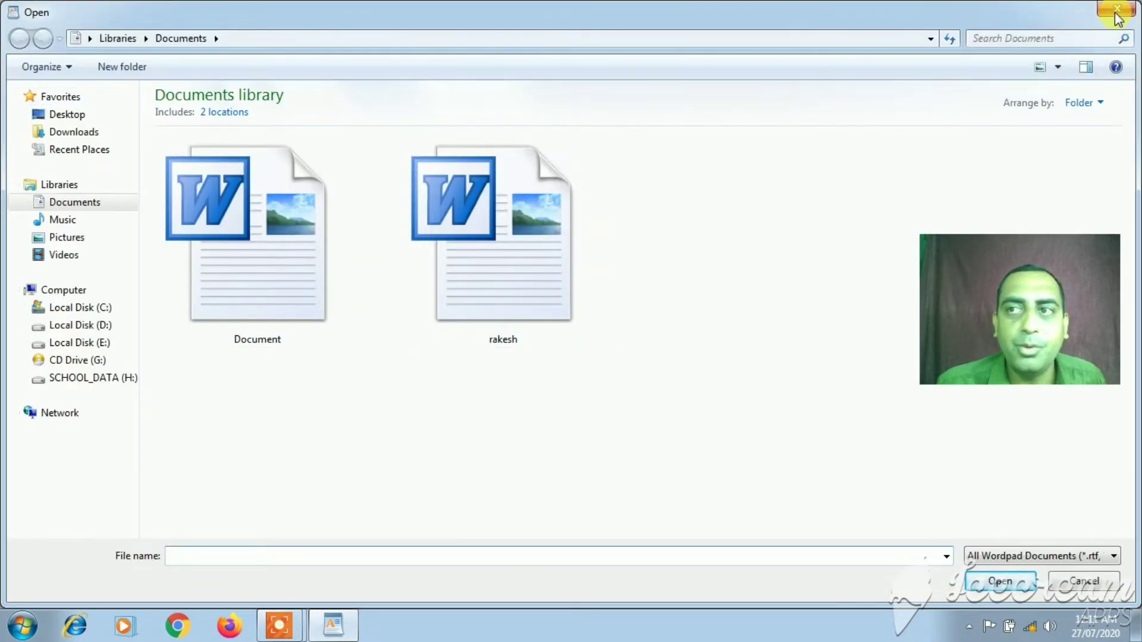
{"action": "double_click", "coordinate": [1044, 13]}
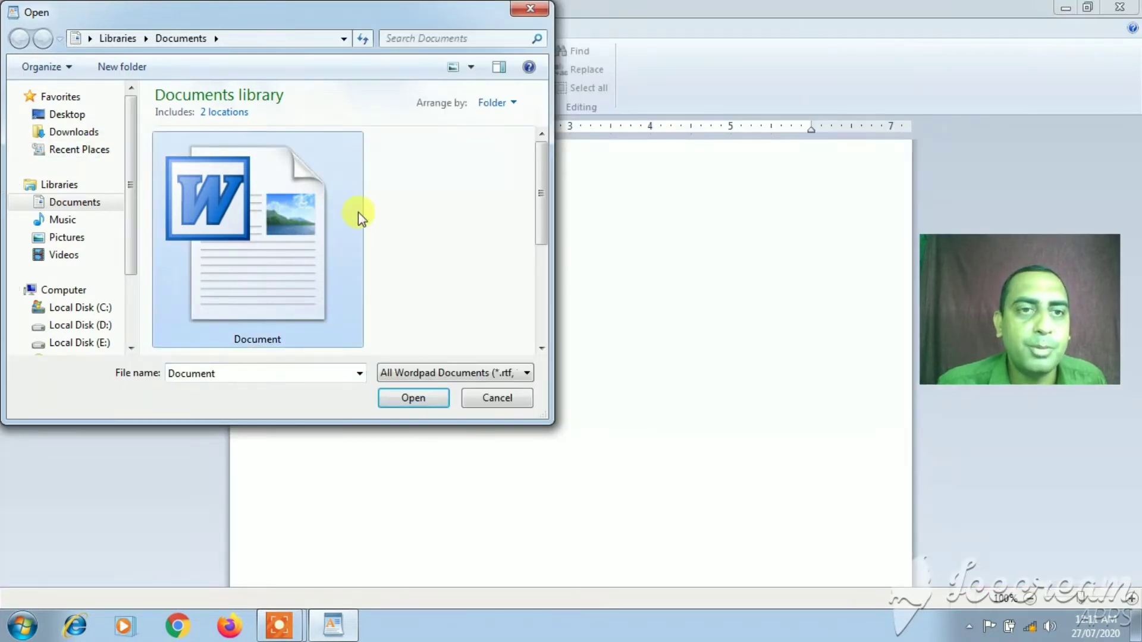
{"action": "scroll", "coordinate": [359, 213], "scroll_direction": "down", "scroll_amount": 2}
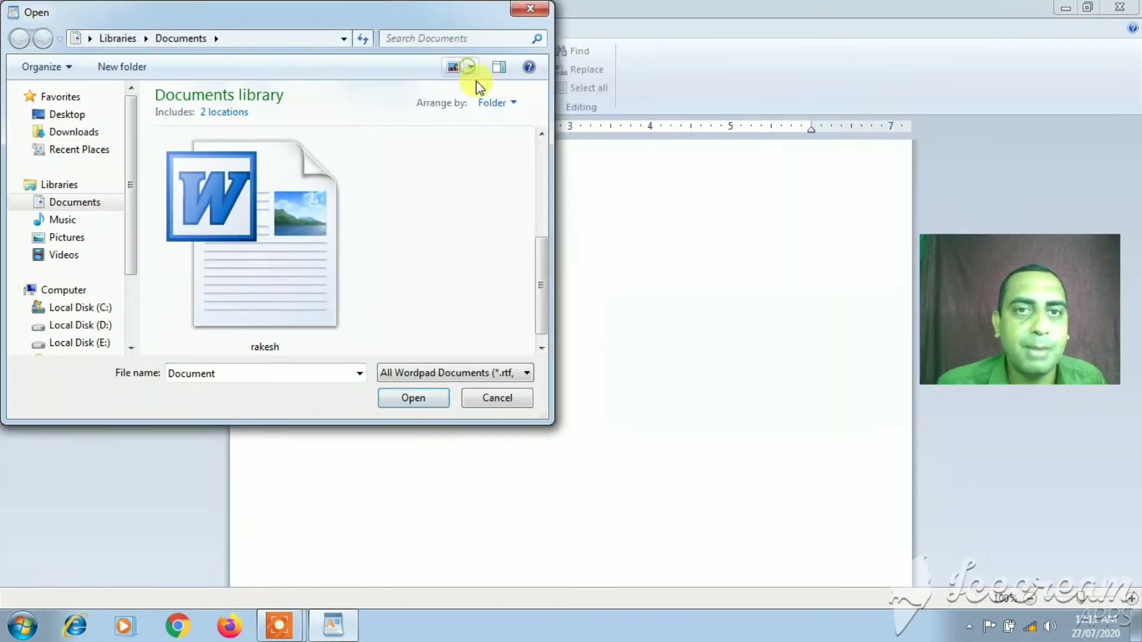
{"action": "left_click", "coordinate": [471, 69]}
{"action": "left_click", "coordinate": [500, 168]}
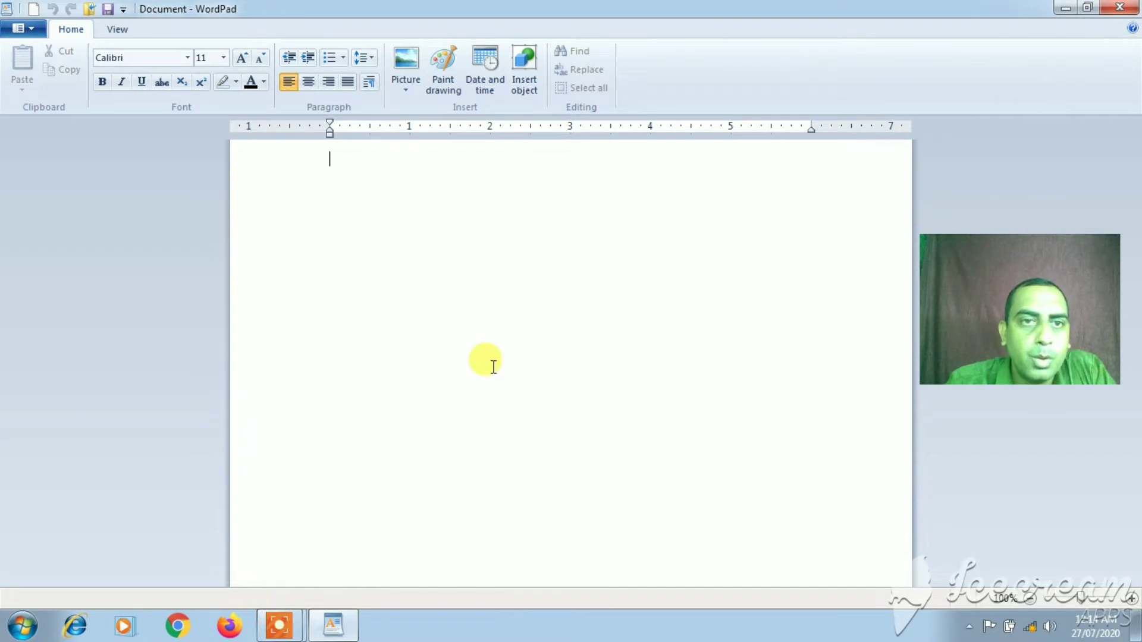
Open the existing file named Document from the Documents library
{"action": "left_click", "coordinate": [19, 28]}
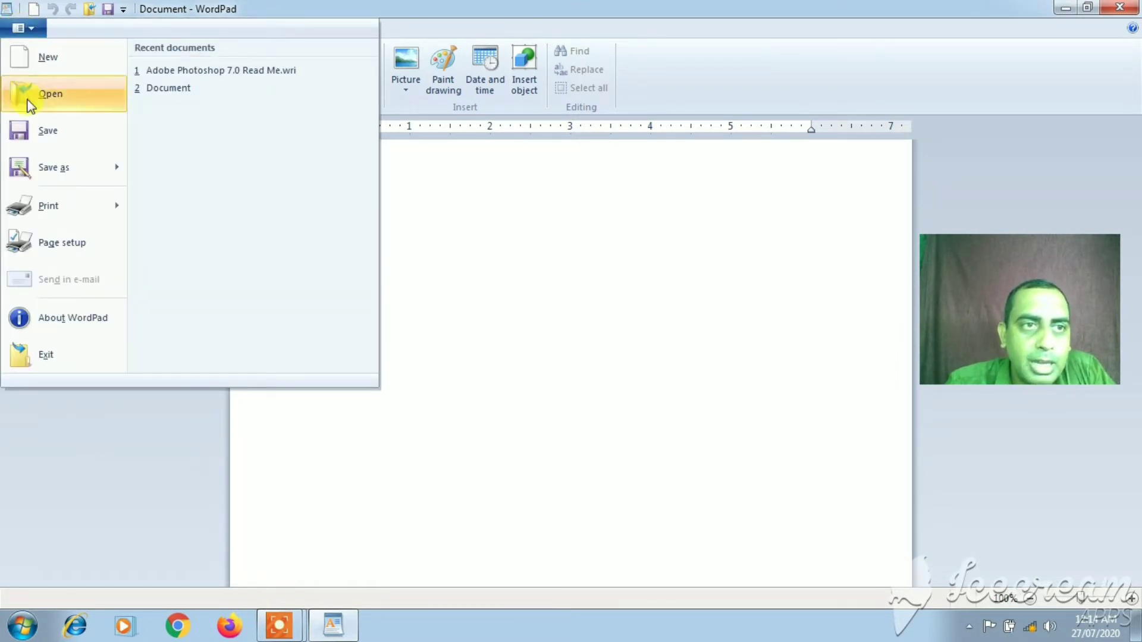
{"action": "left_click", "coordinate": [28, 100]}
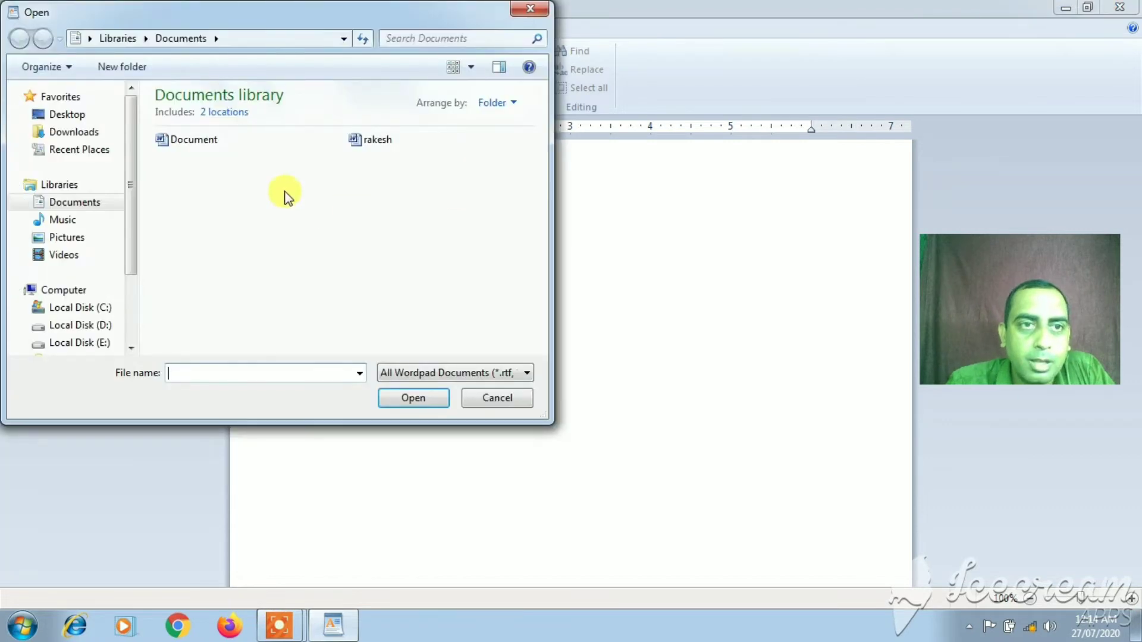
{"action": "left_click", "coordinate": [203, 143]}
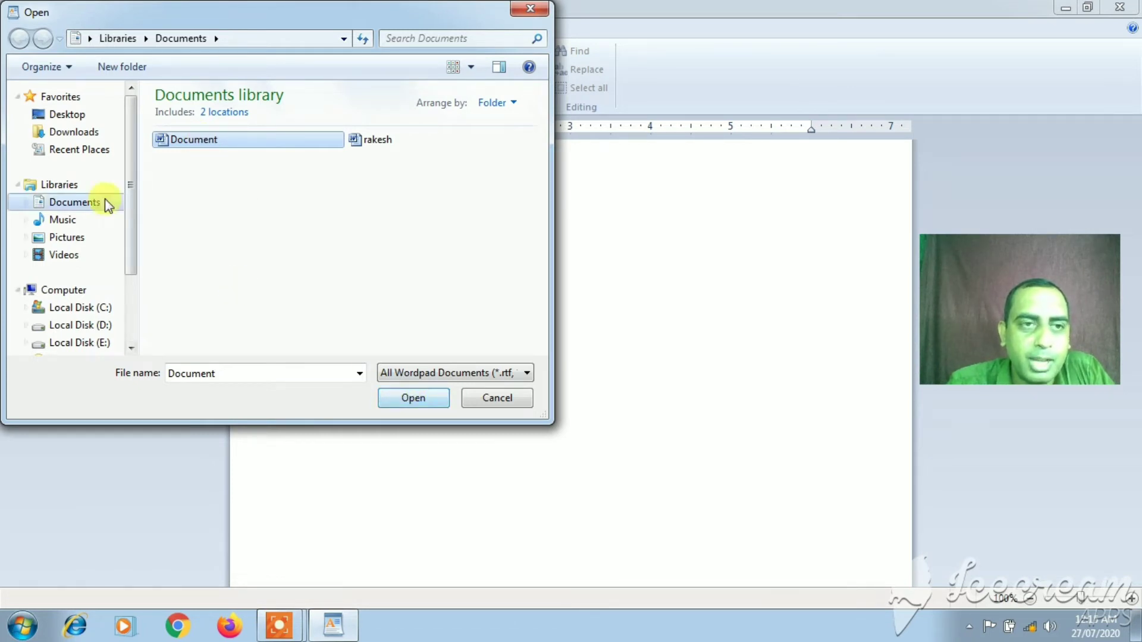
{"action": "left_click_drag", "start_coordinate": [129, 214], "coordinate": [148, 241]}
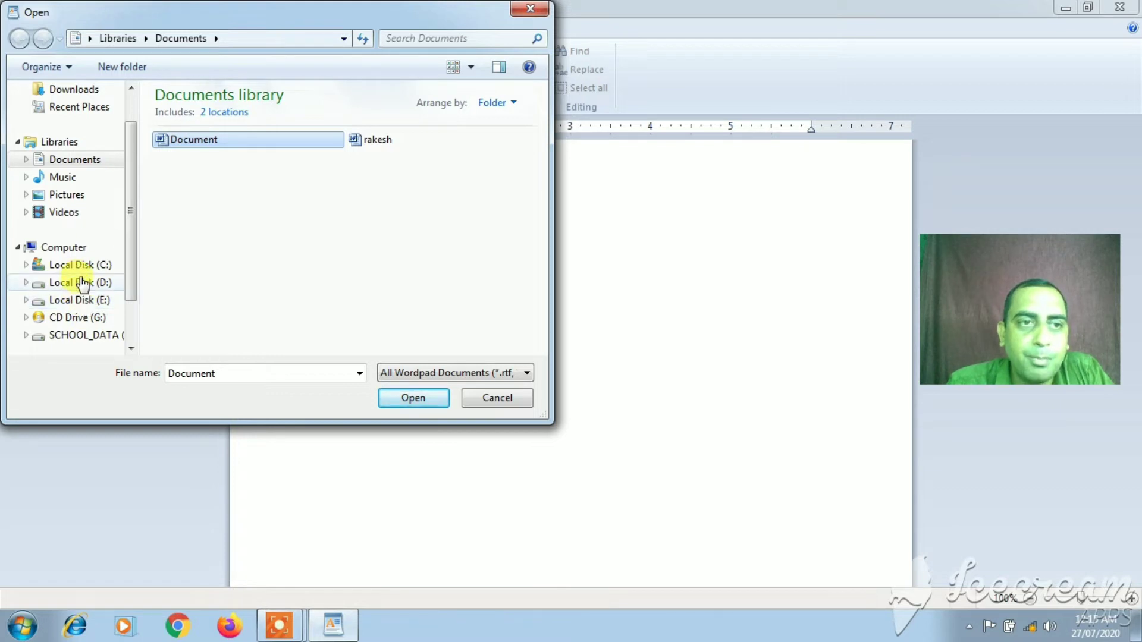
{"action": "left_click_drag", "start_coordinate": [132, 225], "coordinate": [129, 250]}
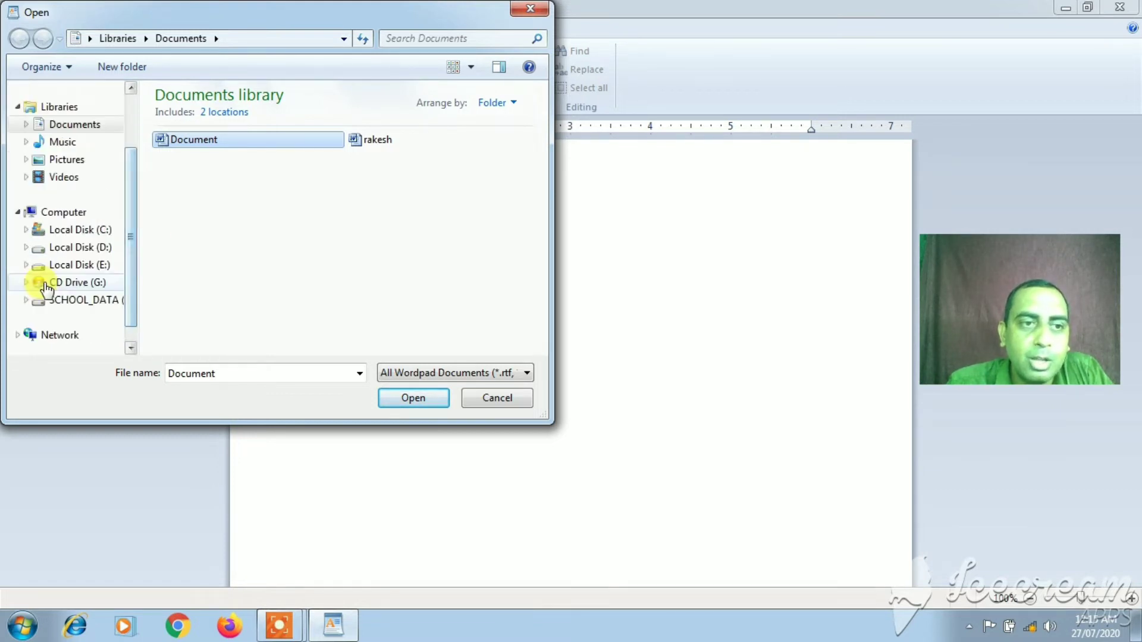
{"action": "right_click", "coordinate": [237, 138]}
{"action": "left_click", "coordinate": [195, 142]}
{"action": "left_click", "coordinate": [421, 399]}
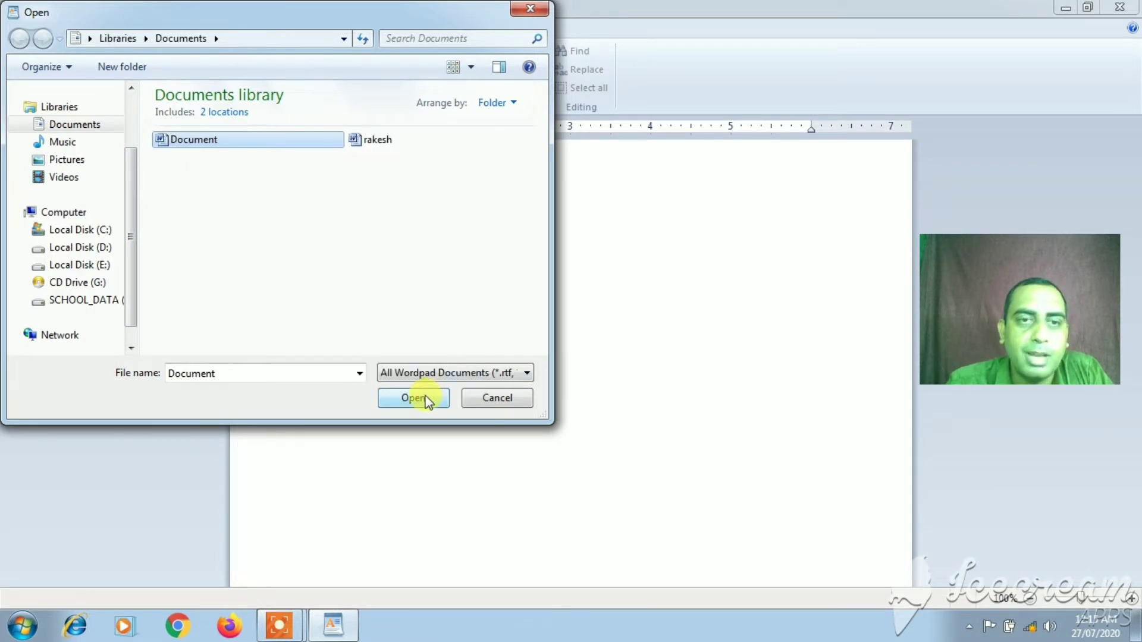
{"action": "left_click", "coordinate": [426, 402]}
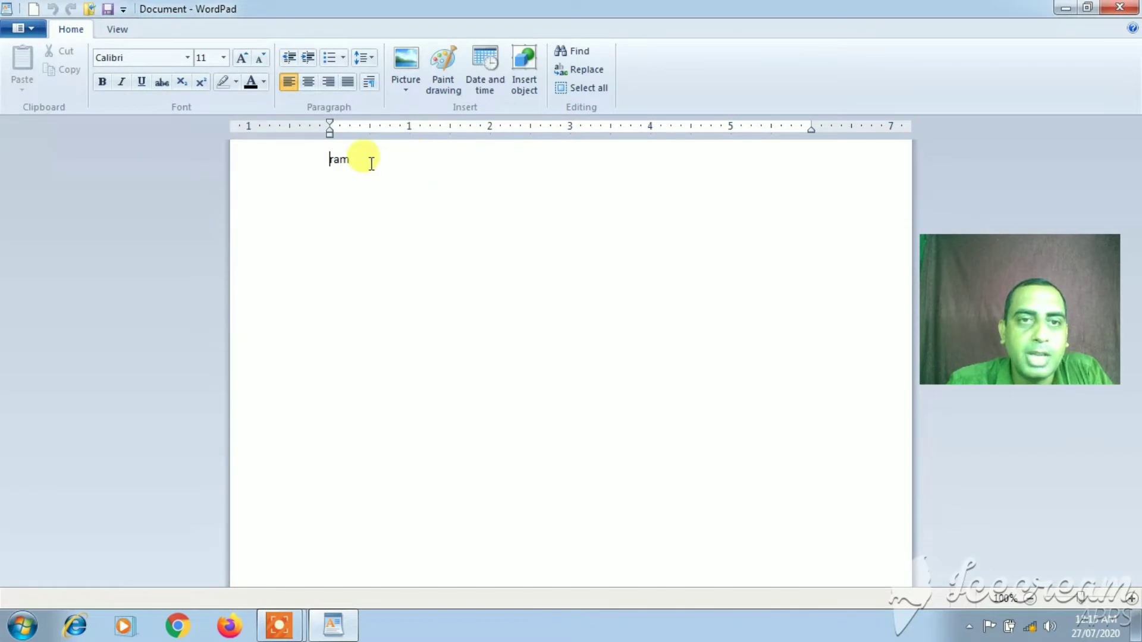
{"action": "left_click_drag", "start_coordinate": [369, 163], "coordinate": [286, 149]}
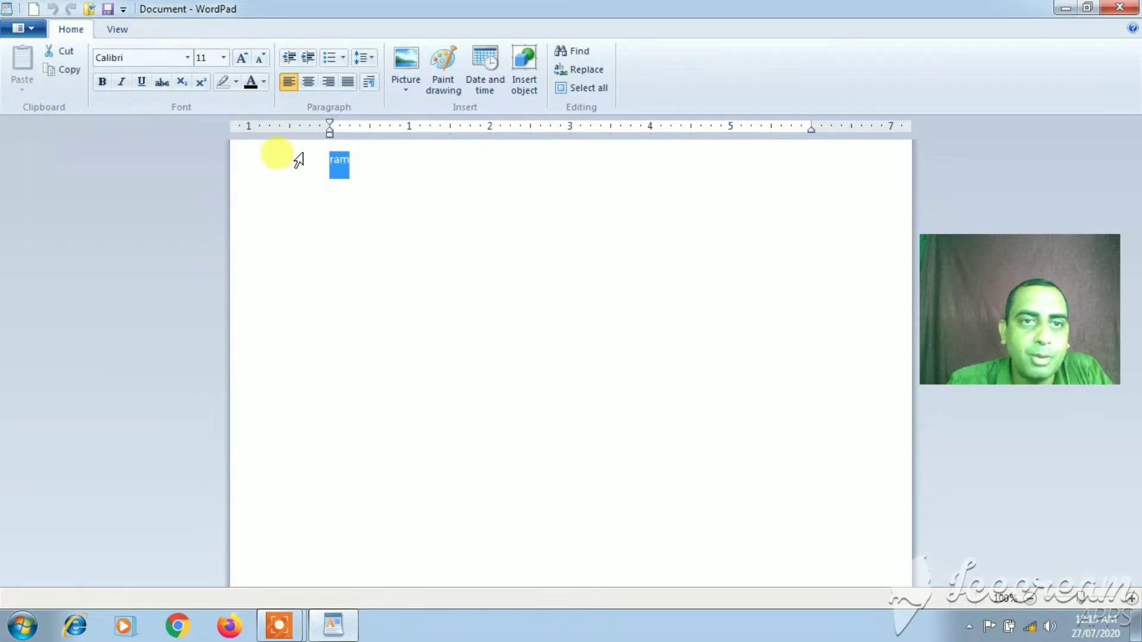
{"action": "right_click", "coordinate": [256, 155]}
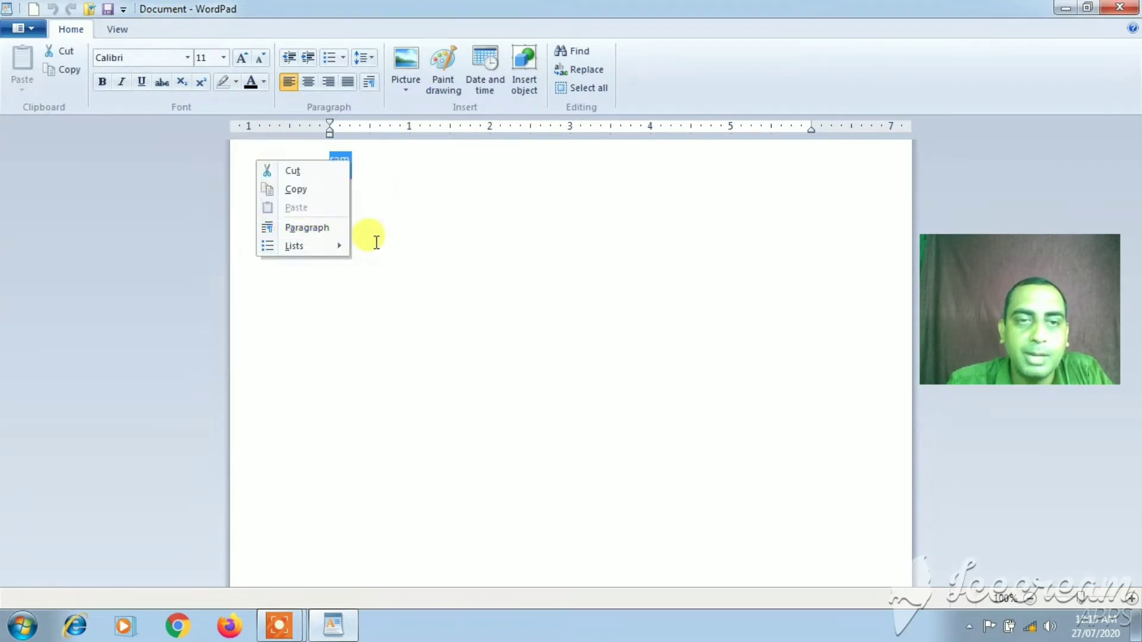
{"action": "left_click", "coordinate": [440, 241]}
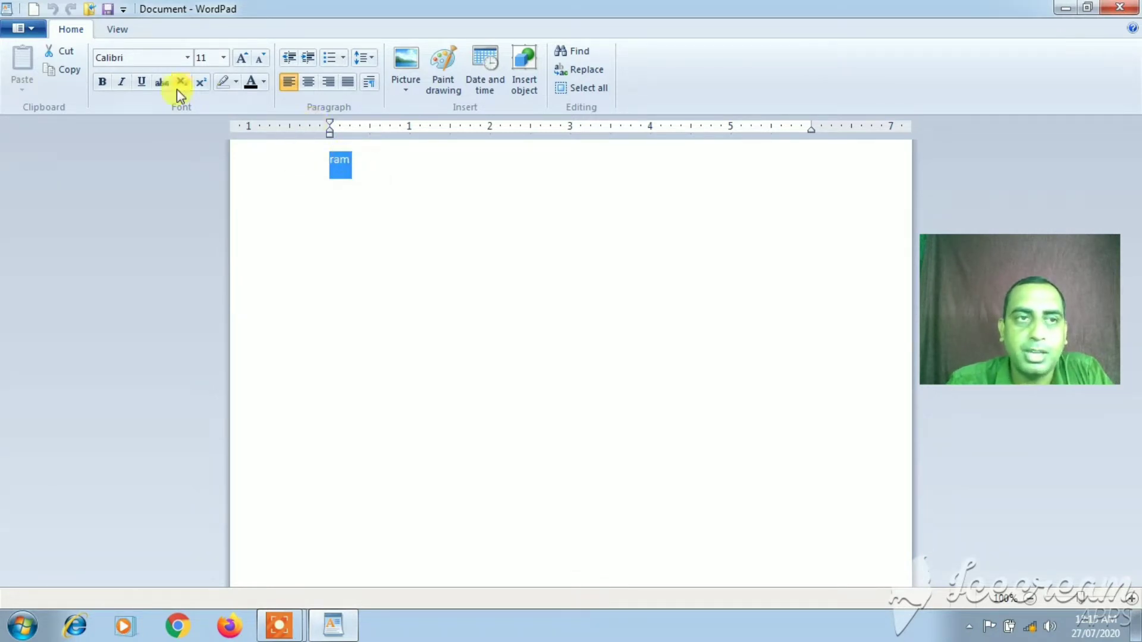
Start a new blank document in place of the opened file
{"action": "left_click", "coordinate": [29, 30]}
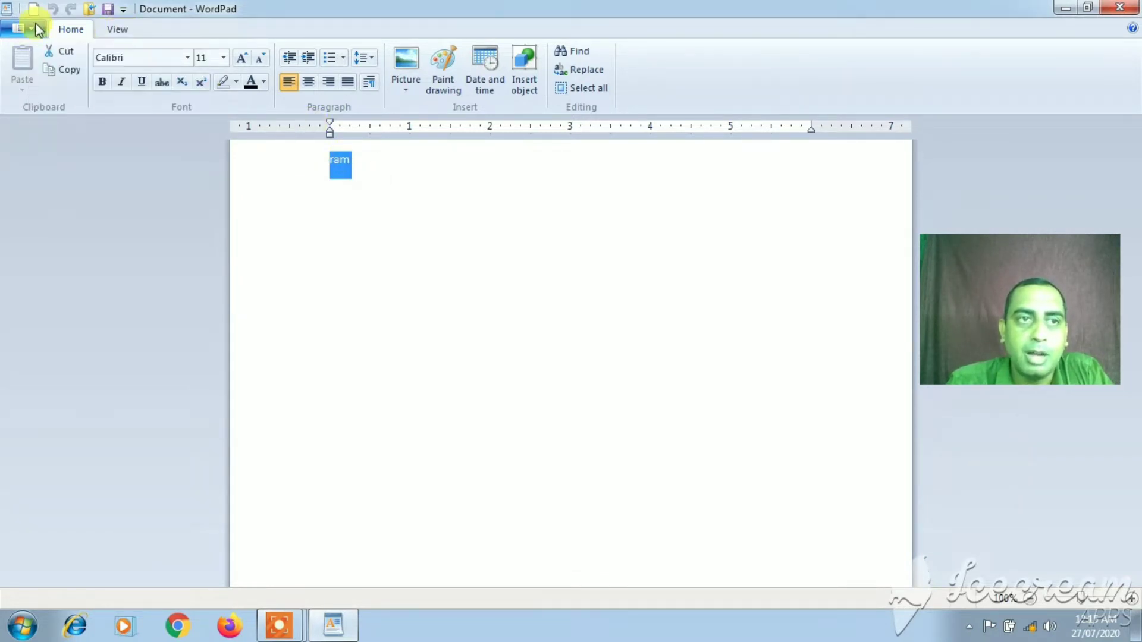
{"action": "left_click", "coordinate": [35, 30]}
{"action": "left_click", "coordinate": [37, 30]}
{"action": "left_click", "coordinate": [31, 28]}
{"action": "left_click", "coordinate": [31, 29]}
{"action": "left_click", "coordinate": [31, 69]}
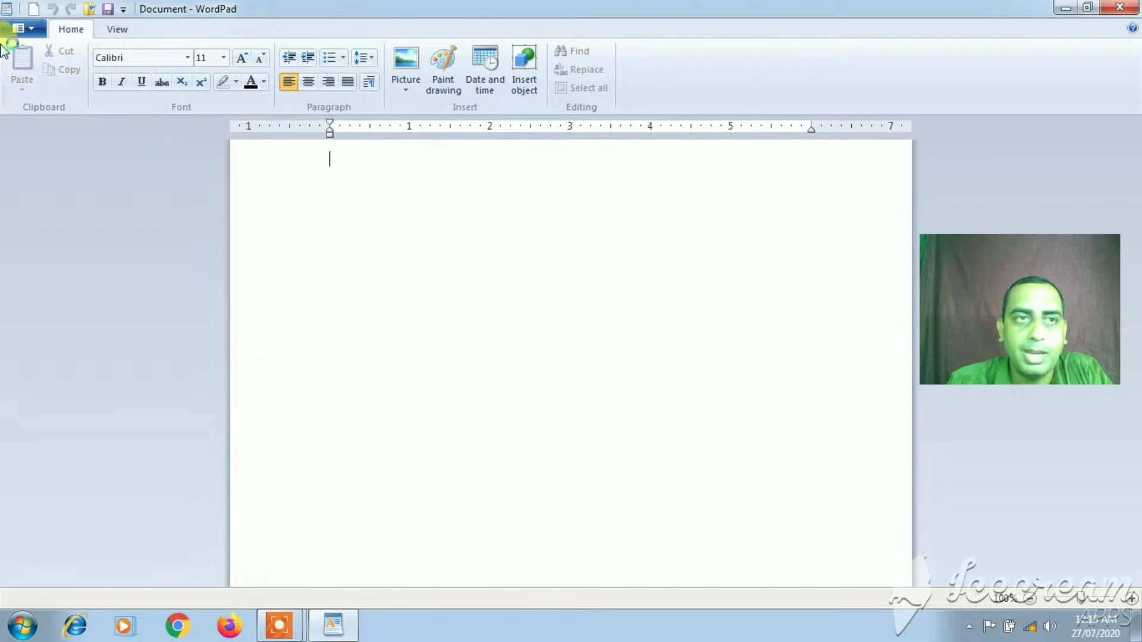
Enter the sample text "abc" in the blank document
{"action": "left_click", "coordinate": [22, 29]}
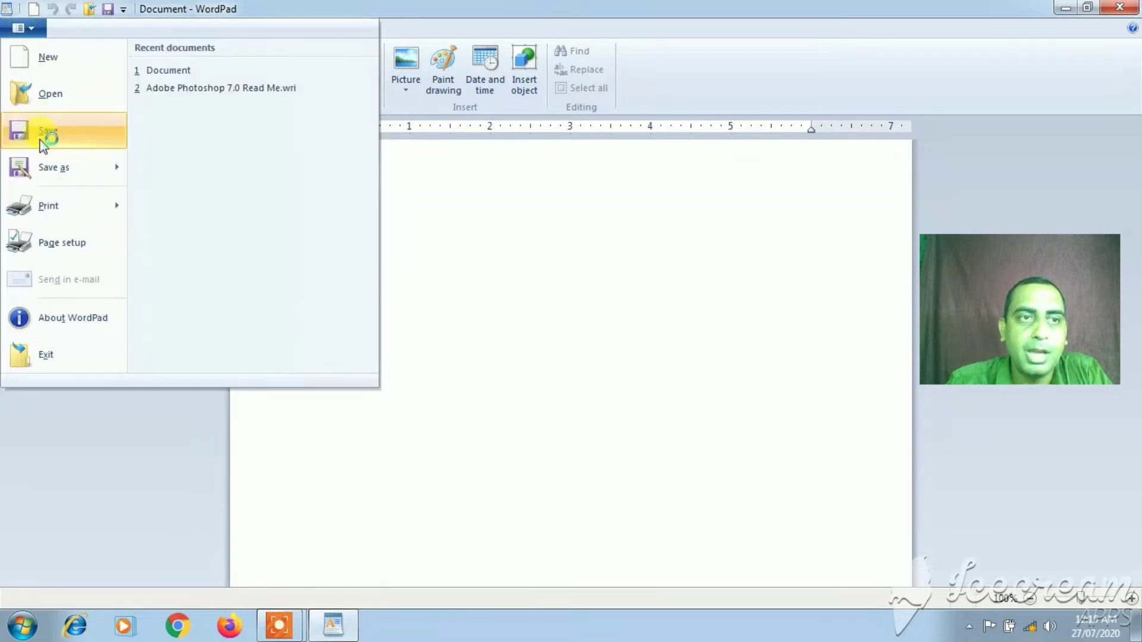
{"action": "left_click", "coordinate": [592, 211]}
{"action": "left_click", "coordinate": [549, 204]}
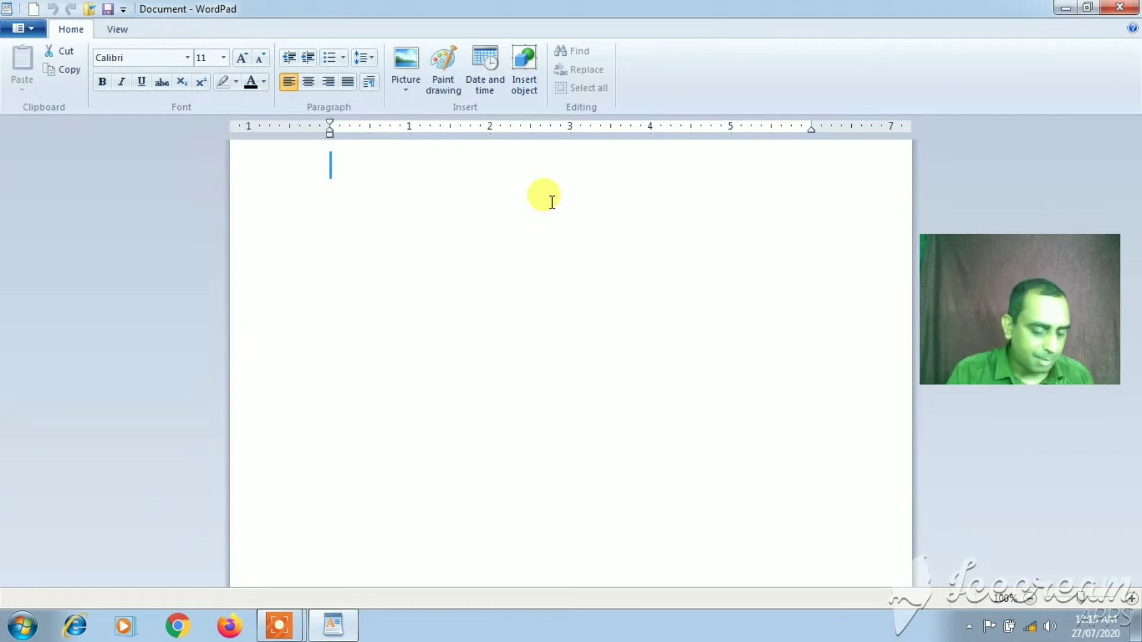
{"action": "type", "text": "abc"}
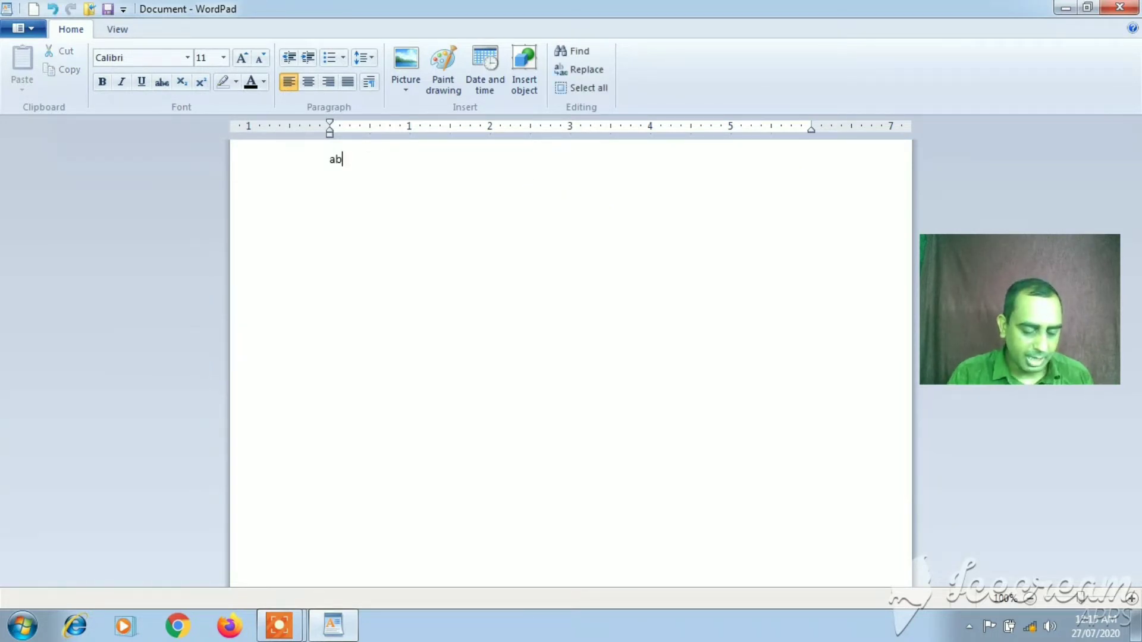
Select the word "abc" one character at a time and as a whole word, clearing the selection after each
{"action": "key", "text": "shift+Left"}
{"action": "key", "text": "shift+Left"}
{"action": "key", "text": "shift+Left"}
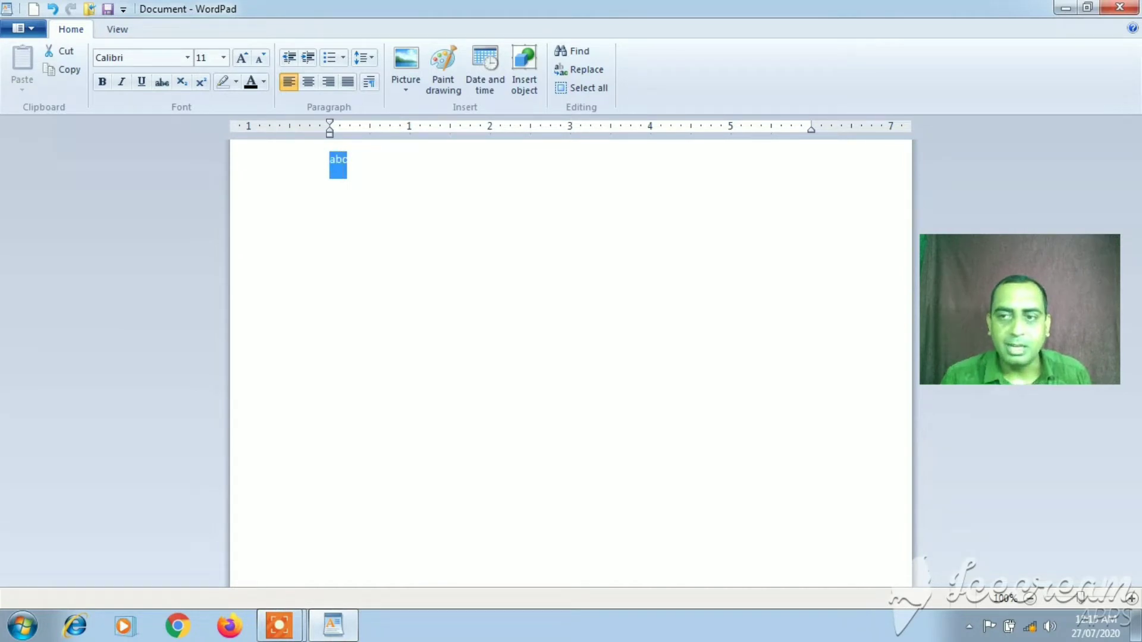
{"action": "left_click", "coordinate": [423, 224]}
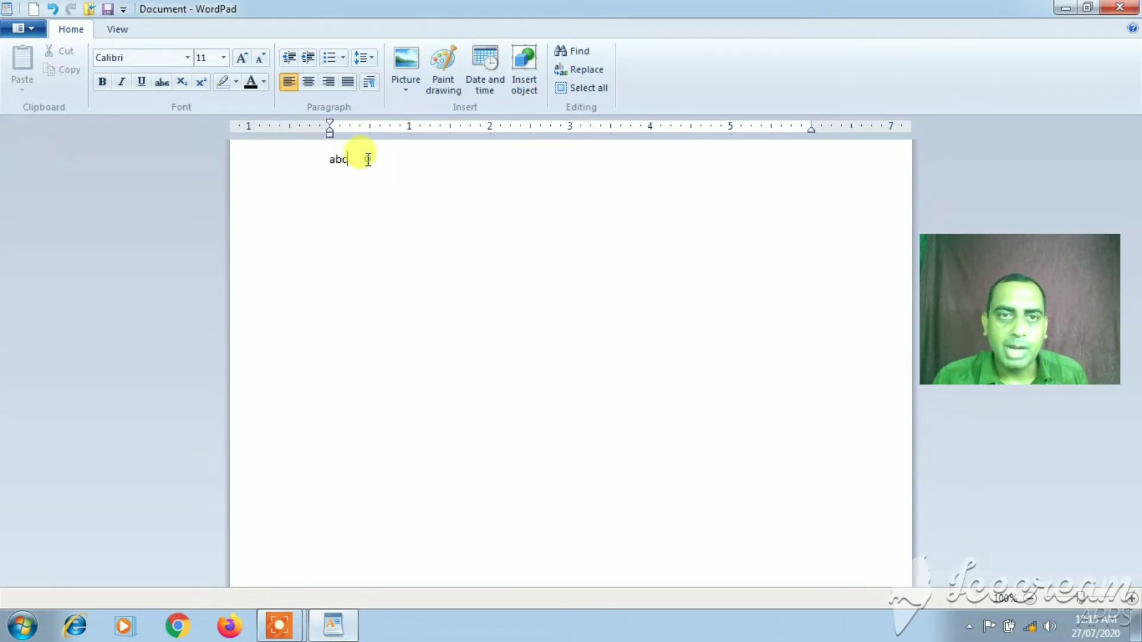
{"action": "double_click", "coordinate": [333, 160]}
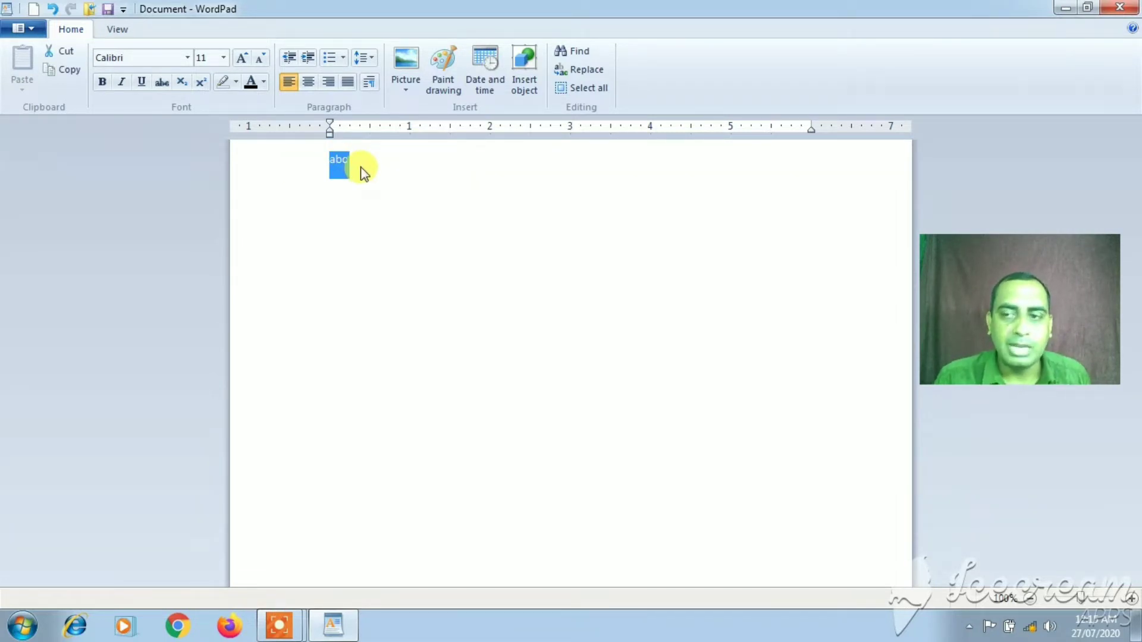
{"action": "left_click", "coordinate": [354, 164]}
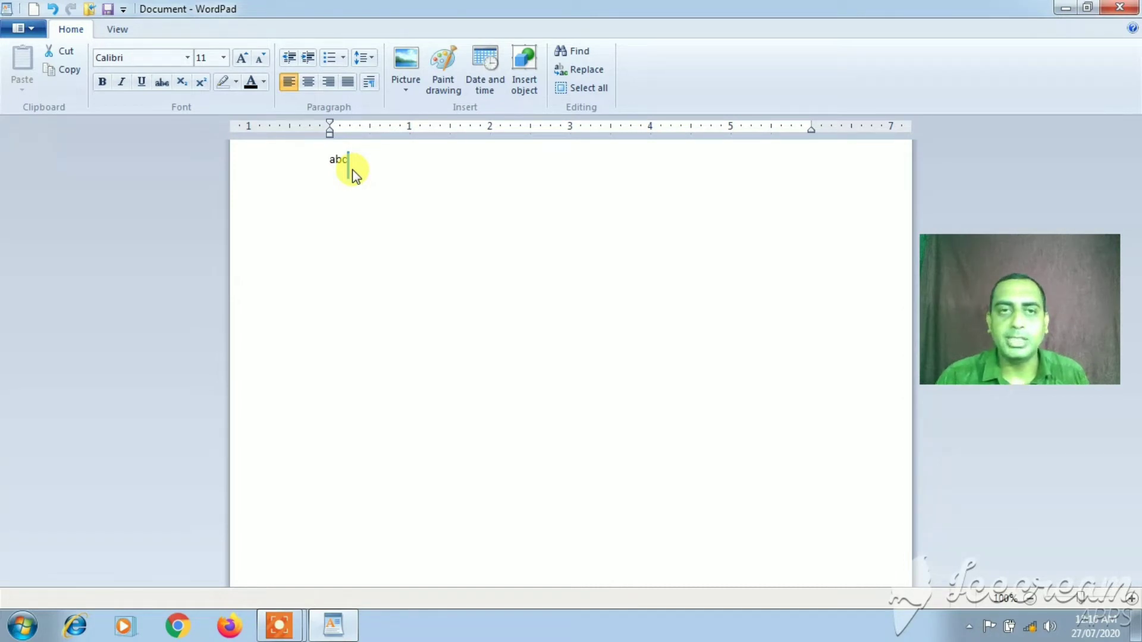
Select the text "abc", enlarge its font size to 170, and place the text cursor between the letters a and b
{"action": "key", "text": "shift+Left"}
{"action": "key", "text": "shift+Left"}
{"action": "key", "text": "shift+Left"}
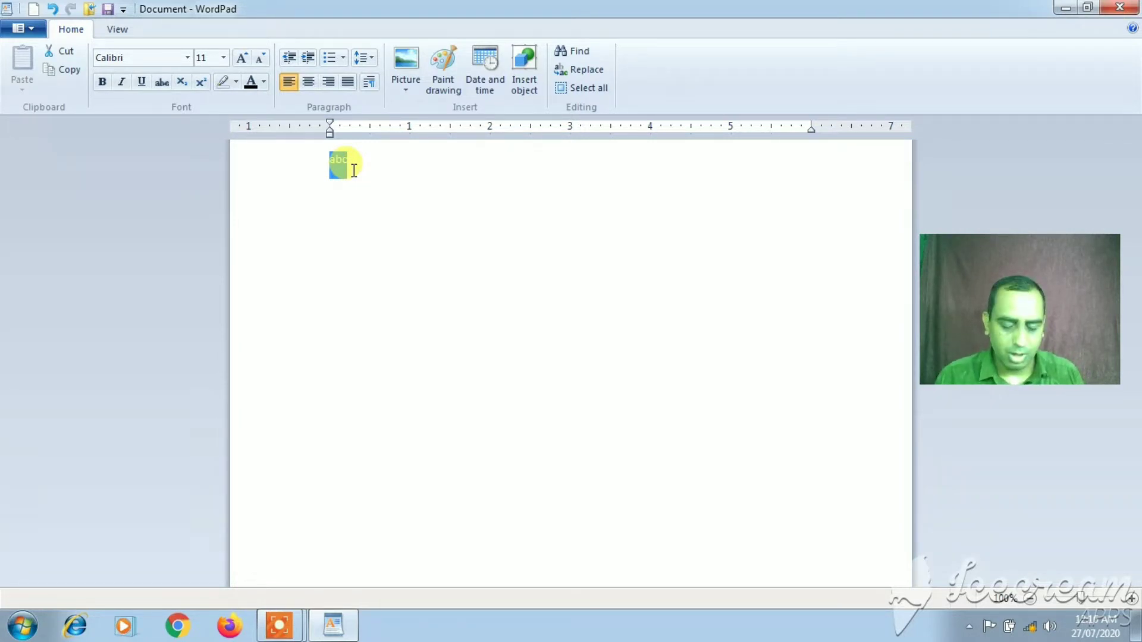
{"action": "key", "text": "ctrl+shift+period"}
{"action": "key", "text": "ctrl+shift+period"}
{"action": "key", "text": "ctrl+shift+period"}
{"action": "key", "text": "ctrl+shift+period"}
{"action": "key", "text": "ctrl+shift+period"}
{"action": "key", "text": "ctrl+shift+period"}
{"action": "key", "text": "ctrl+shift+period"}
{"action": "key", "text": "ctrl+shift+period"}
{"action": "key", "text": "ctrl+shift+period"}
{"action": "key", "text": "ctrl+shift+period"}
{"action": "key", "text": "ctrl+shift+period"}
{"action": "key", "text": "ctrl+shift+period"}
{"action": "key", "text": "ctrl+shift+period"}
{"action": "key", "text": "ctrl+shift+period"}
{"action": "key", "text": "ctrl+shift+period"}
{"action": "key", "text": "ctrl+shift+period"}
{"action": "key", "text": "ctrl+shift+period"}
{"action": "key", "text": "ctrl+shift+period"}
{"action": "key", "text": "ctrl+shift+period"}
{"action": "key", "text": "ctrl+shift+period"}
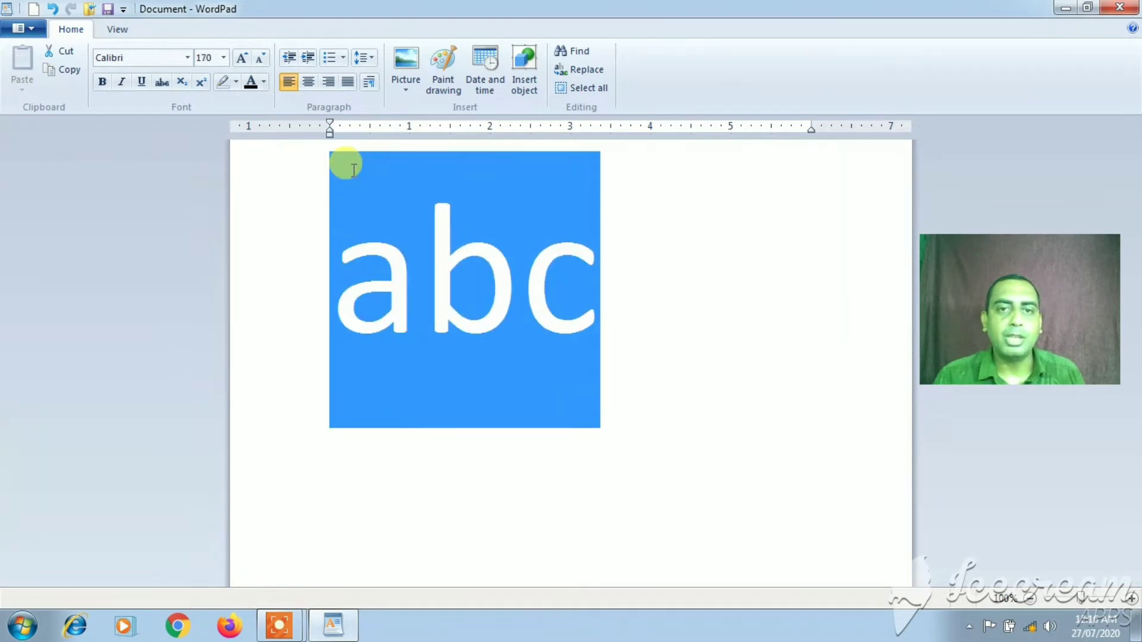
{"action": "left_click", "coordinate": [727, 320]}
{"action": "key", "text": "Left"}
{"action": "key", "text": "Left"}
Save the document in the Documents library under the file name "shyam" in Rich Text Format
{"action": "left_click", "coordinate": [31, 30]}
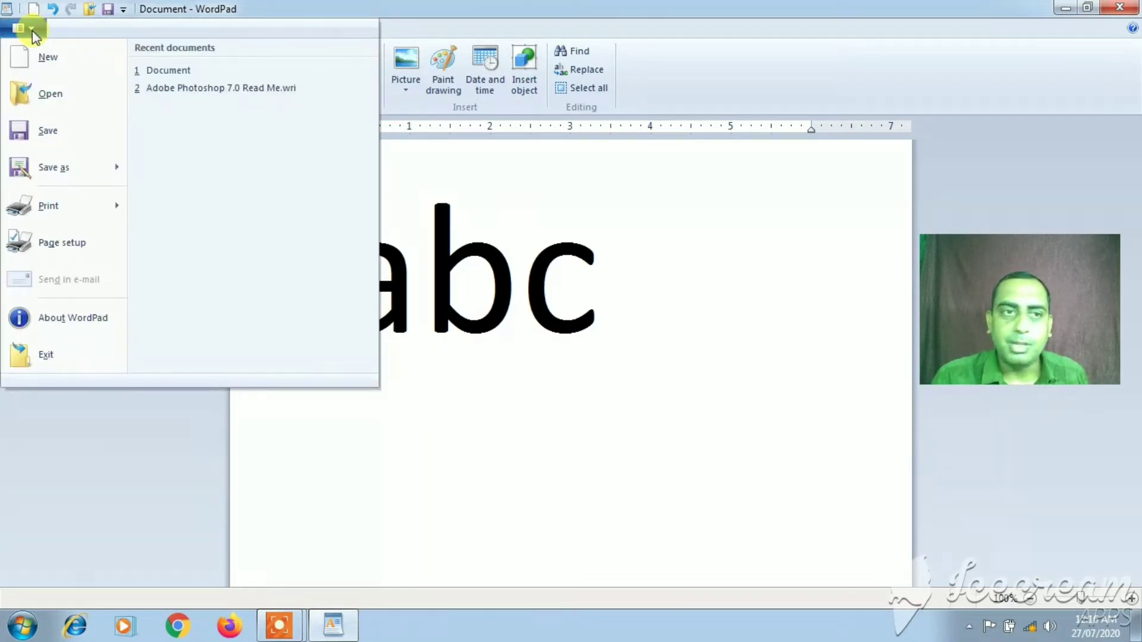
{"action": "mouse_move", "coordinate": [43, 174]}
{"action": "right_click", "coordinate": [47, 134]}
{"action": "left_click", "coordinate": [47, 136]}
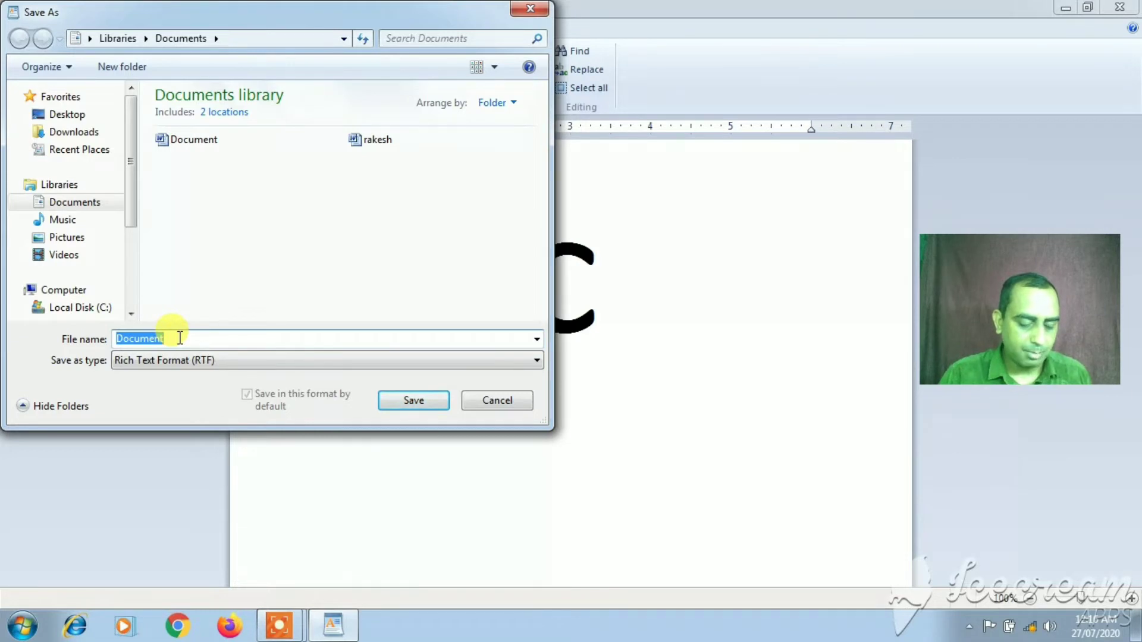
{"action": "type", "text": "shyam"}
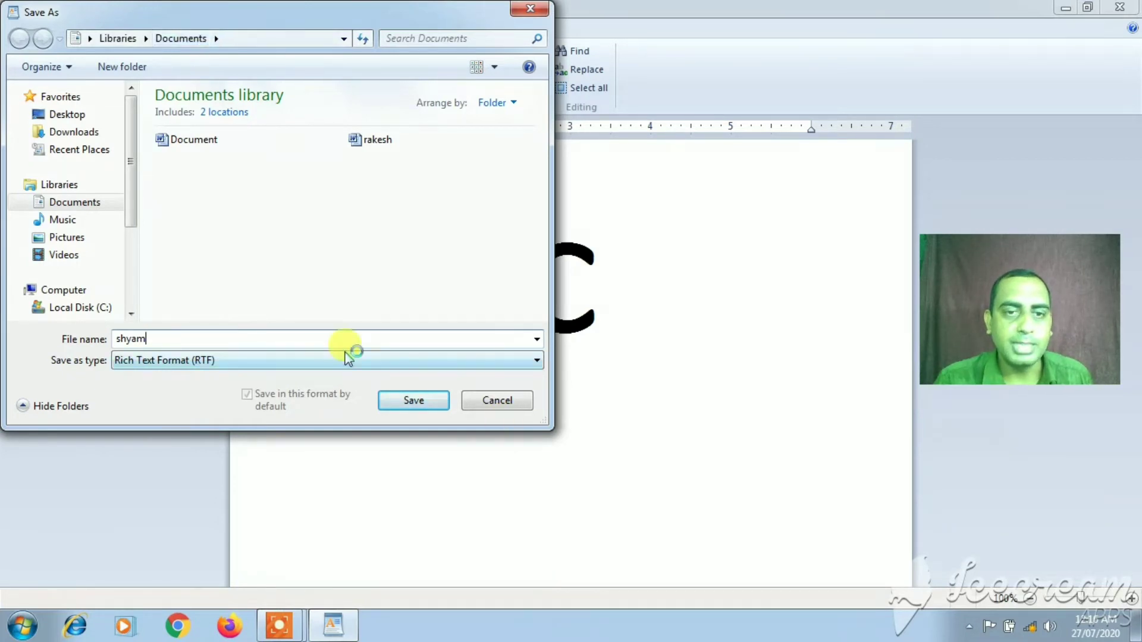
{"action": "left_click", "coordinate": [409, 404]}
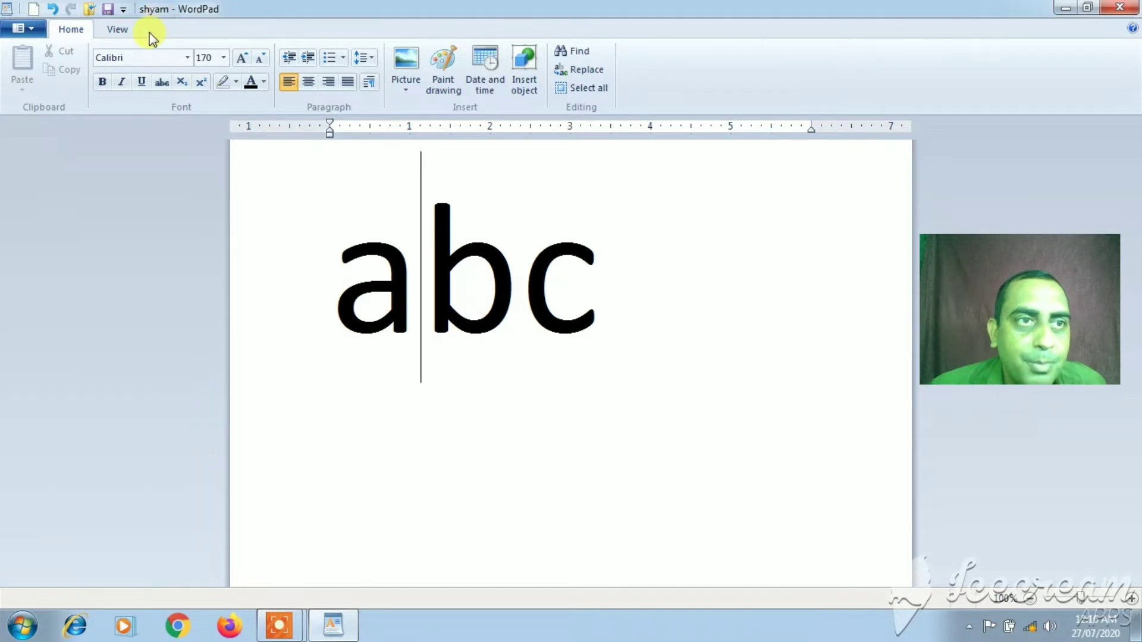
Save a copy of the document in the Pictures library, keeping the file name "shyam" and Rich Text Format
{"action": "left_click", "coordinate": [13, 31]}
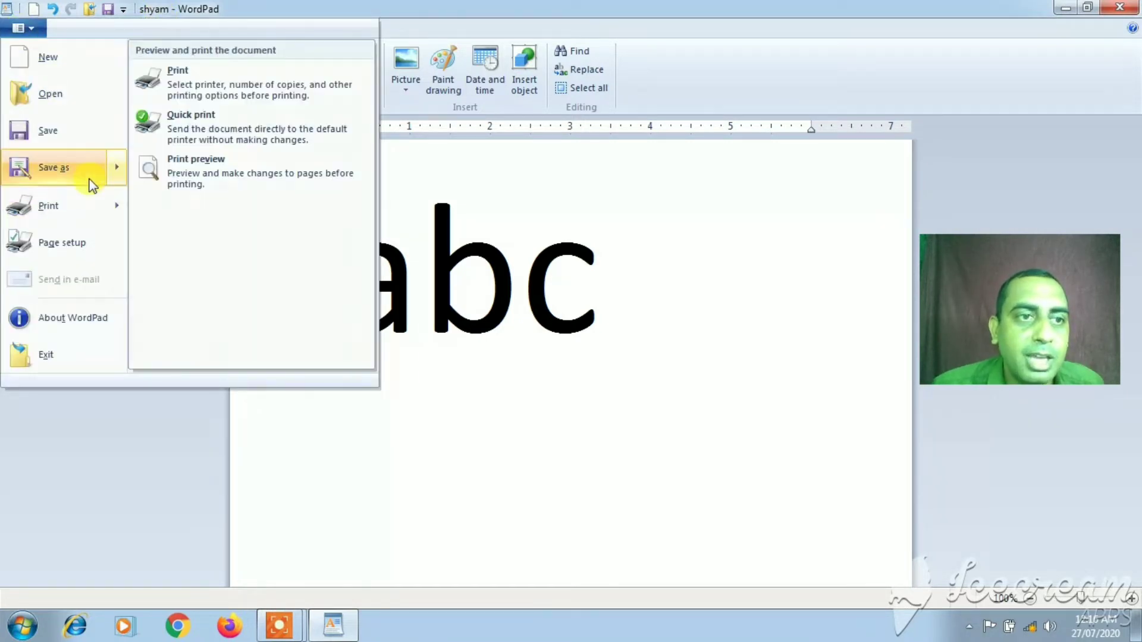
{"action": "mouse_move", "coordinate": [92, 169]}
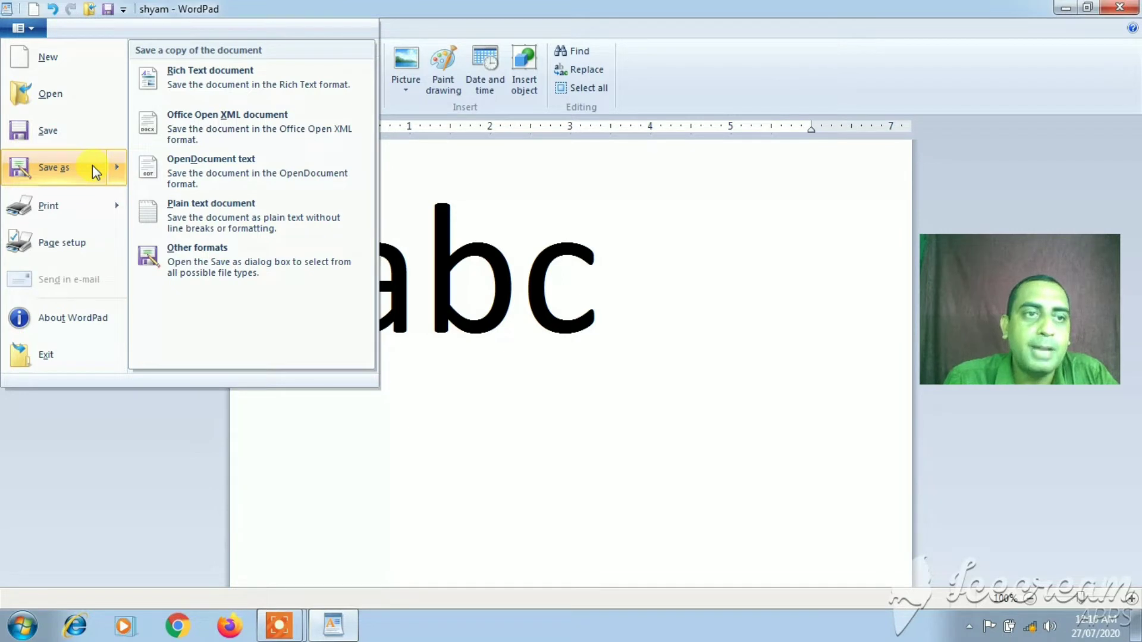
{"action": "left_click", "coordinate": [96, 172]}
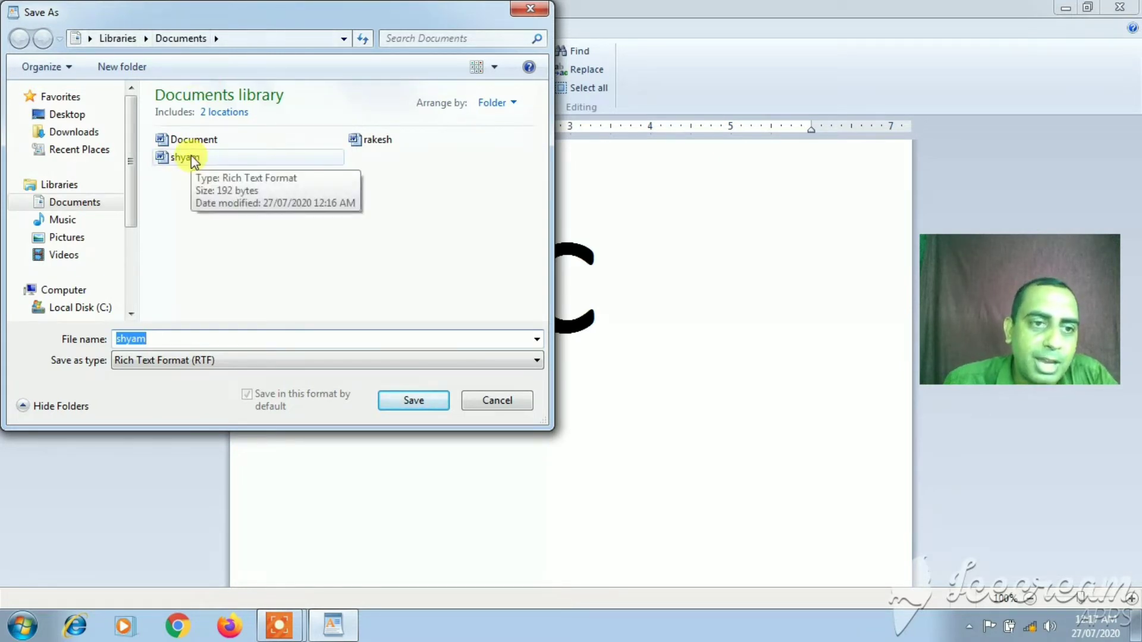
{"action": "left_click", "coordinate": [160, 338]}
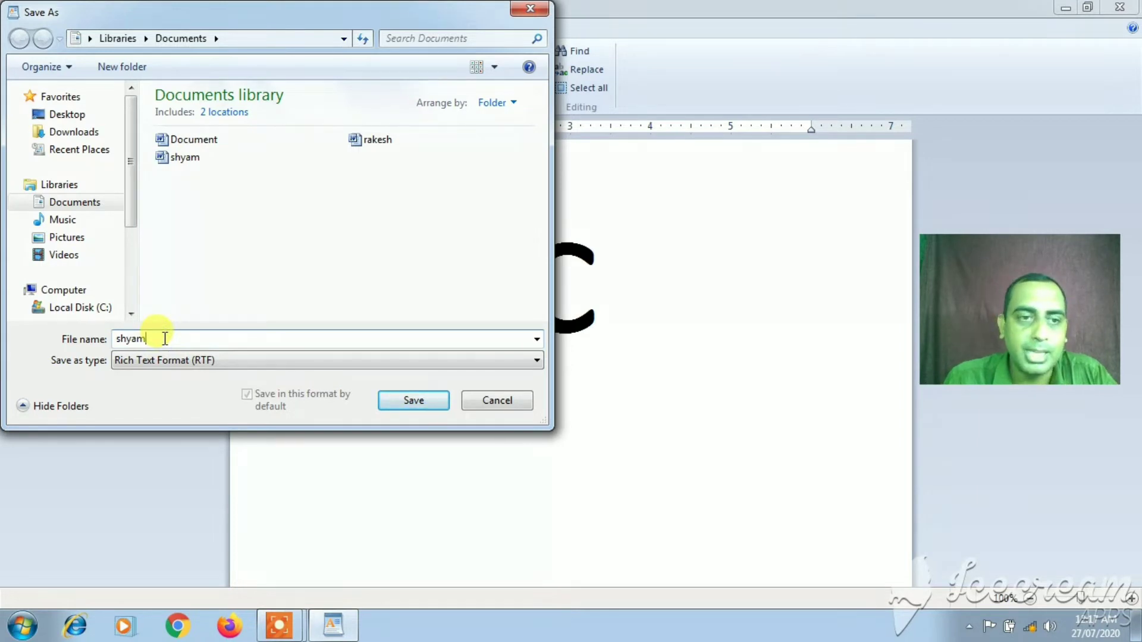
{"action": "left_click", "coordinate": [85, 239]}
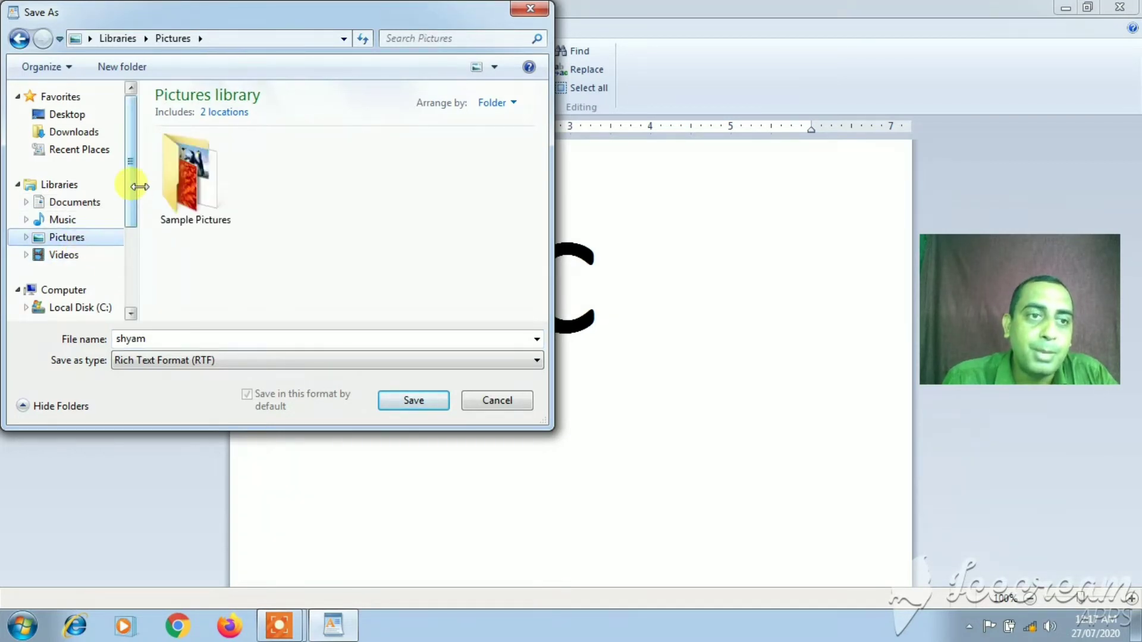
{"action": "left_click", "coordinate": [415, 401]}
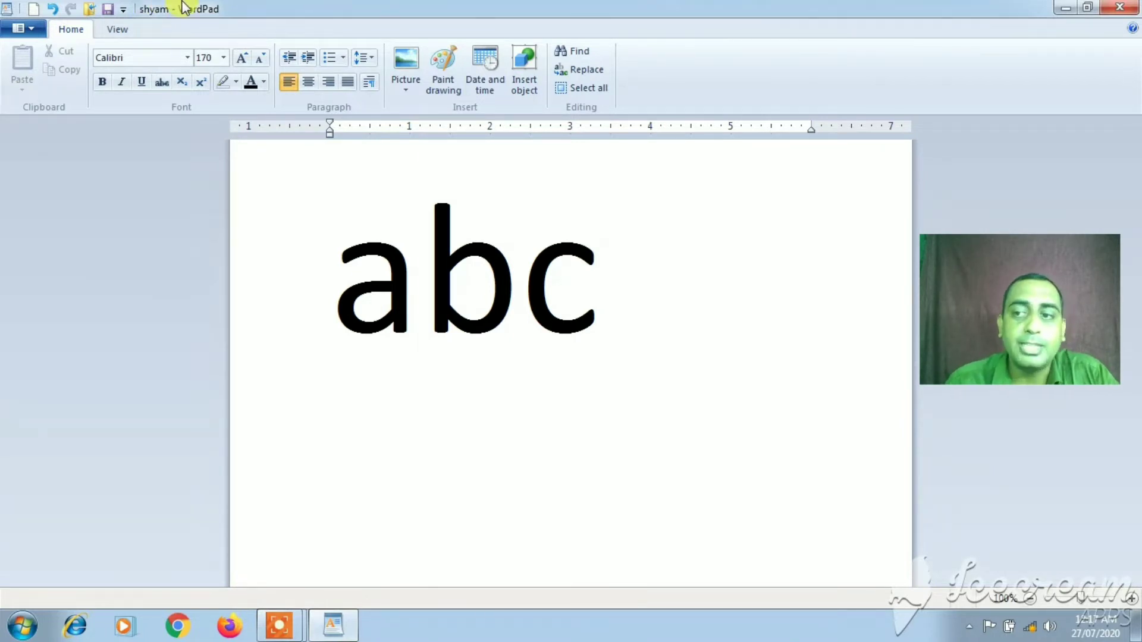
Open the print settings and look over the printers available for the document
{"action": "left_click", "coordinate": [23, 28]}
{"action": "left_click", "coordinate": [70, 213]}
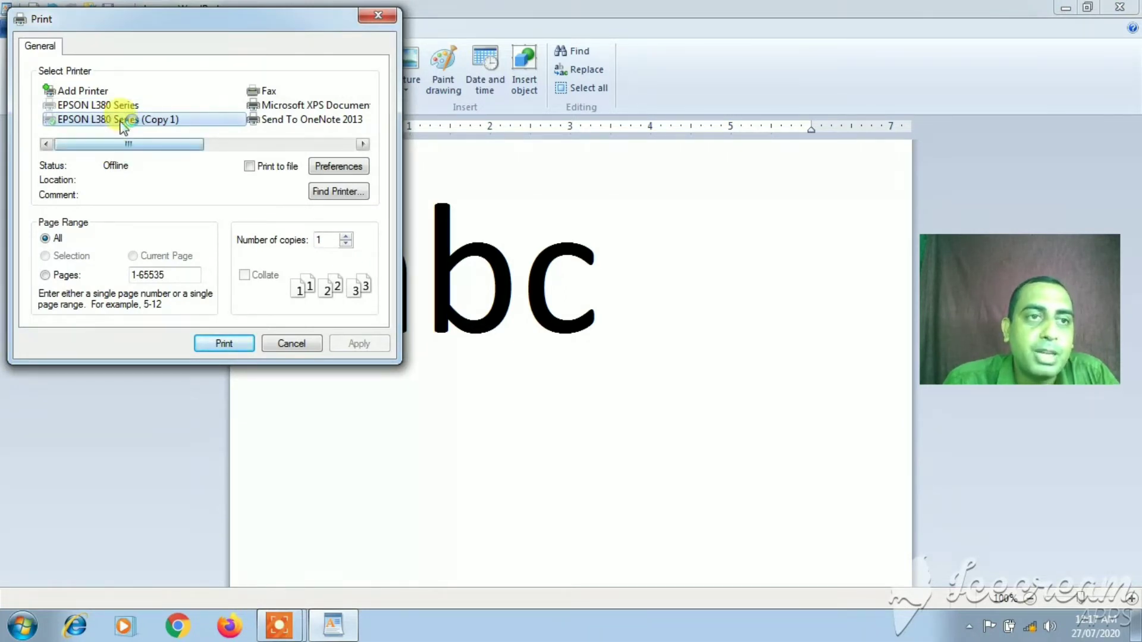
{"action": "right_click", "coordinate": [99, 93]}
{"action": "left_click", "coordinate": [93, 113]}
{"action": "key", "text": "Escape"}
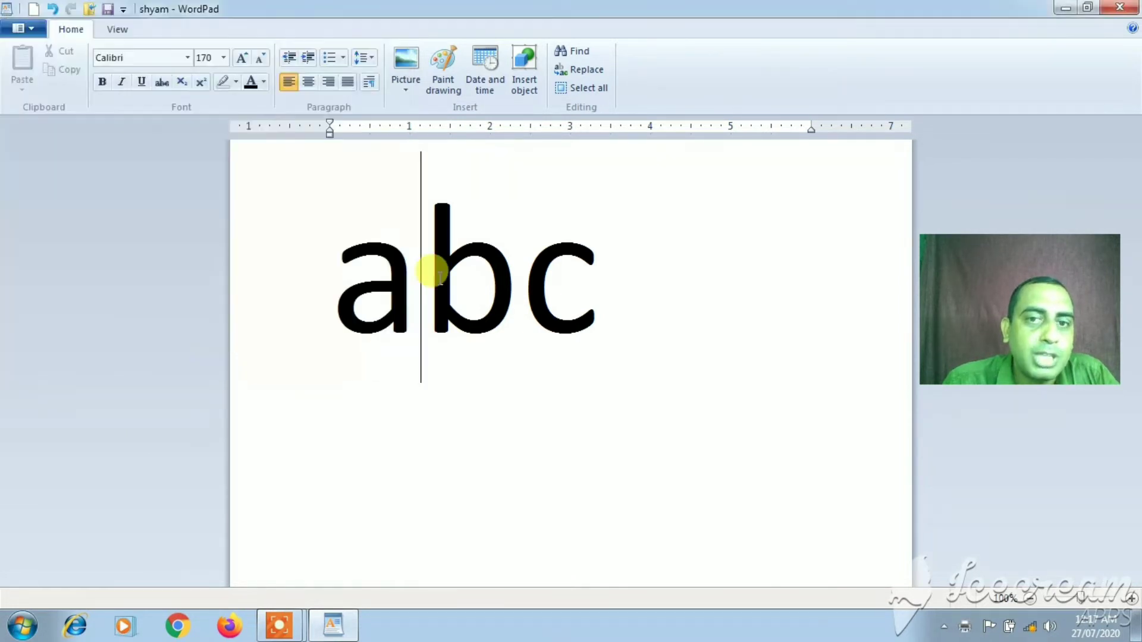
Set the print page range to pages 1-5 and close the print settings without printing
{"action": "left_click", "coordinate": [28, 29]}
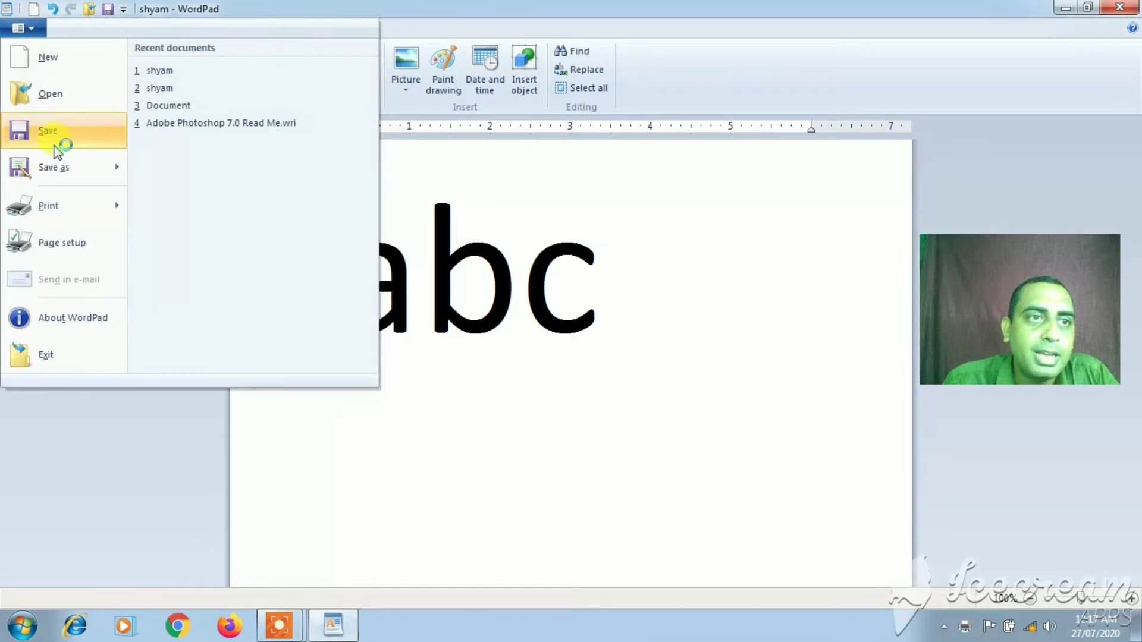
{"action": "right_click", "coordinate": [54, 205]}
{"action": "left_click", "coordinate": [57, 206]}
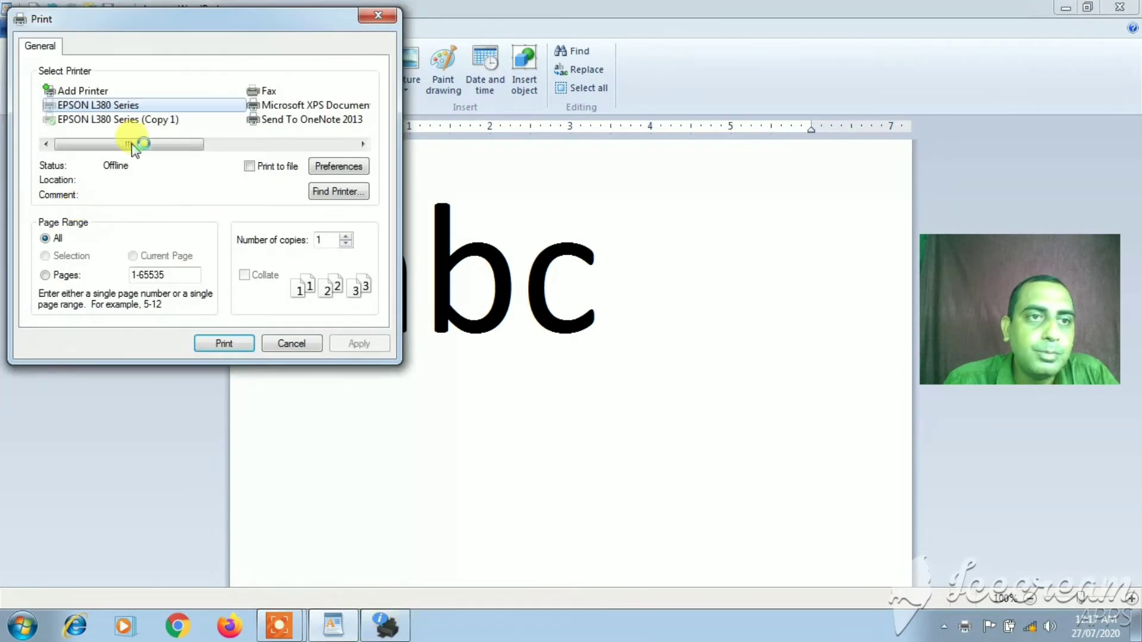
{"action": "mouse_move", "coordinate": [119, 120]}
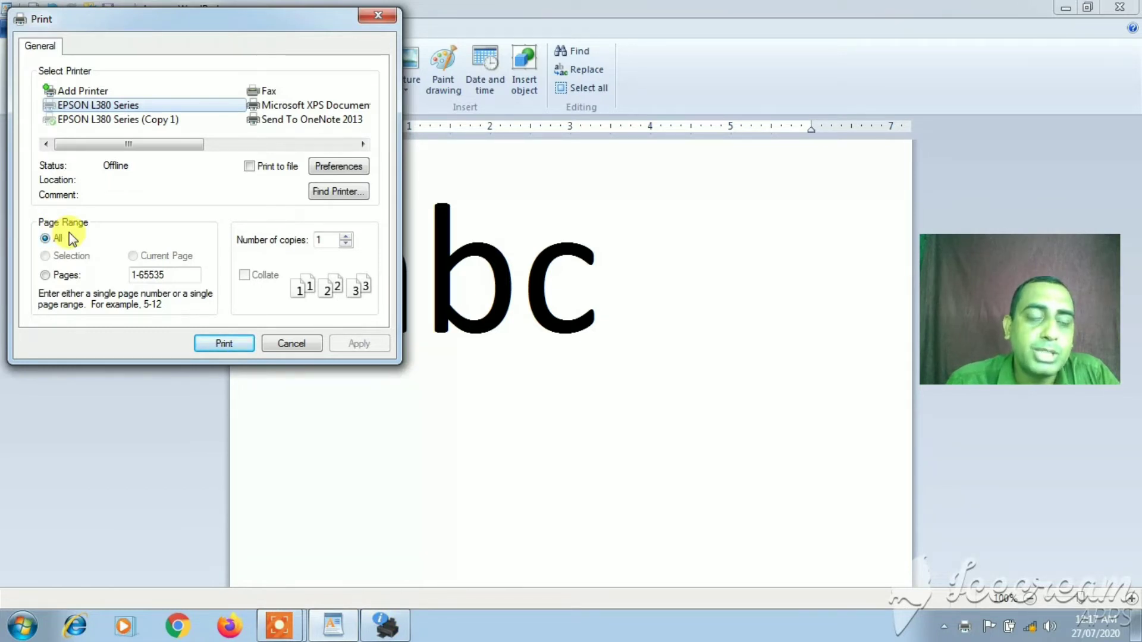
{"action": "left_click", "coordinate": [45, 276]}
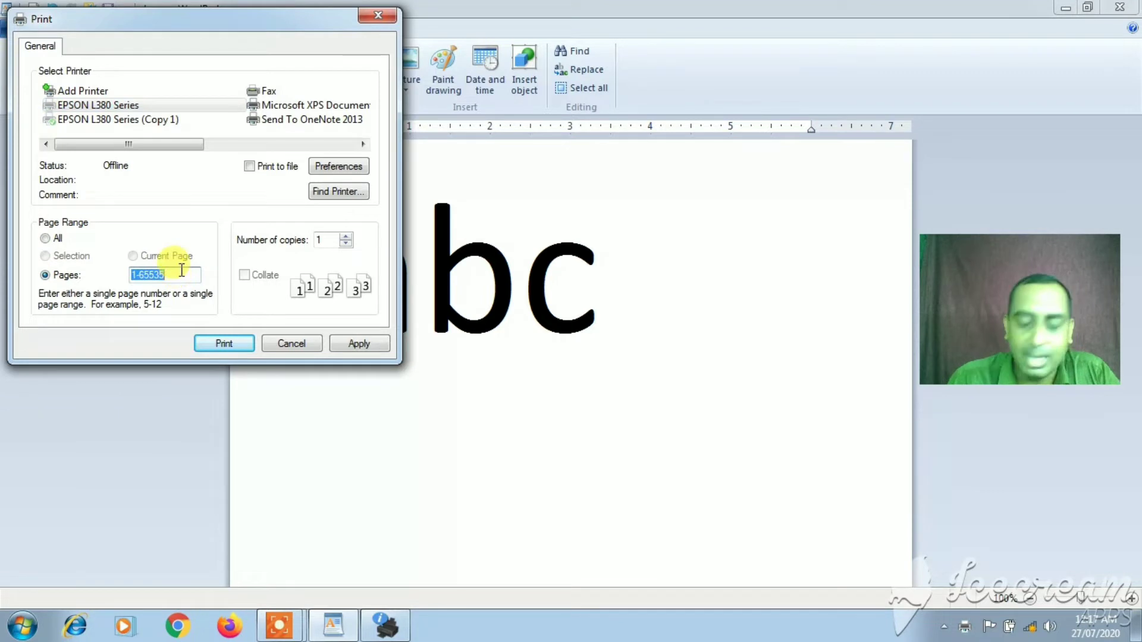
{"action": "type", "text": "1-5"}
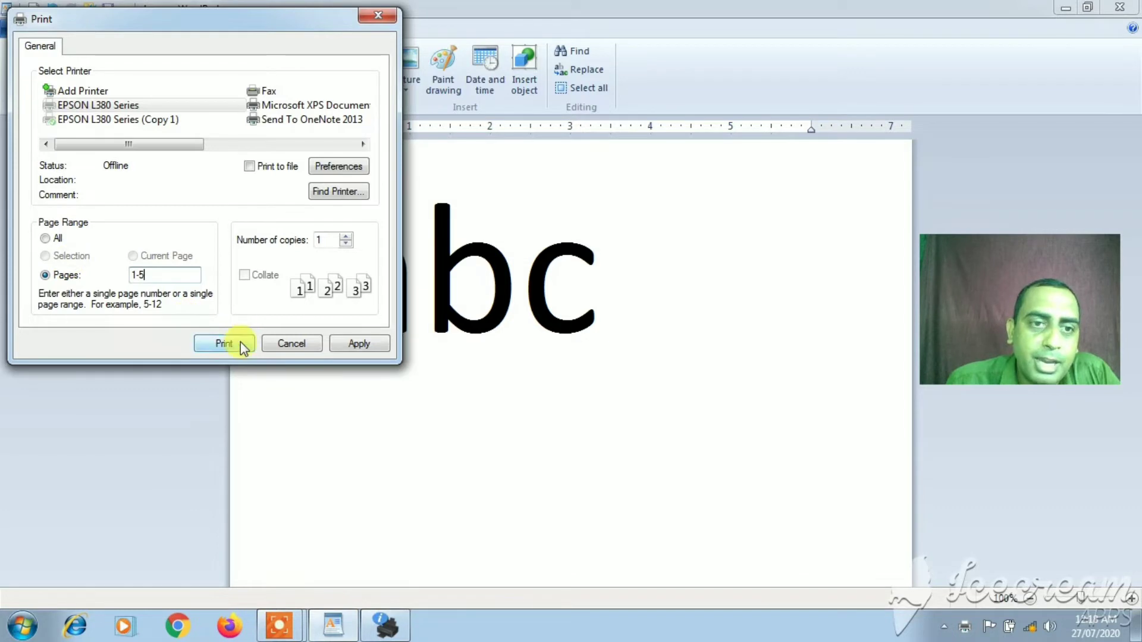
{"action": "left_click", "coordinate": [380, 13]}
{"action": "right_click", "coordinate": [380, 13]}
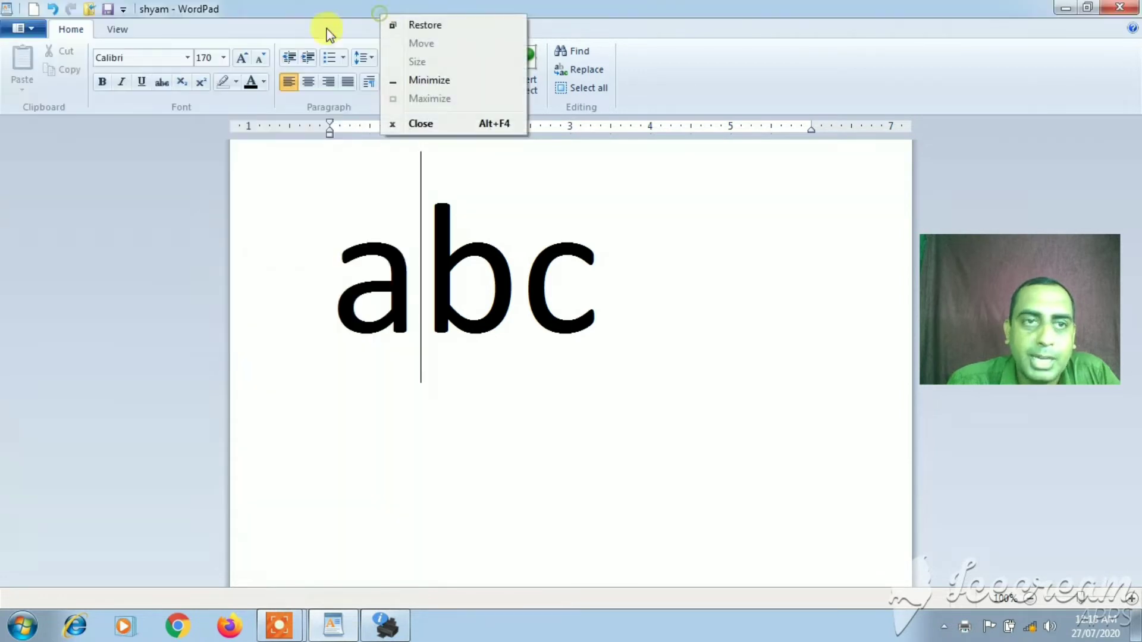
Open the page setup, set the paper size to A4 210 x 297 mm, and try landscape before returning the orientation to portrait
{"action": "left_click", "coordinate": [22, 29]}
{"action": "left_click", "coordinate": [22, 28]}
{"action": "left_click", "coordinate": [22, 28]}
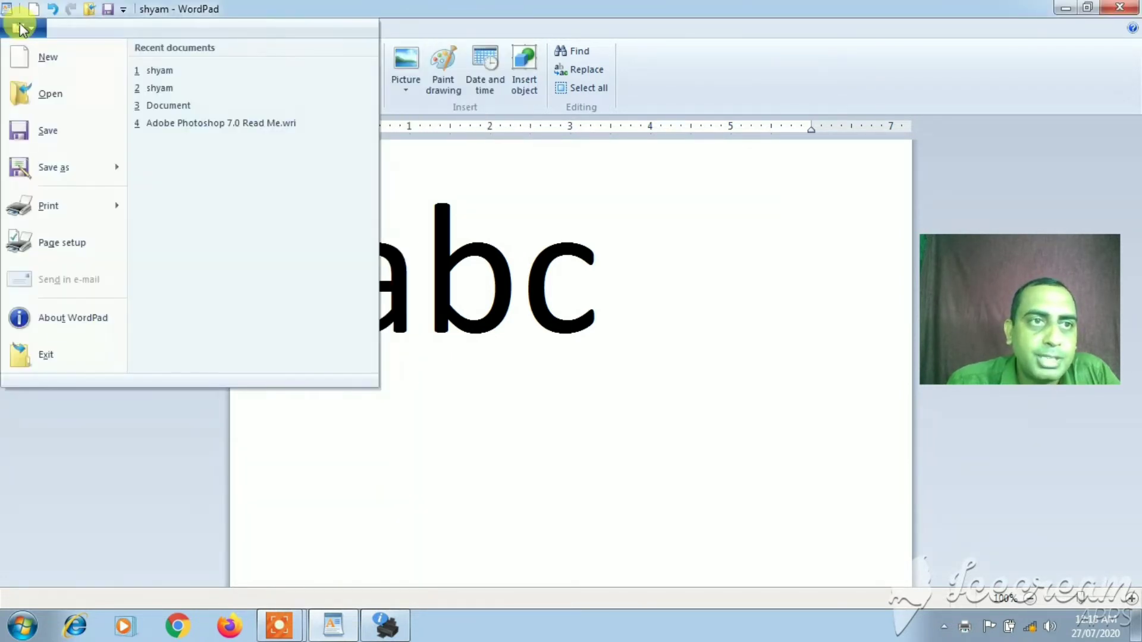
{"action": "left_click", "coordinate": [64, 249]}
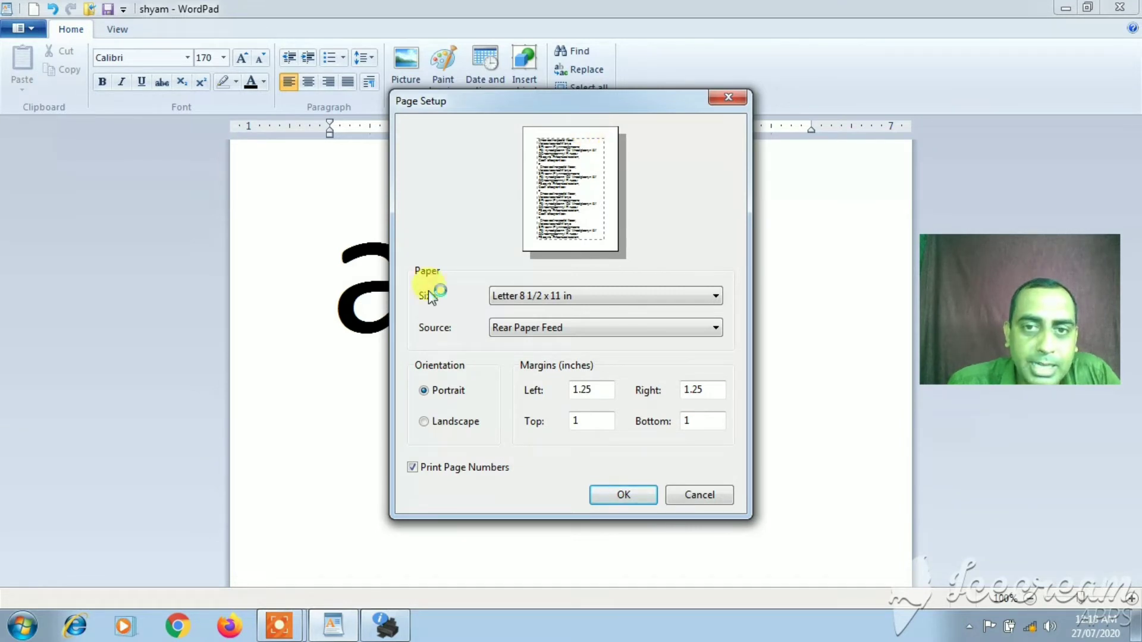
{"action": "left_click", "coordinate": [589, 296]}
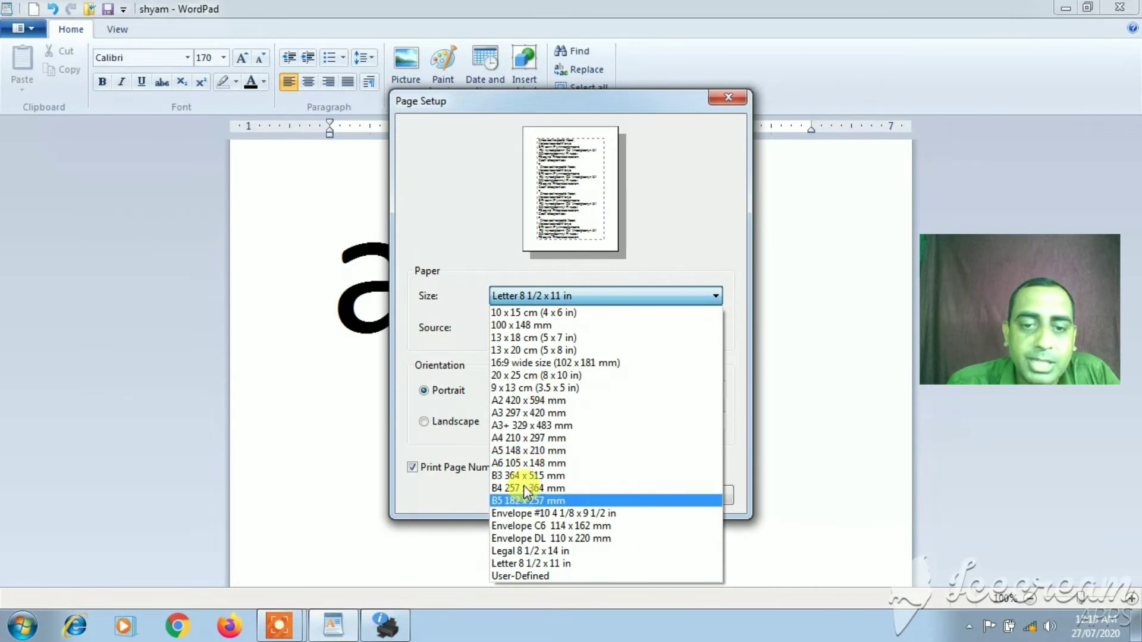
{"action": "left_click", "coordinate": [531, 440]}
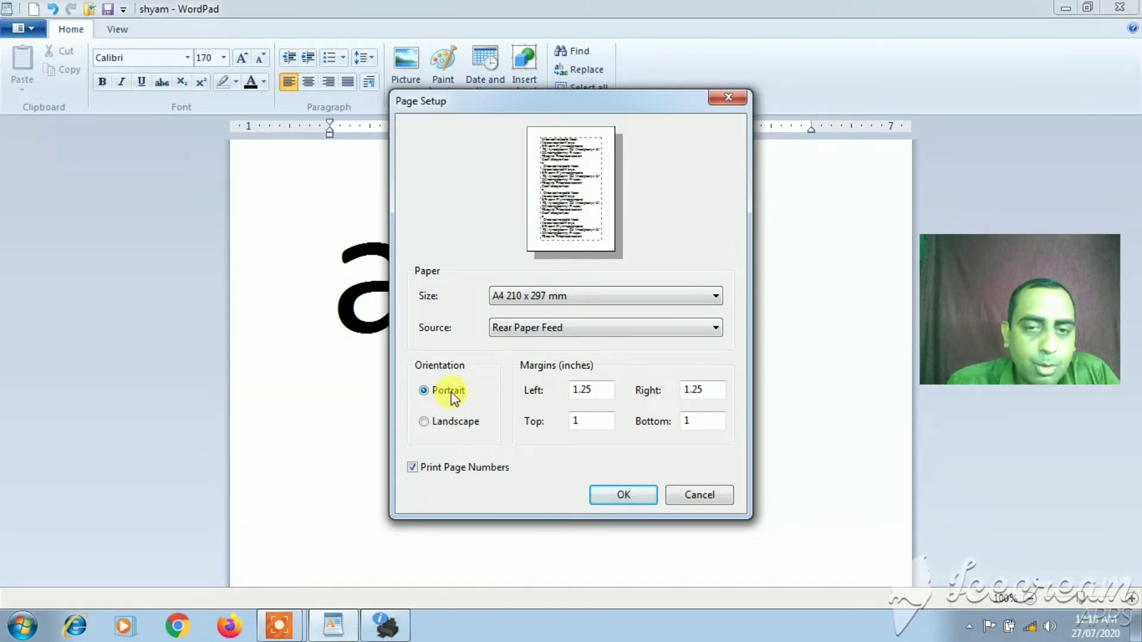
{"action": "left_click", "coordinate": [458, 424]}
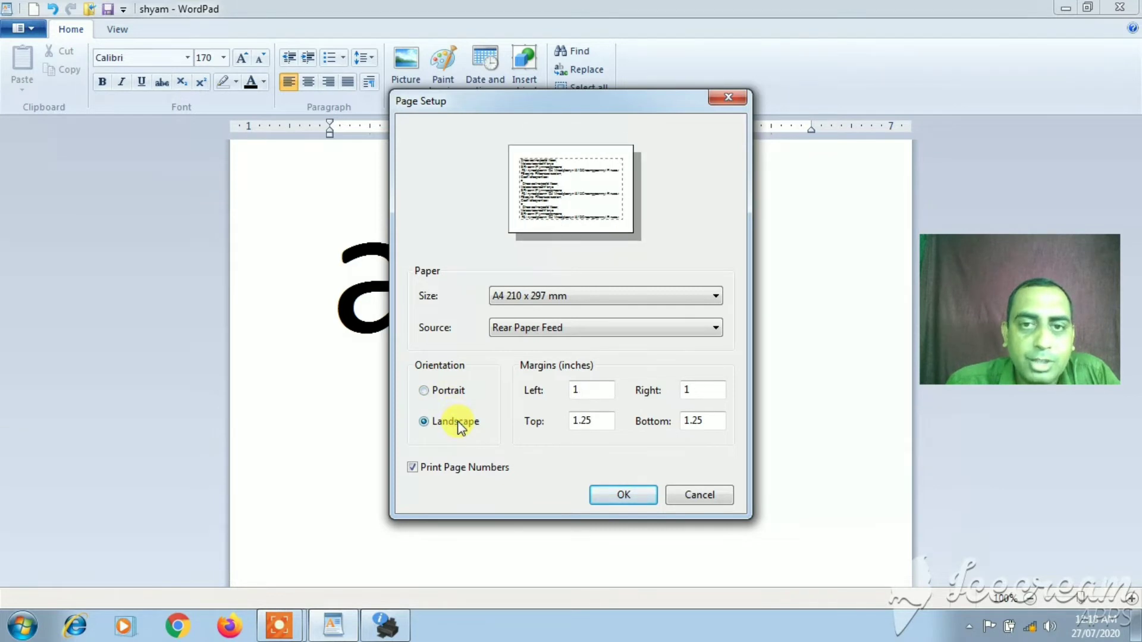
{"action": "left_click", "coordinate": [450, 390]}
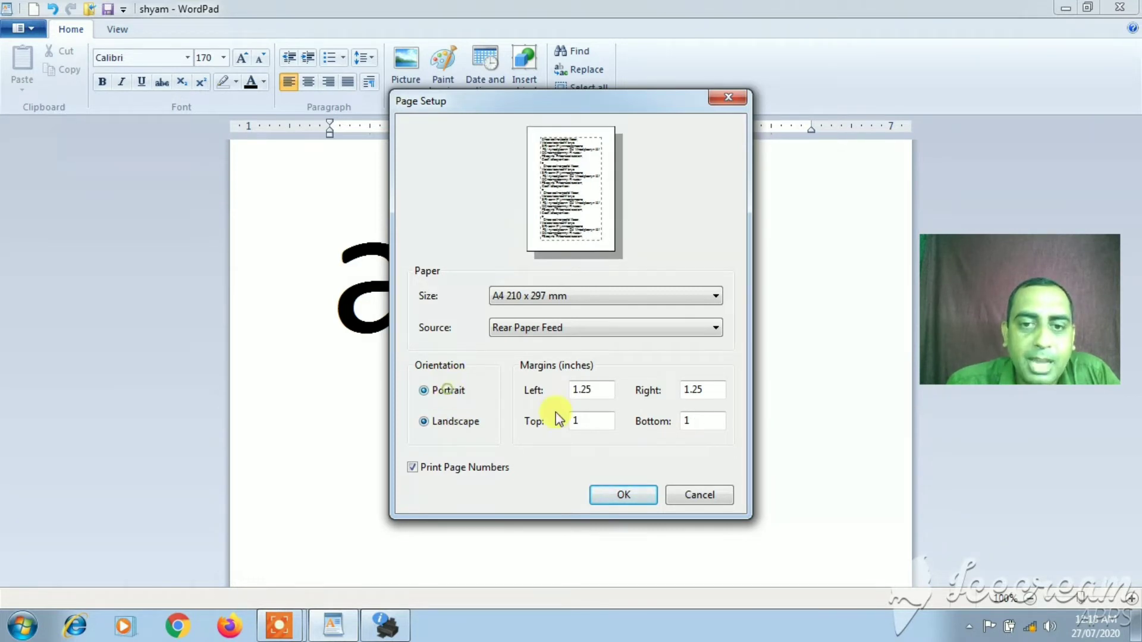
Set the page's left and right margins to 1 inch and the top margin to 0.5 inch
{"action": "double_click", "coordinate": [583, 390]}
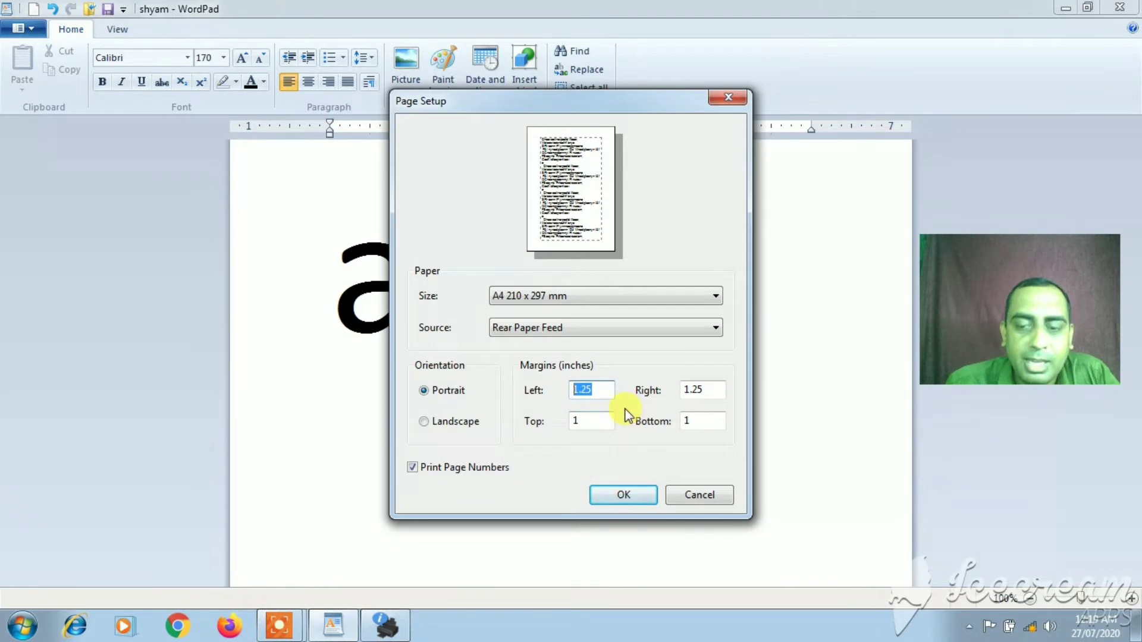
{"action": "type", "text": "1"}
{"action": "double_click", "coordinate": [693, 390]}
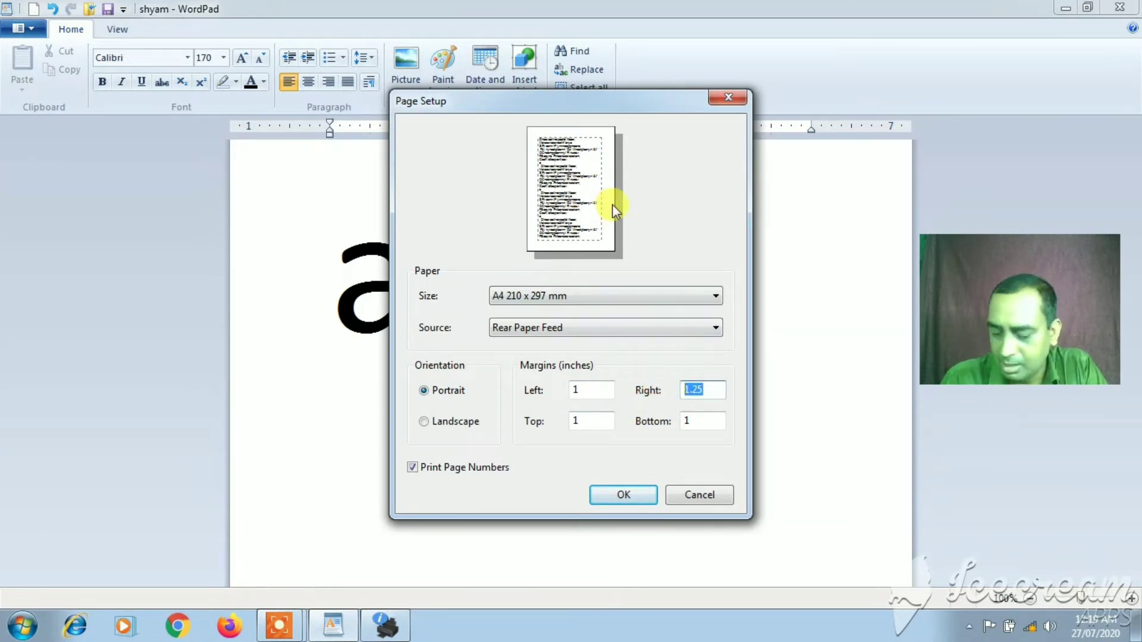
{"action": "type", "text": "1"}
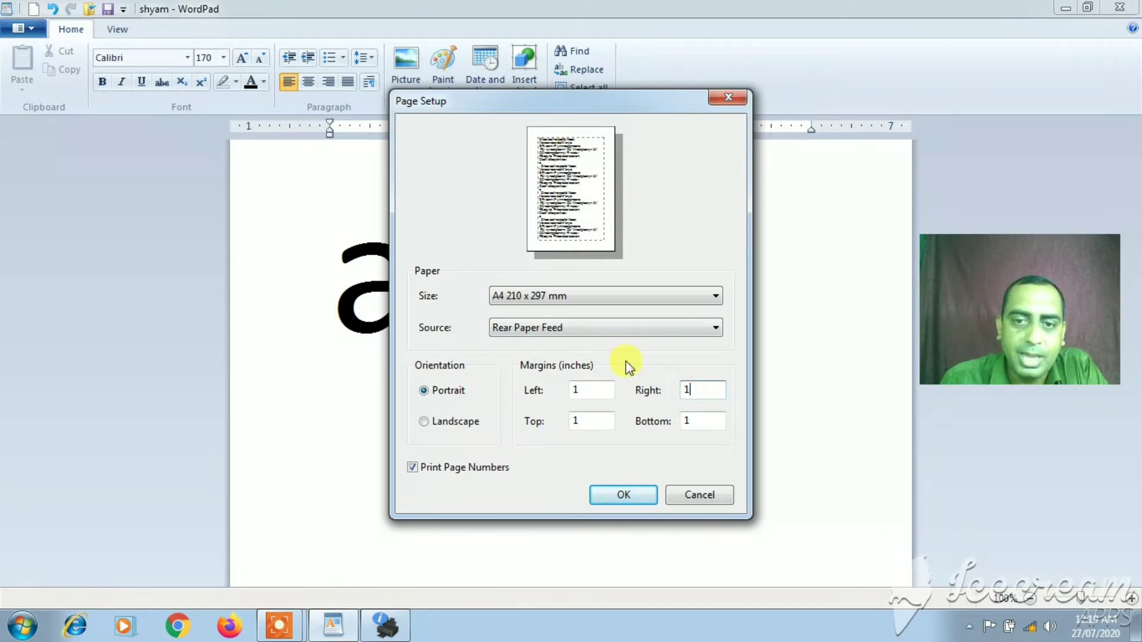
{"action": "double_click", "coordinate": [592, 419]}
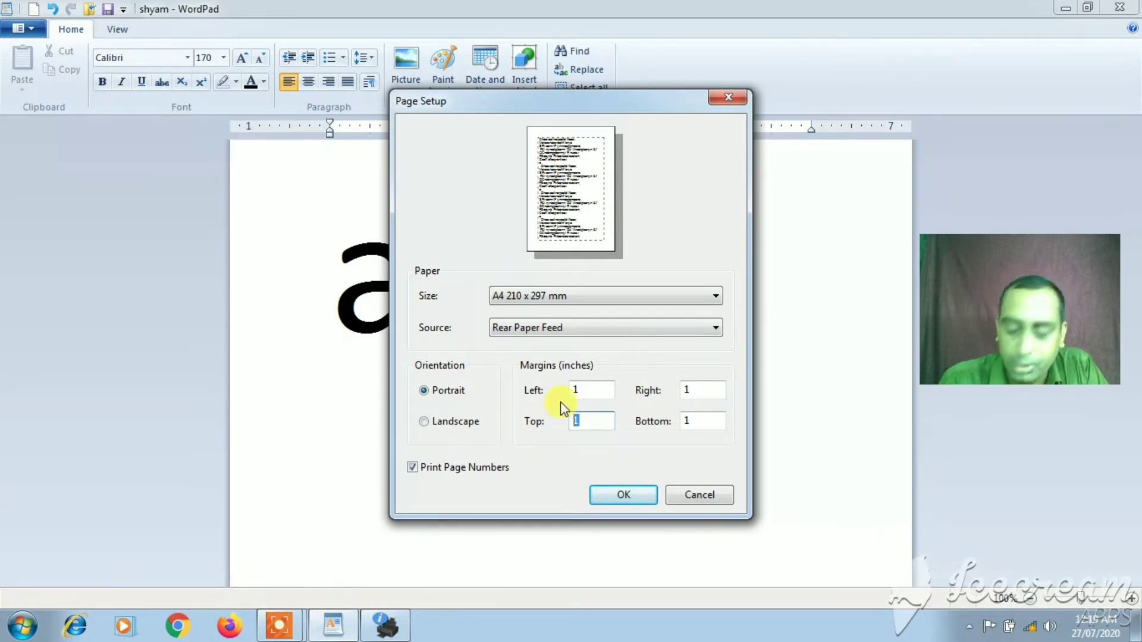
{"action": "type", "text": "."}
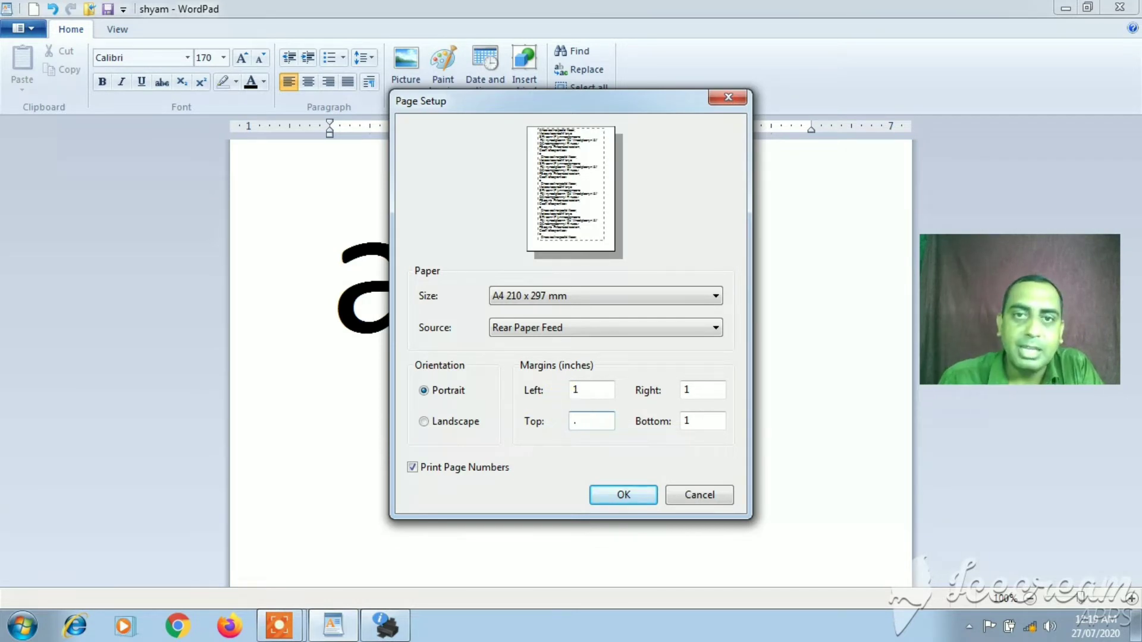
{"action": "type", "text": "5"}
Try a left margin of 0 inches, set it back to 1 inch, and apply the page setup
{"action": "double_click", "coordinate": [577, 388]}
{"action": "type", "text": "0"}
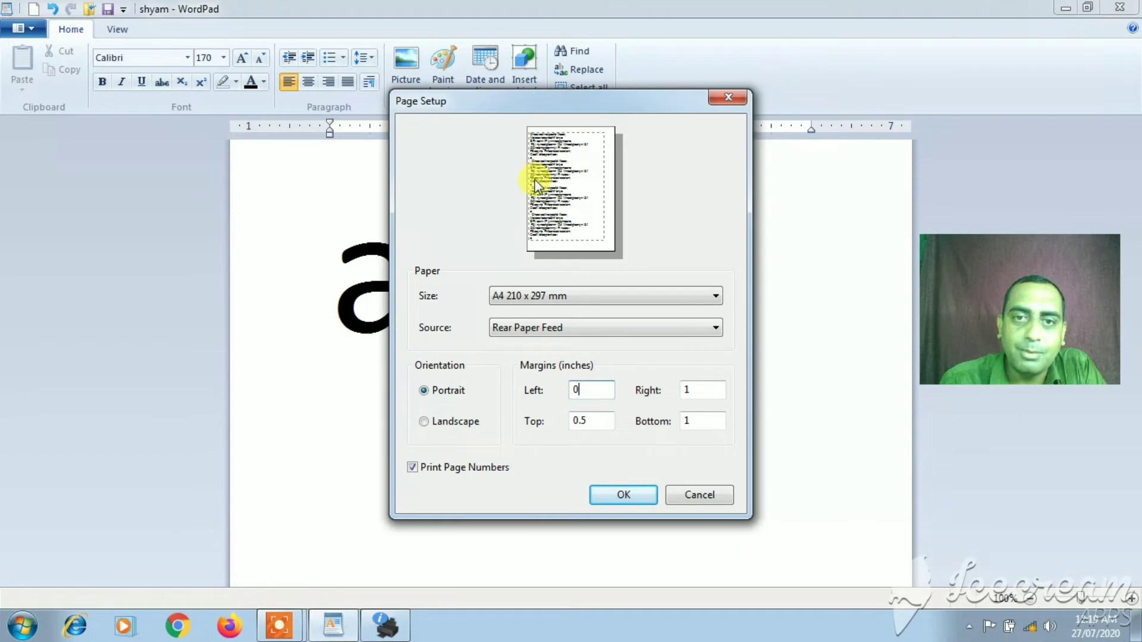
{"action": "double_click", "coordinate": [585, 388]}
{"action": "type", "text": "1"}
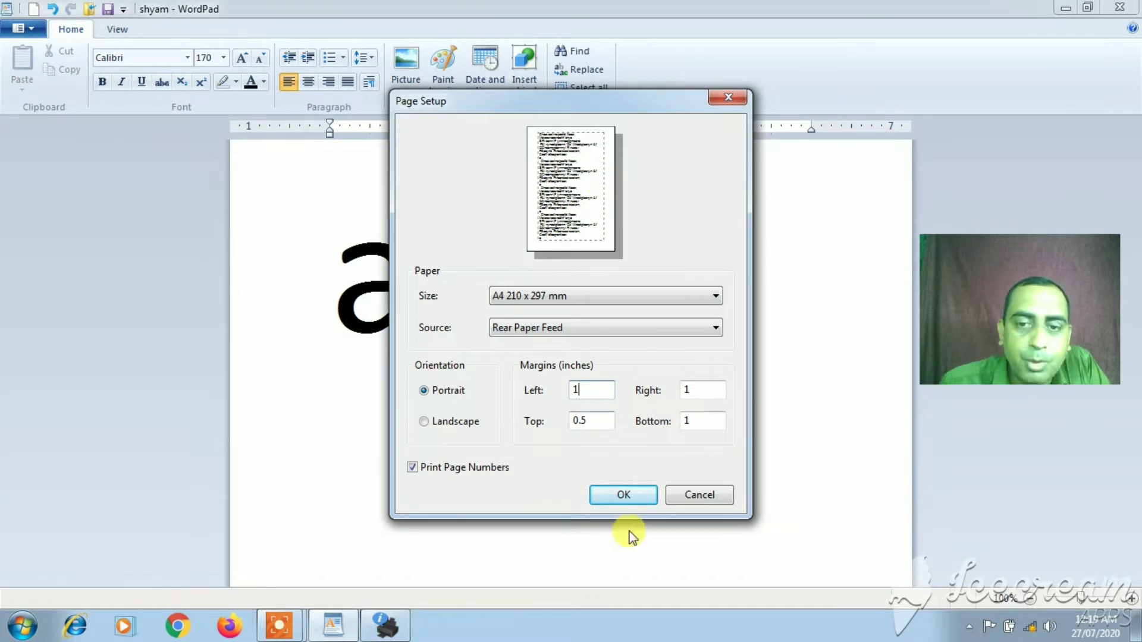
{"action": "left_click", "coordinate": [626, 494]}
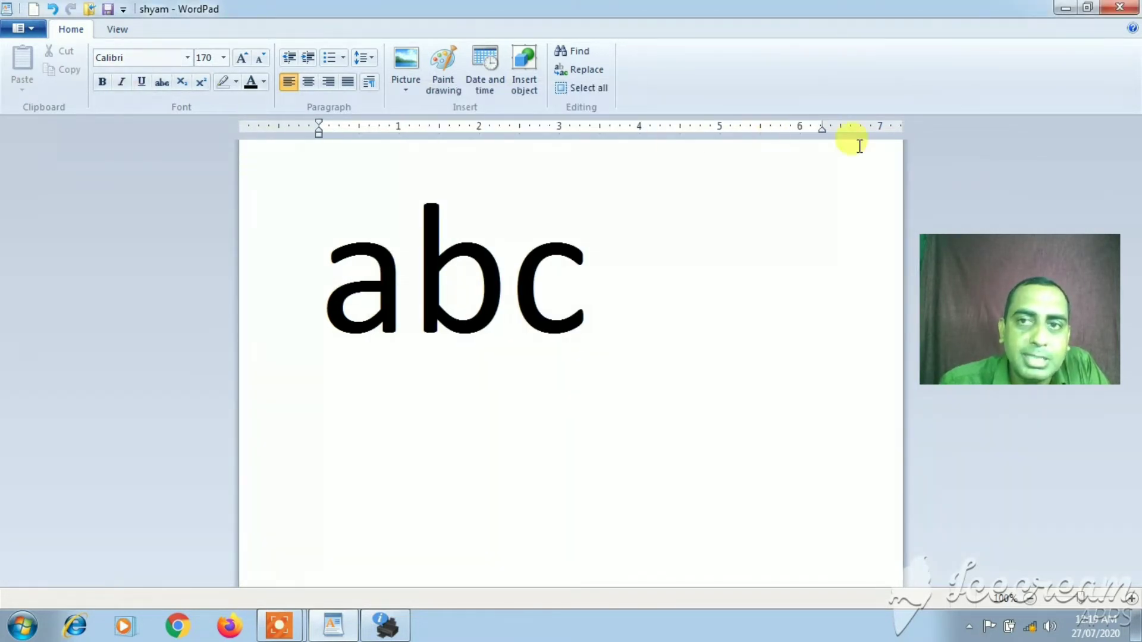
{"action": "left_click", "coordinate": [38, 31]}
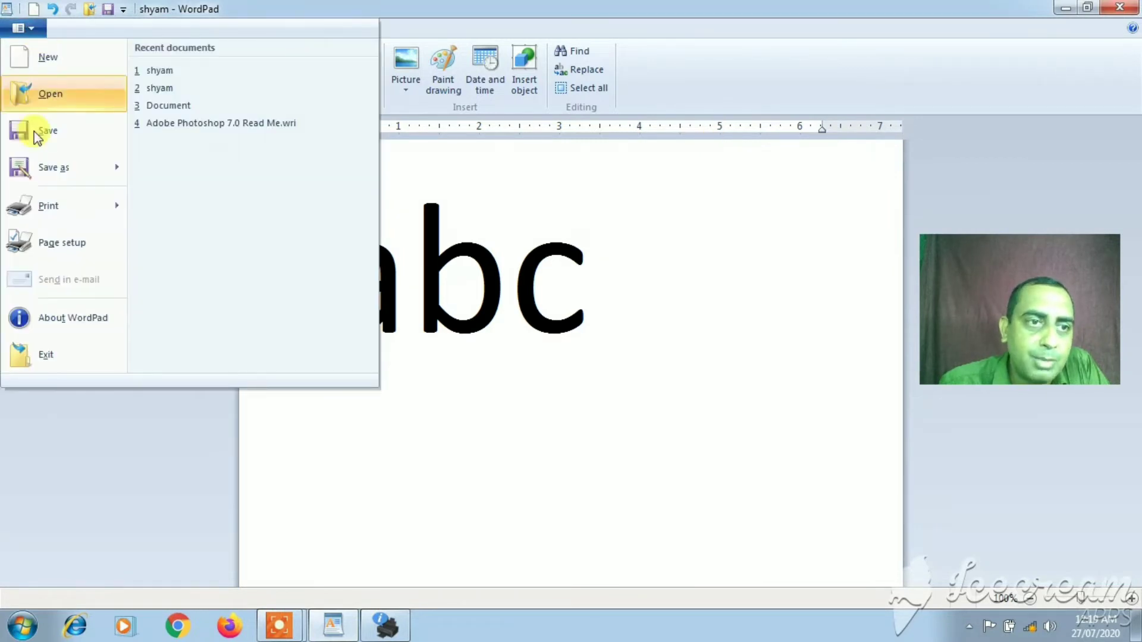
{"action": "left_click", "coordinate": [58, 238]}
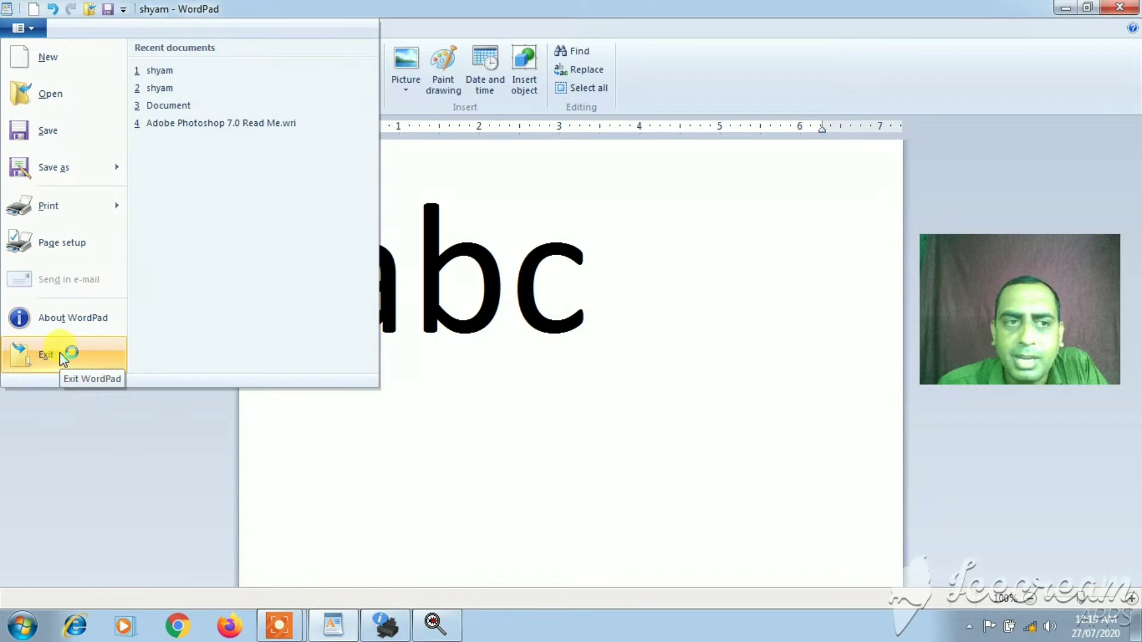
{"action": "left_click", "coordinate": [692, 405]}
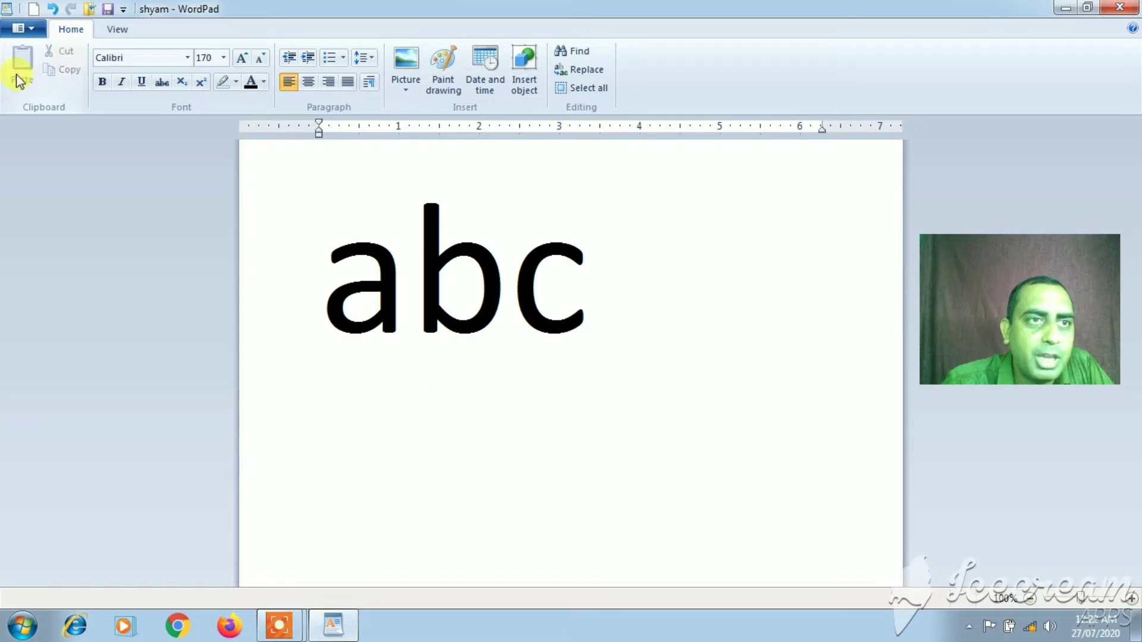
Cut the text "abc" and paste it back further along the same line, after some blank space
{"action": "left_click", "coordinate": [605, 262]}
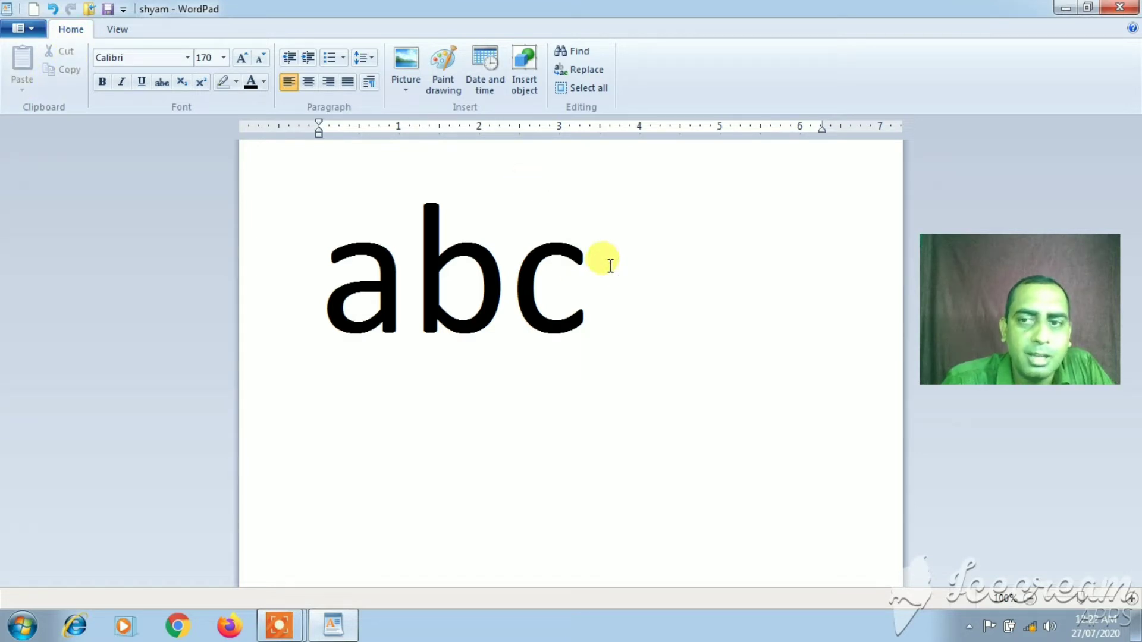
{"action": "left_click_drag", "start_coordinate": [604, 260], "coordinate": [410, 248]}
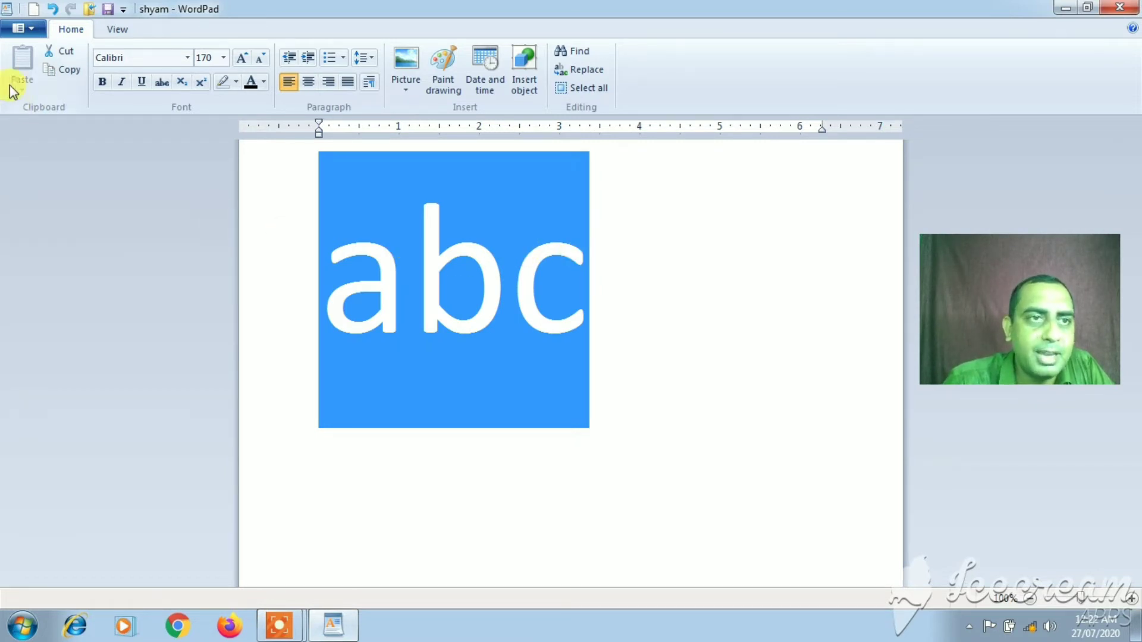
{"action": "left_click", "coordinate": [65, 50]}
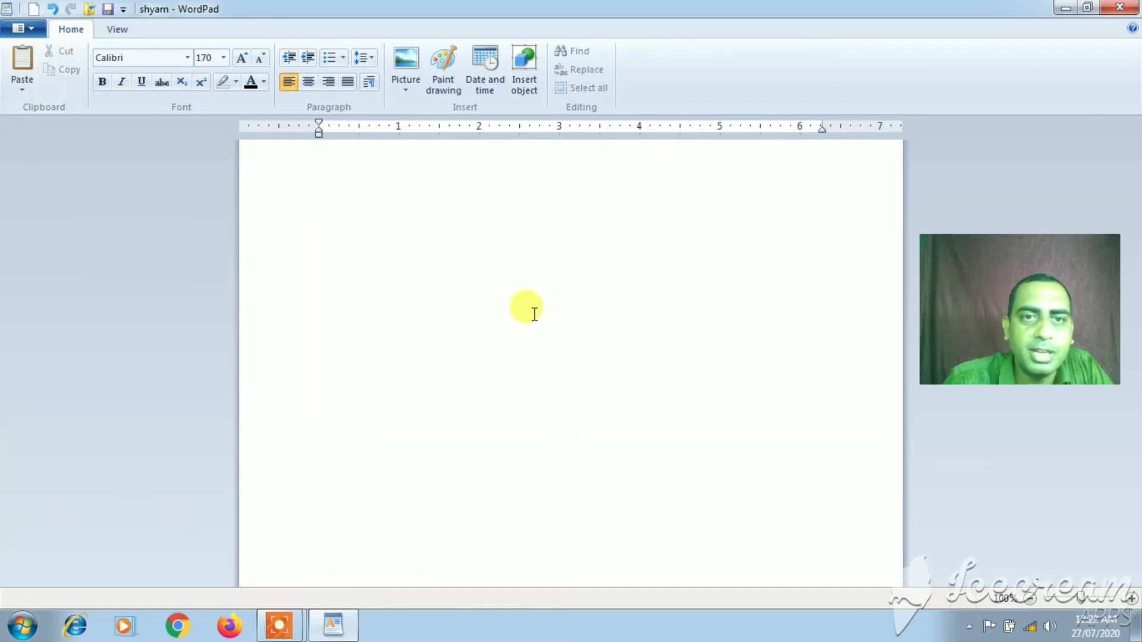
{"action": "left_click", "coordinate": [22, 63]}
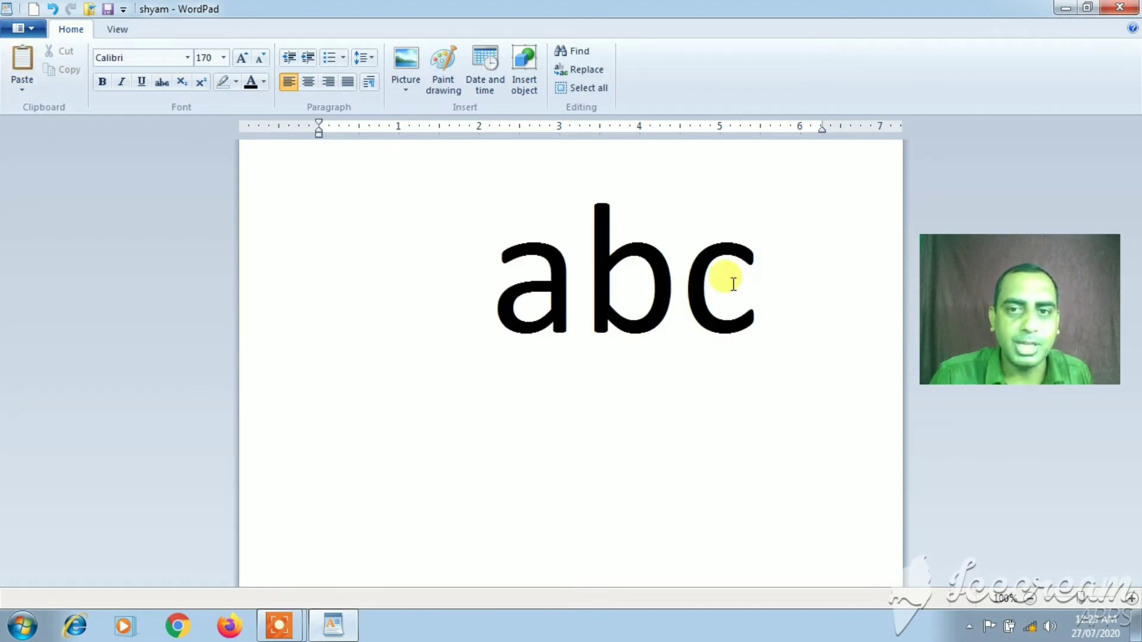
Select the pasted "abc" and shrink its font size in steps down to 48
{"action": "left_click", "coordinate": [492, 280]}
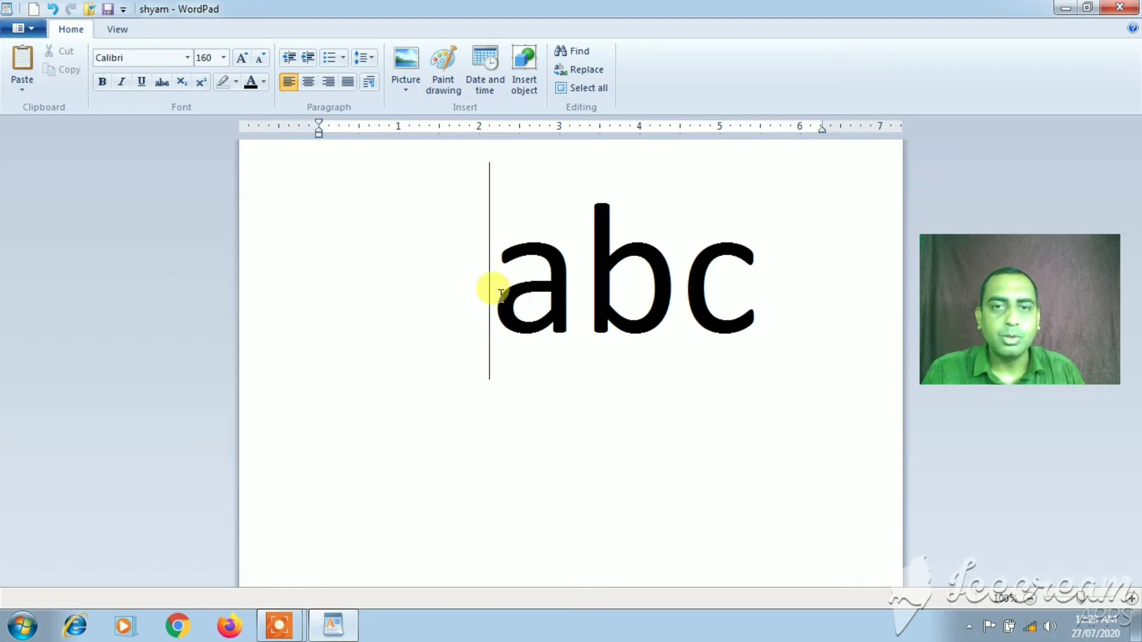
{"action": "left_click_drag", "start_coordinate": [494, 282], "coordinate": [750, 315]}
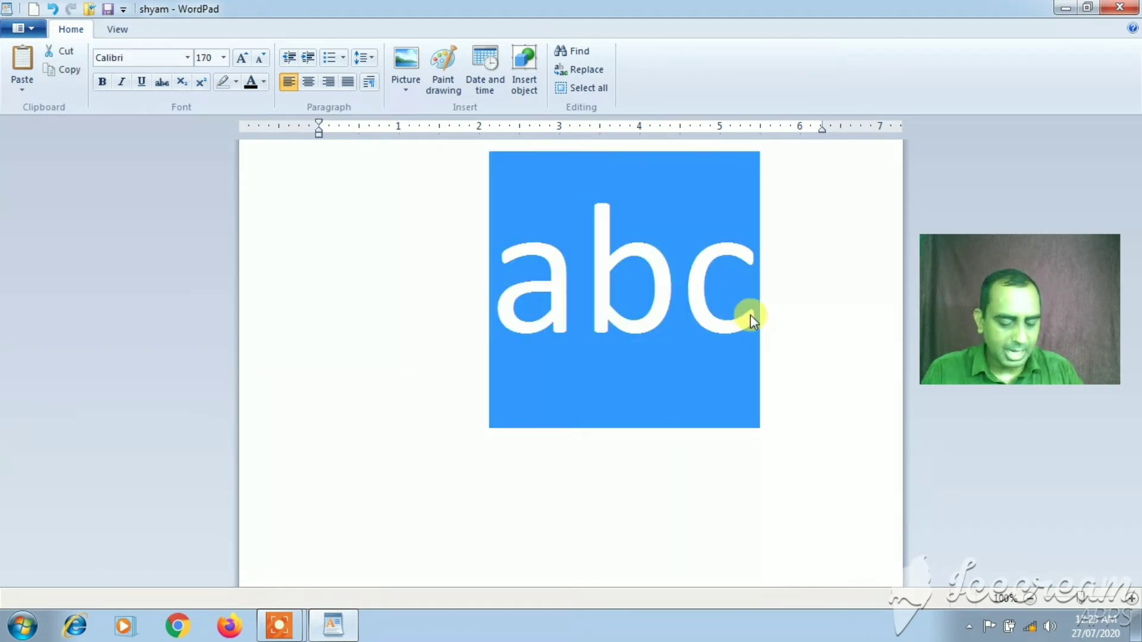
{"action": "key", "text": "ctrl+shift+comma"}
{"action": "key", "text": "ctrl+shift+comma"}
{"action": "key", "text": "ctrl+shift+comma"}
{"action": "key", "text": "ctrl+shift+comma"}
{"action": "key", "text": "ctrl+shift+comma"}
{"action": "key", "text": "ctrl+shift+comma"}
{"action": "key", "text": "ctrl+shift+comma"}
{"action": "key", "text": "ctrl+shift+comma"}
{"action": "key", "text": "ctrl+shift+comma"}
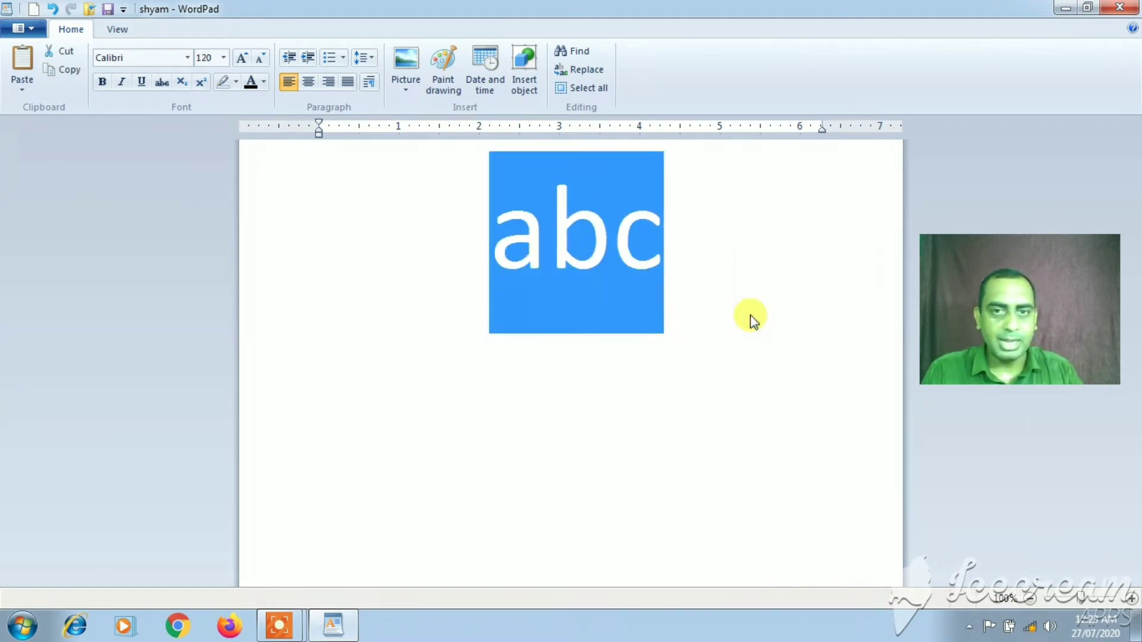
{"action": "key", "text": "ctrl+shift+comma"}
{"action": "key", "text": "ctrl+shift+comma"}
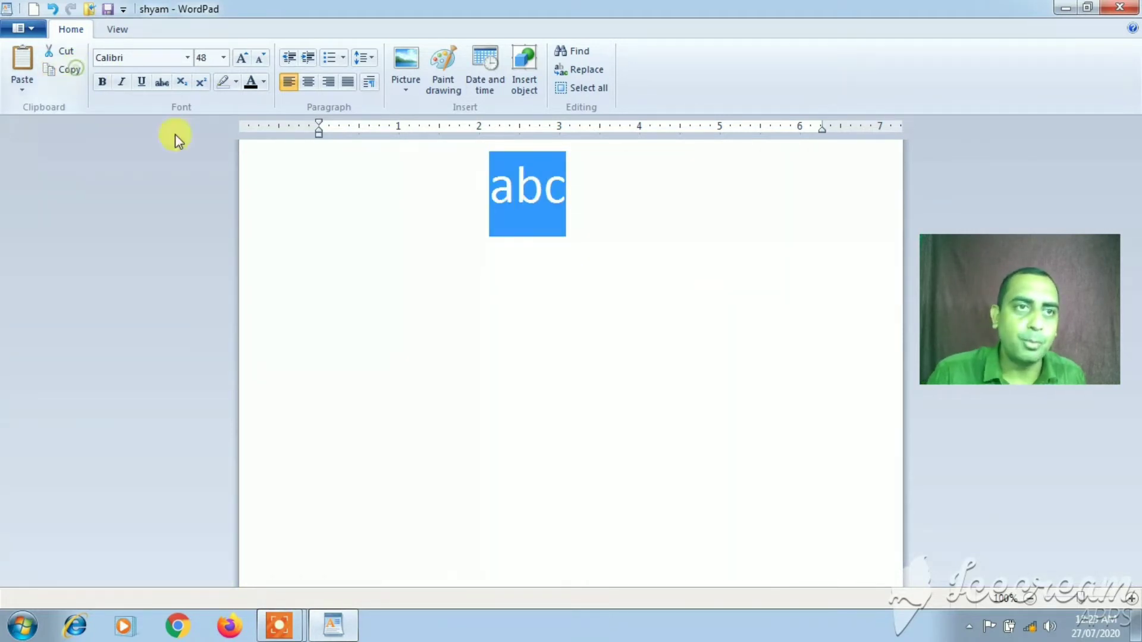
Place a second "abc" on the line after a gap, and move the first one behind it by cutting and pasting
{"action": "left_click", "coordinate": [665, 228]}
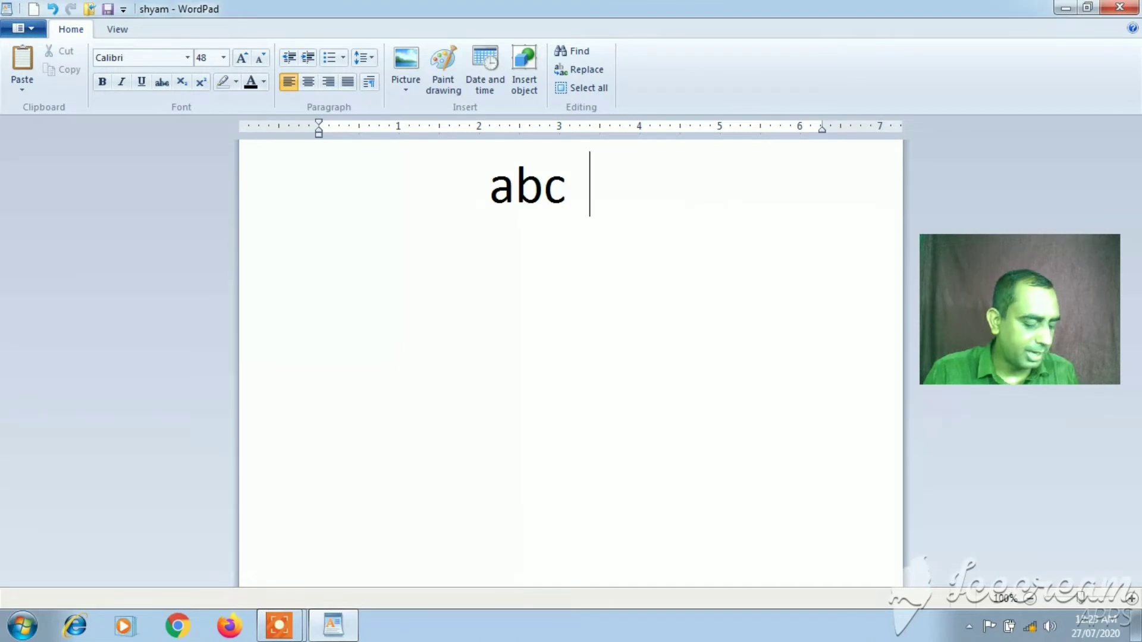
{"action": "type", "text": "abc"}
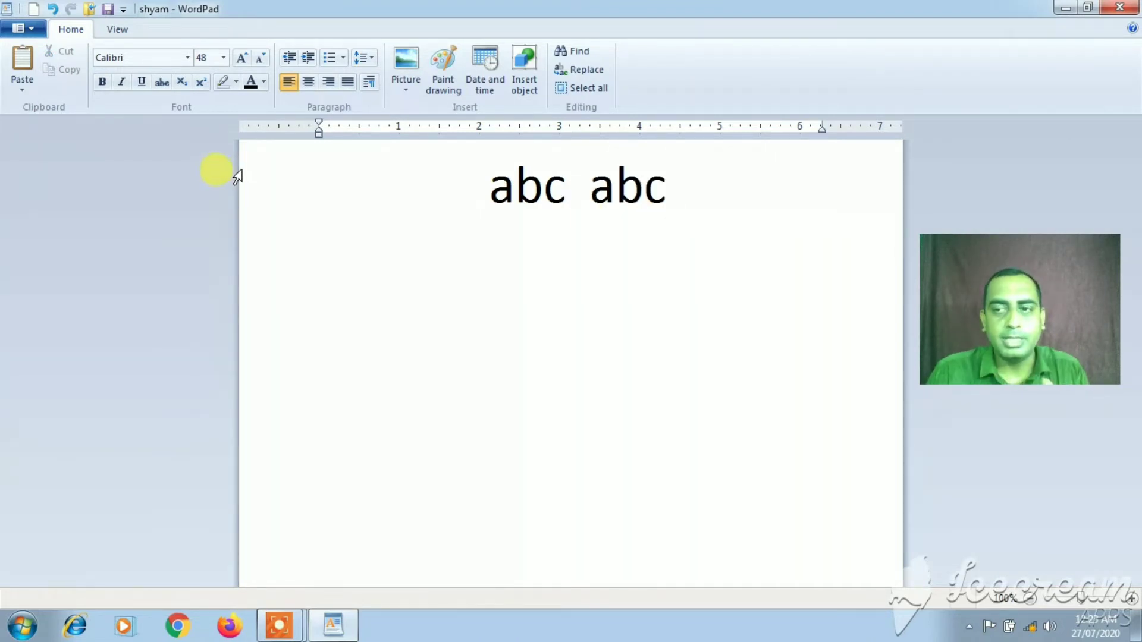
{"action": "left_click_drag", "start_coordinate": [575, 188], "coordinate": [479, 188]}
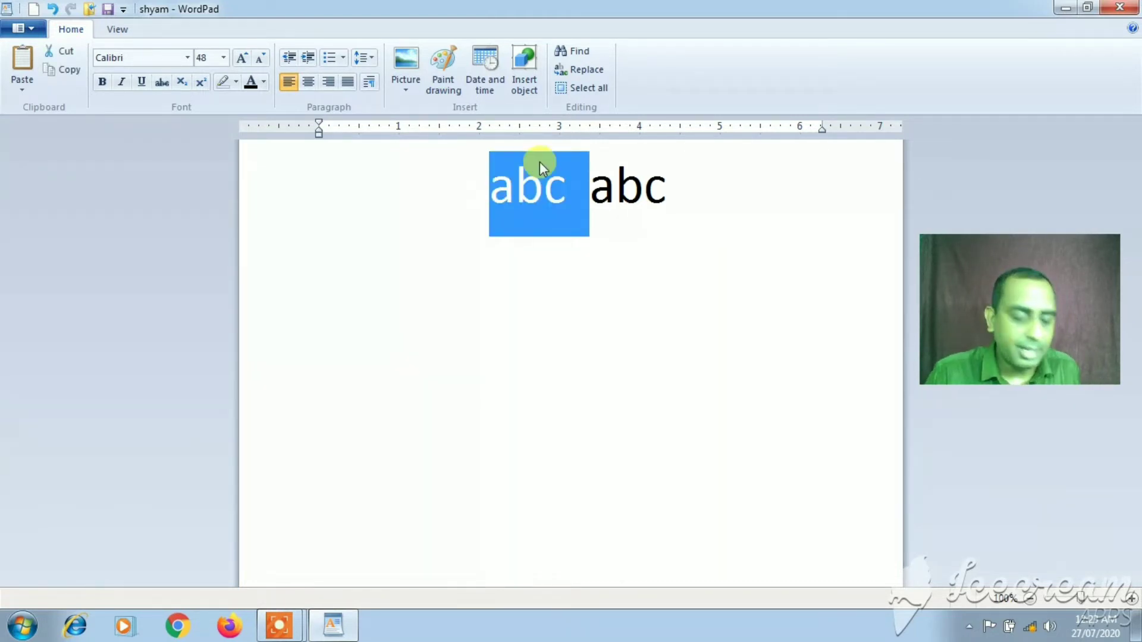
{"action": "key", "text": "ctrl+x"}
{"action": "left_click", "coordinate": [578, 190]}
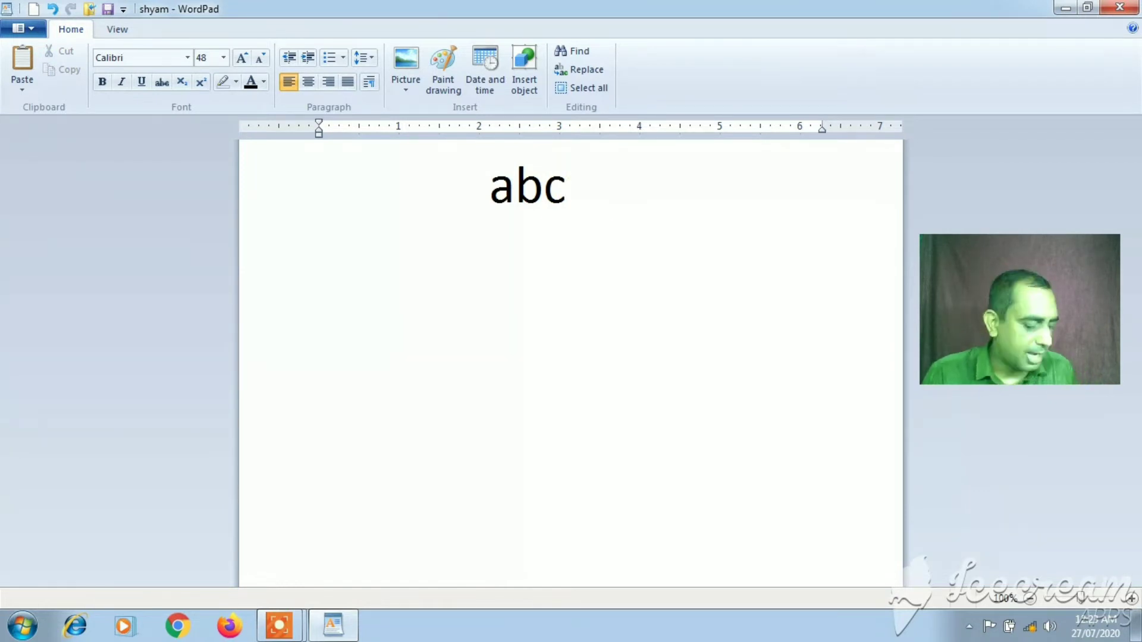
{"action": "key", "text": "ctrl+v"}
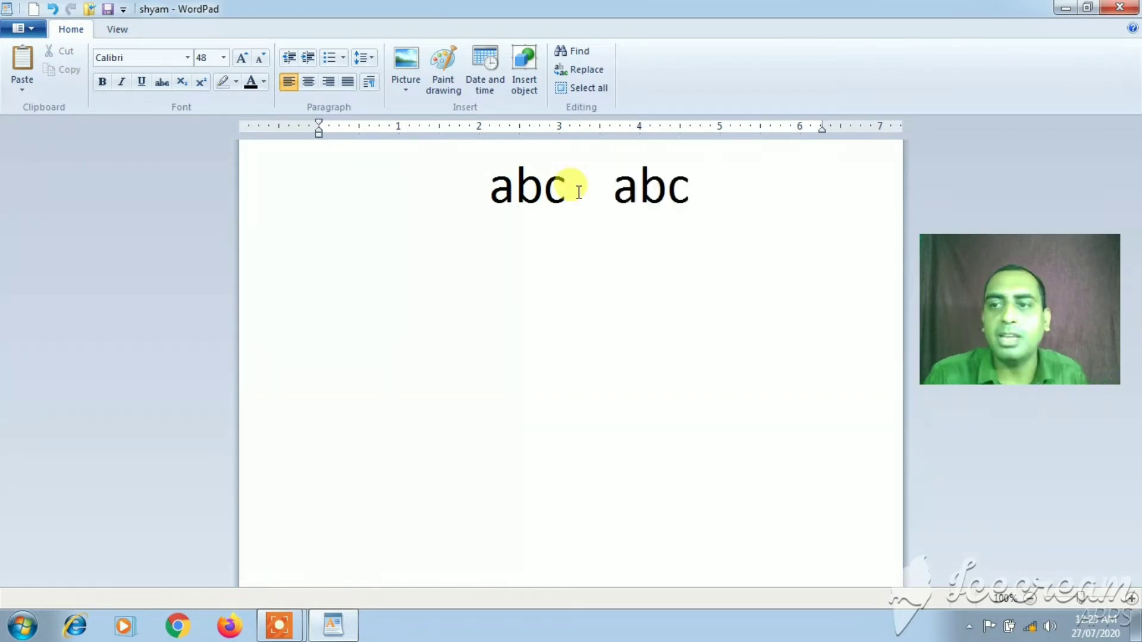
Cut the first "abc" with its trailing spaces and paste it at the end of the line
{"action": "double_click", "coordinate": [528, 203]}
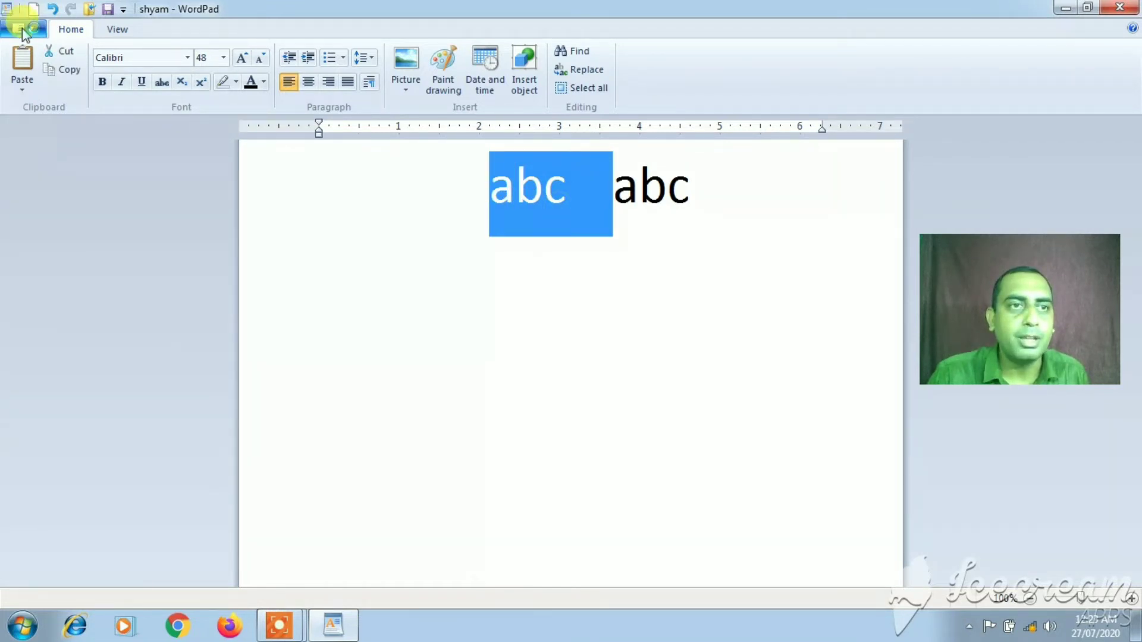
{"action": "left_click", "coordinate": [56, 58]}
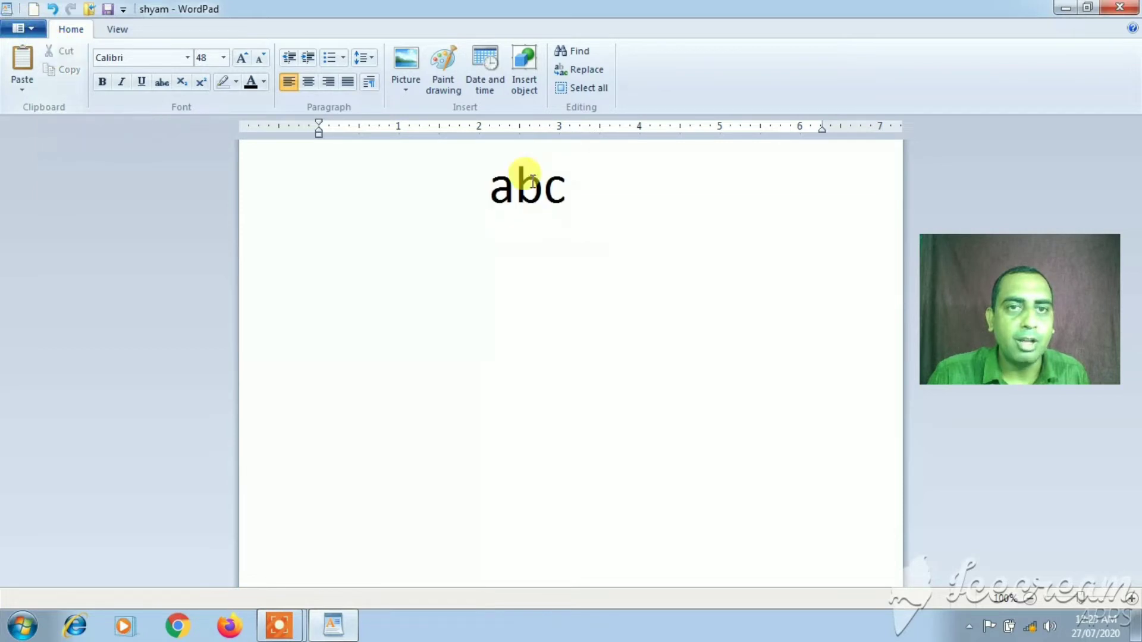
{"action": "key", "text": "End"}
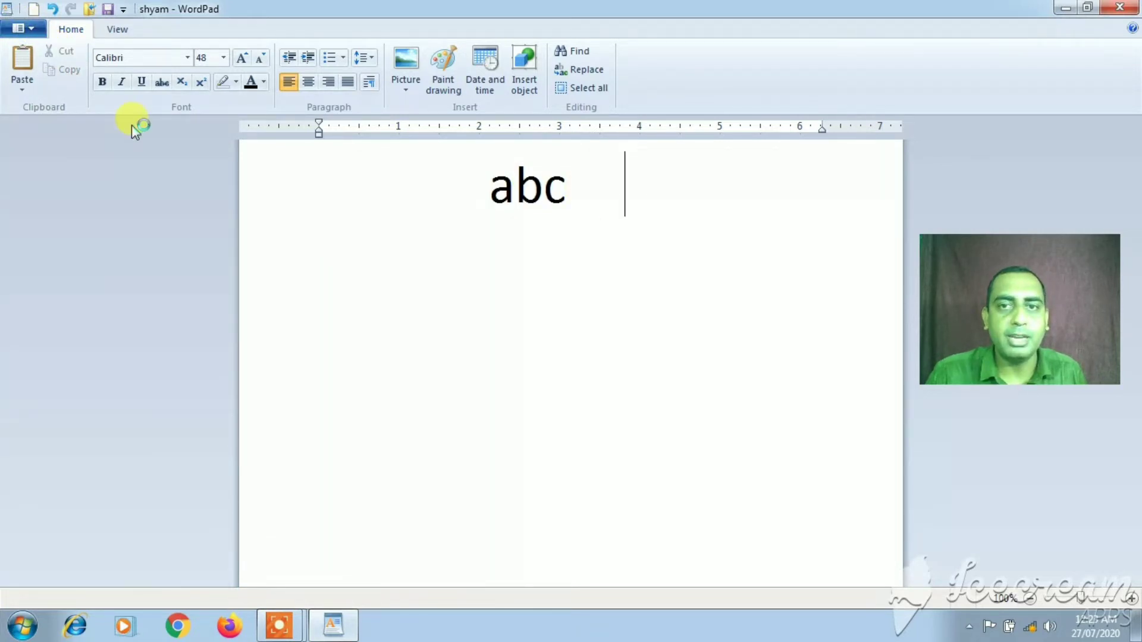
{"action": "left_click", "coordinate": [26, 59]}
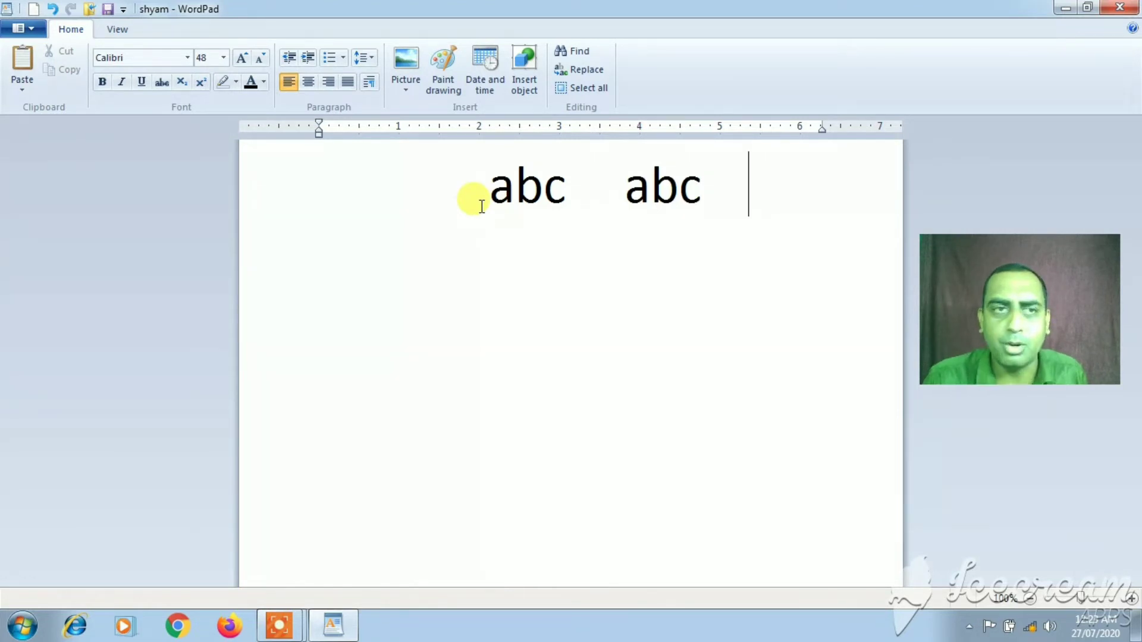
Select the first "abc" together with the blank space before it and change its font to Edwardian Script ITC
{"action": "left_click_drag", "start_coordinate": [565, 178], "coordinate": [357, 161]}
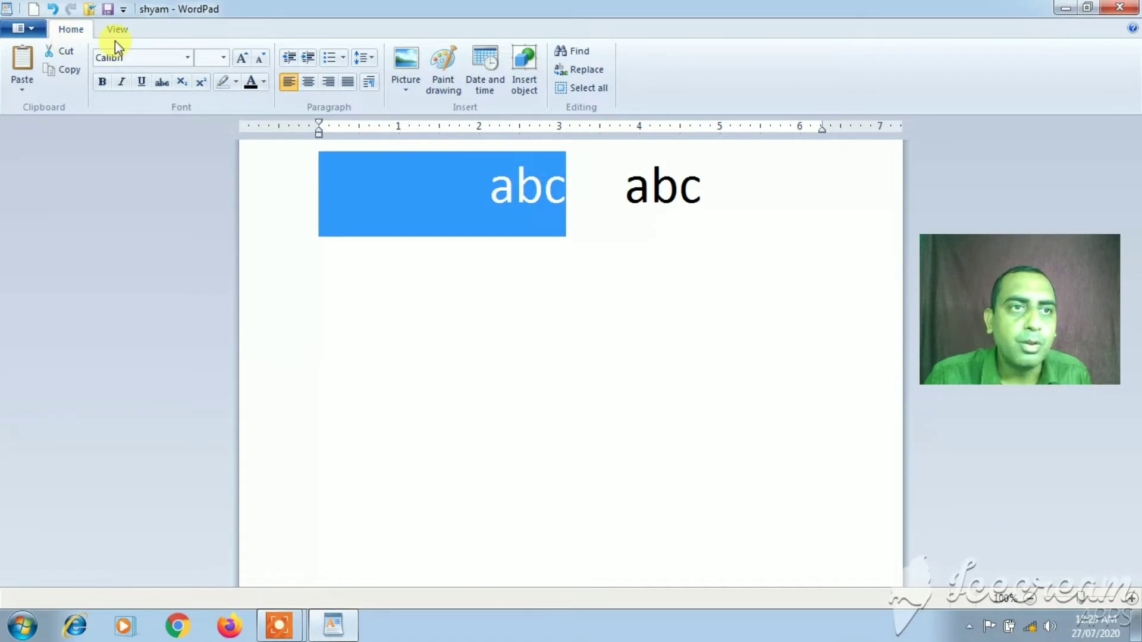
{"action": "left_click", "coordinate": [28, 88]}
{"action": "left_click", "coordinate": [42, 119]}
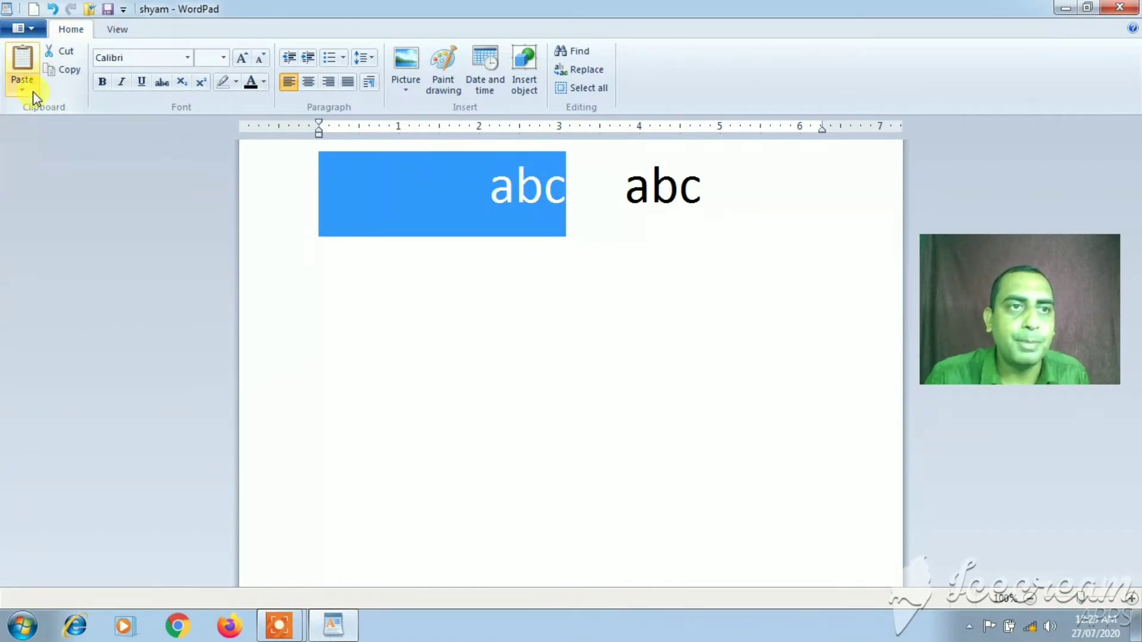
{"action": "right_click", "coordinate": [33, 91]}
{"action": "left_click", "coordinate": [274, 229]}
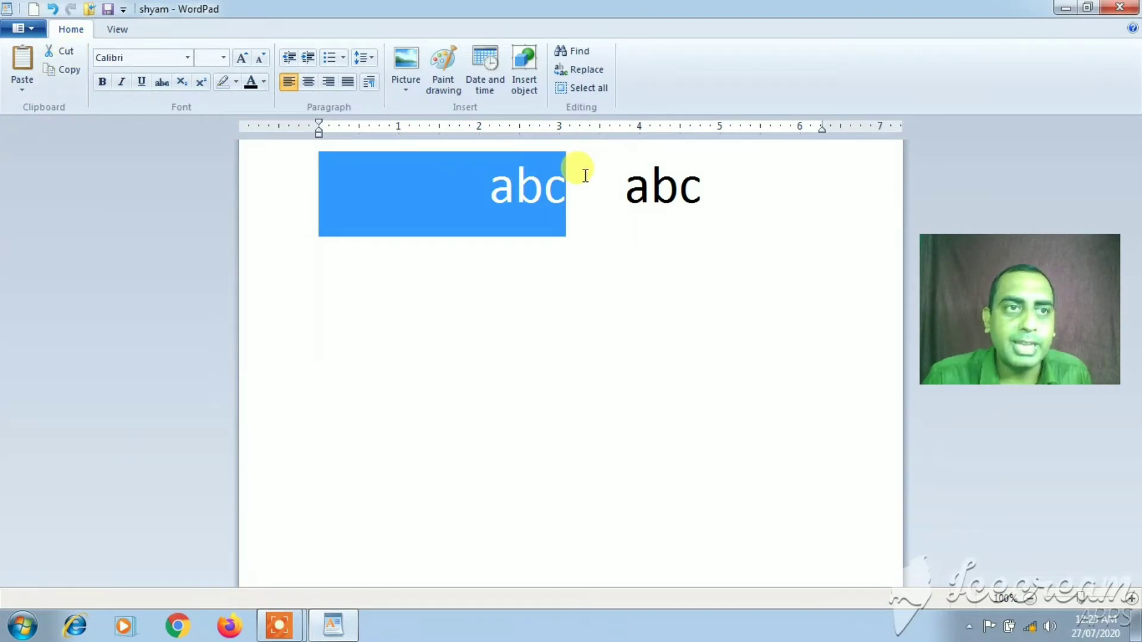
{"action": "left_click", "coordinate": [186, 58]}
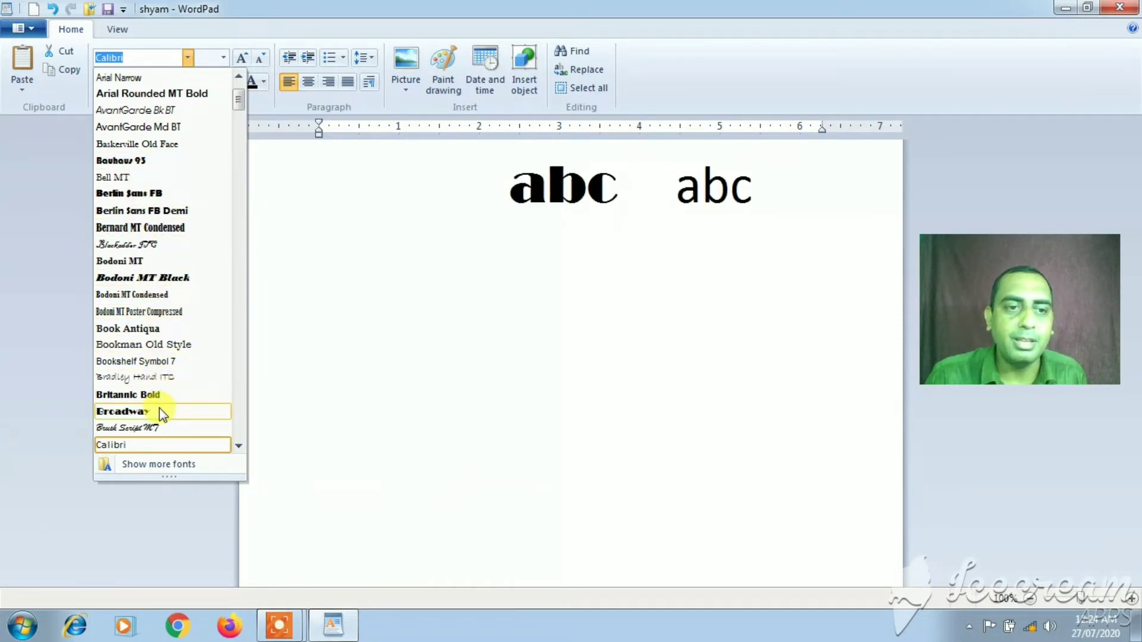
{"action": "scroll", "coordinate": [160, 410], "scroll_direction": "down", "scroll_amount": 4}
{"action": "scroll", "coordinate": [181, 377], "scroll_direction": "down", "scroll_amount": 2}
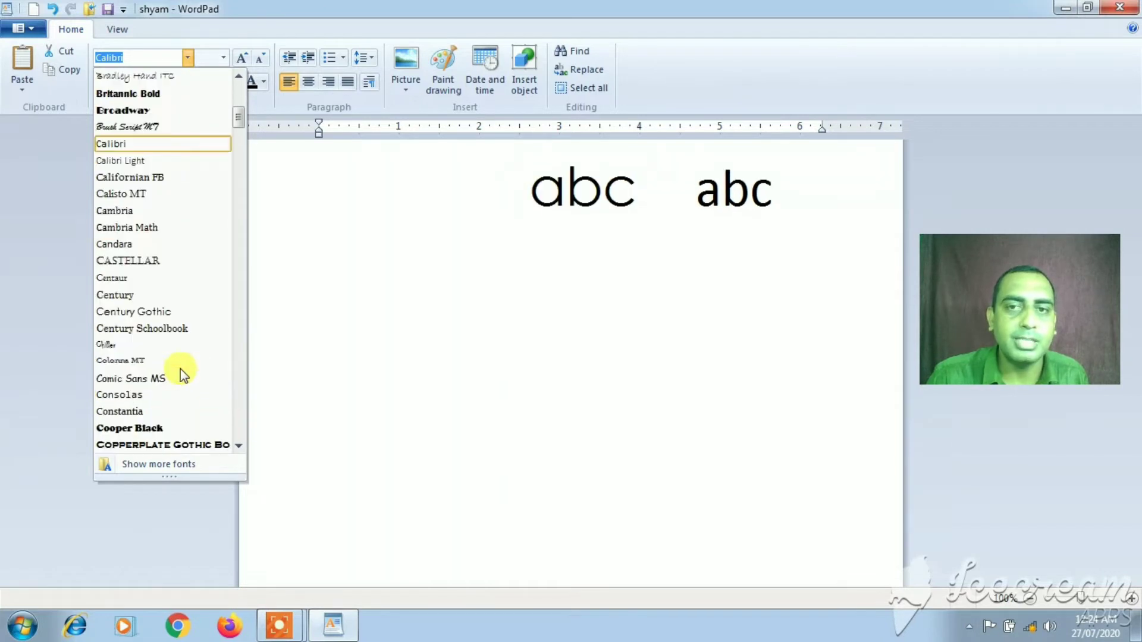
{"action": "scroll", "coordinate": [191, 333], "scroll_direction": "down", "scroll_amount": 2}
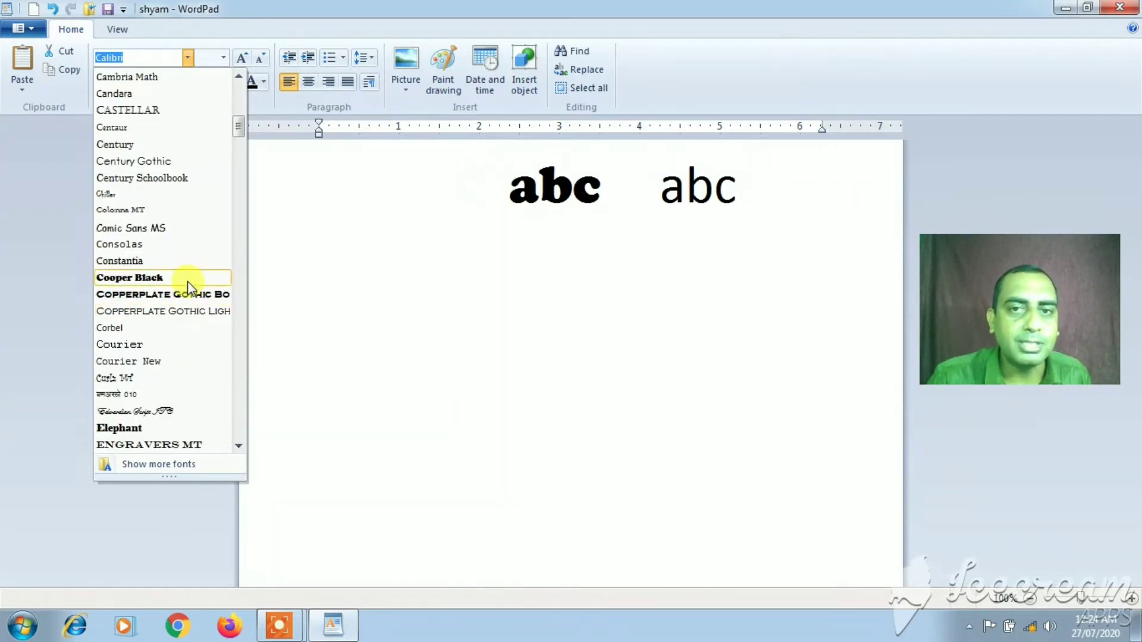
{"action": "left_click", "coordinate": [152, 411]}
Select the whole line with both "abc" texts and set its font to Courier
{"action": "left_click_drag", "start_coordinate": [686, 194], "coordinate": [313, 206]}
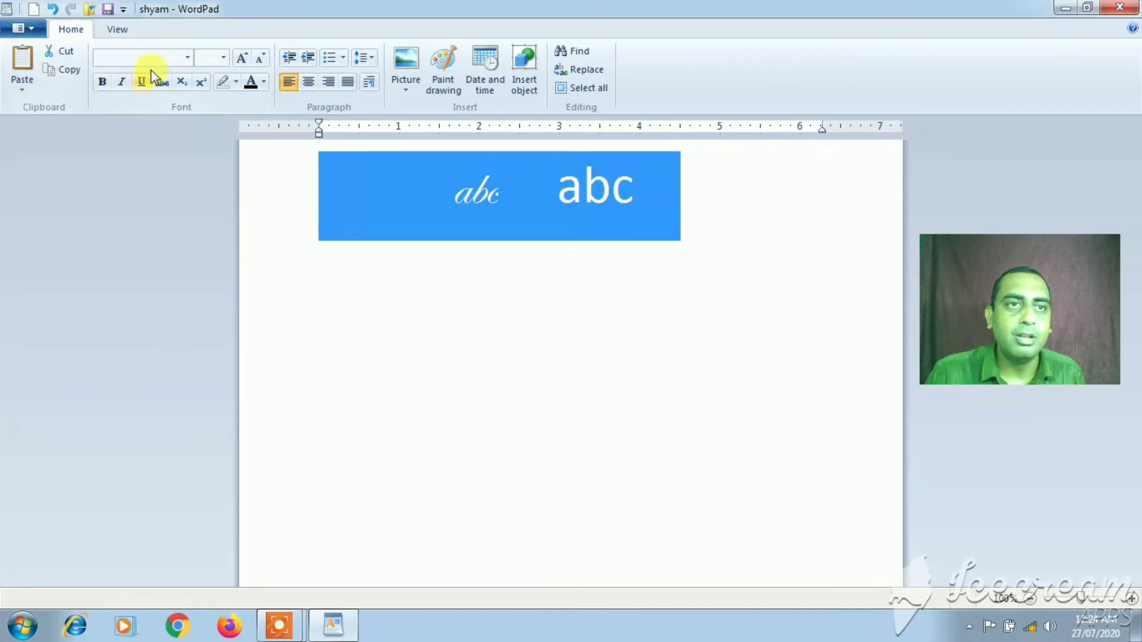
{"action": "left_click", "coordinate": [188, 59]}
{"action": "scroll", "coordinate": [166, 298], "scroll_direction": "down", "scroll_amount": 10}
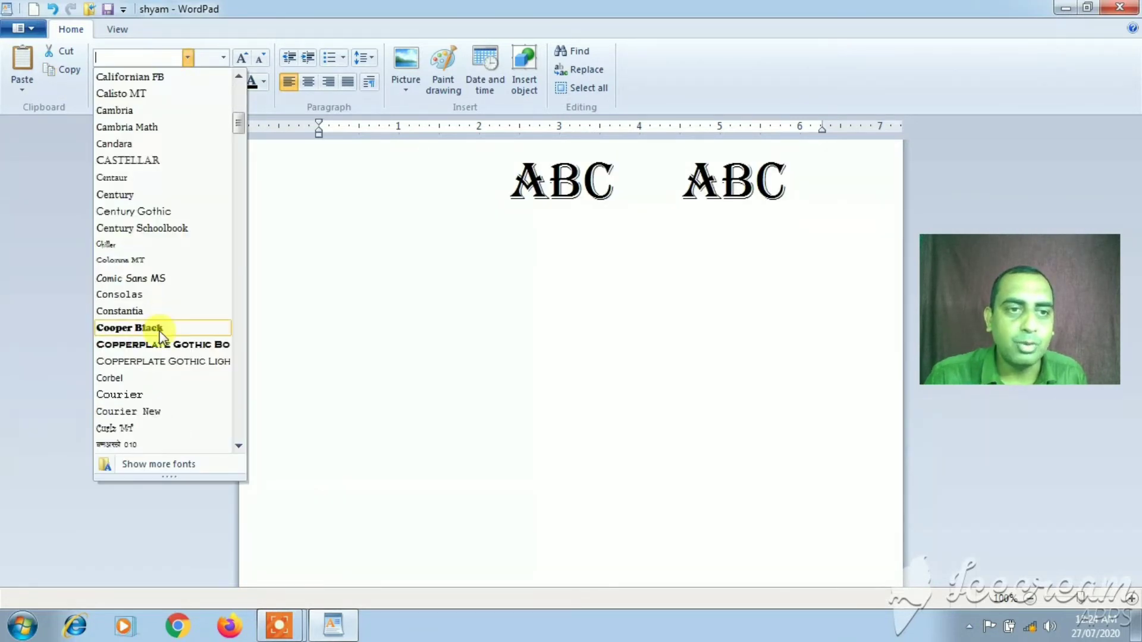
{"action": "left_click", "coordinate": [135, 397]}
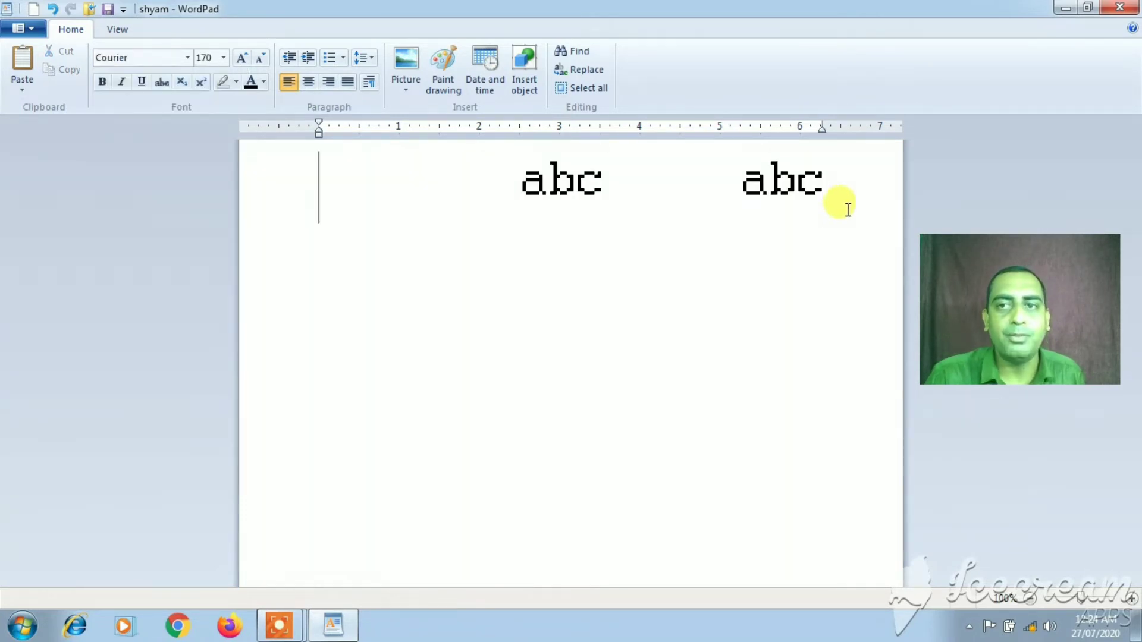
Select the whole line again and change its font to the Hindi font Kruti Dev 090
{"action": "left_click_drag", "start_coordinate": [841, 168], "coordinate": [379, 176]}
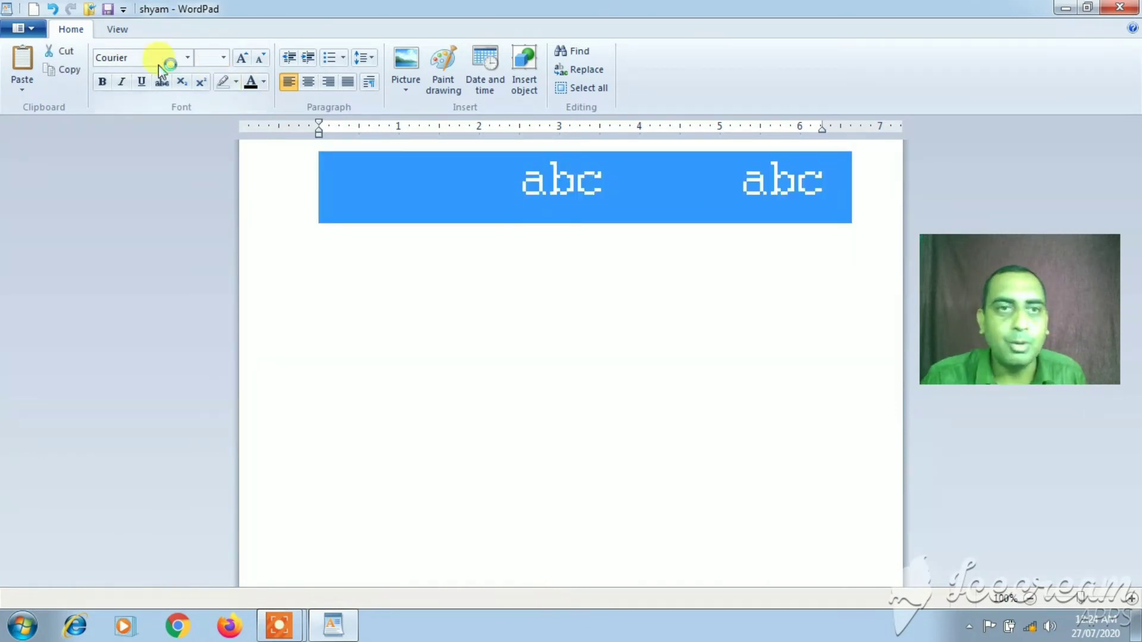
{"action": "left_click", "coordinate": [187, 57]}
{"action": "scroll", "coordinate": [184, 326], "scroll_direction": "down", "scroll_amount": 6}
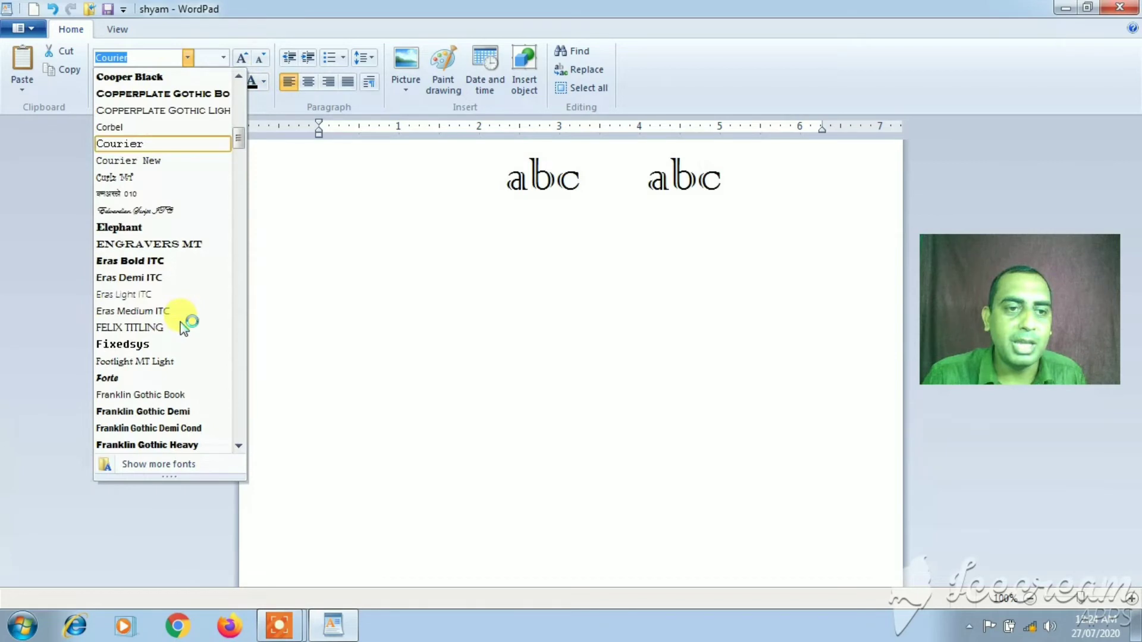
{"action": "scroll", "coordinate": [184, 321], "scroll_direction": "down", "scroll_amount": 13}
{"action": "scroll", "coordinate": [193, 308], "scroll_direction": "down", "scroll_amount": 5}
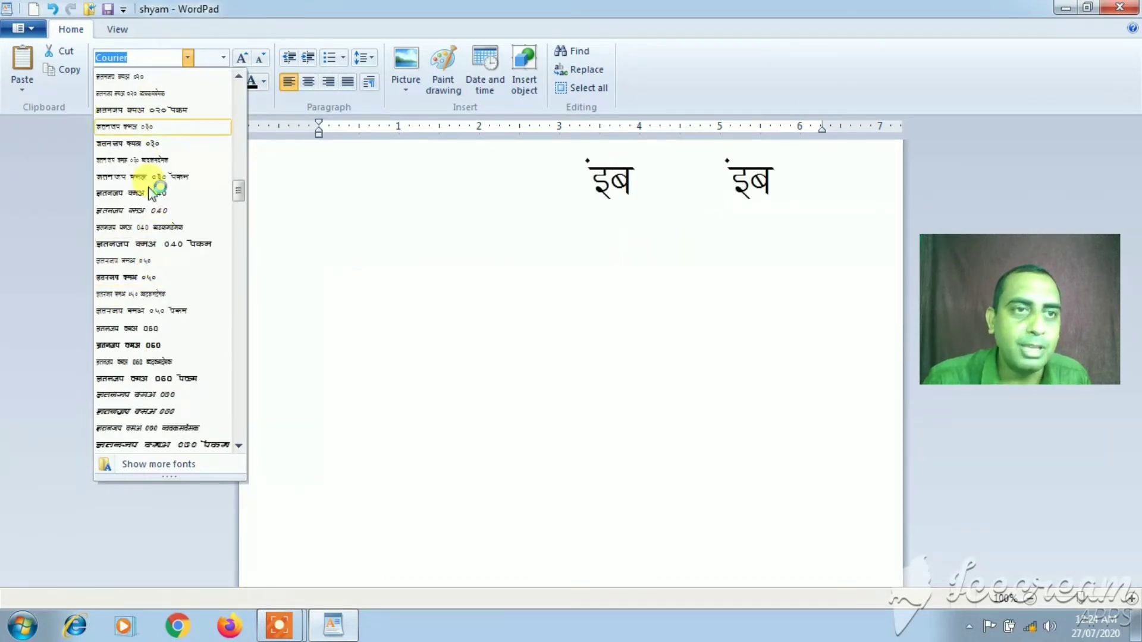
{"action": "scroll", "coordinate": [145, 306], "scroll_direction": "down", "scroll_amount": 1}
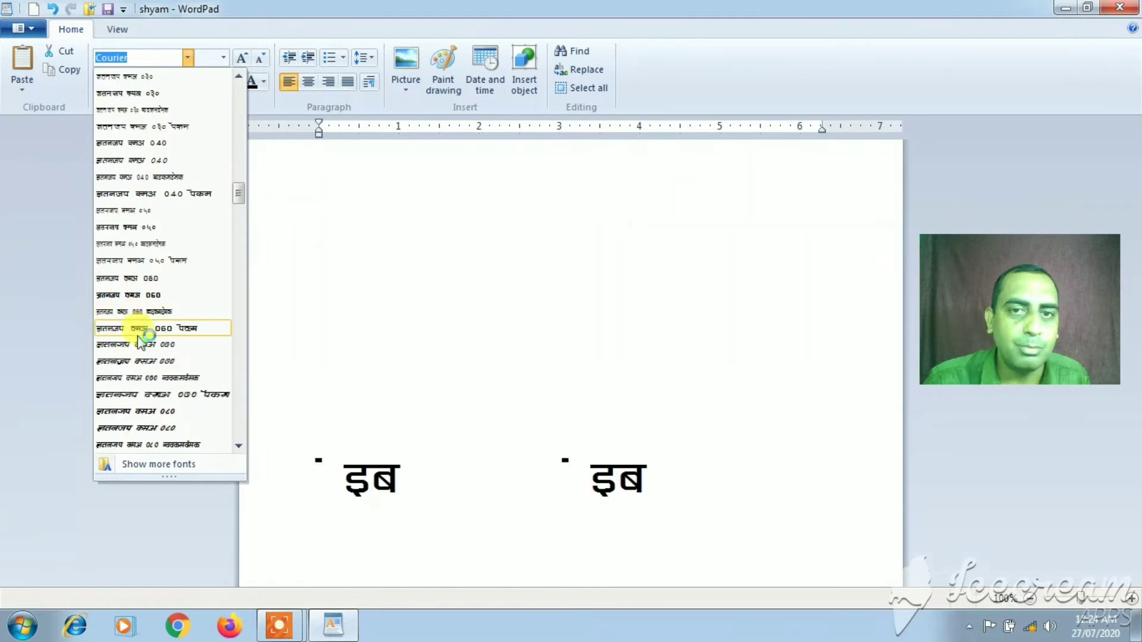
{"action": "scroll", "coordinate": [139, 345], "scroll_direction": "down", "scroll_amount": 2}
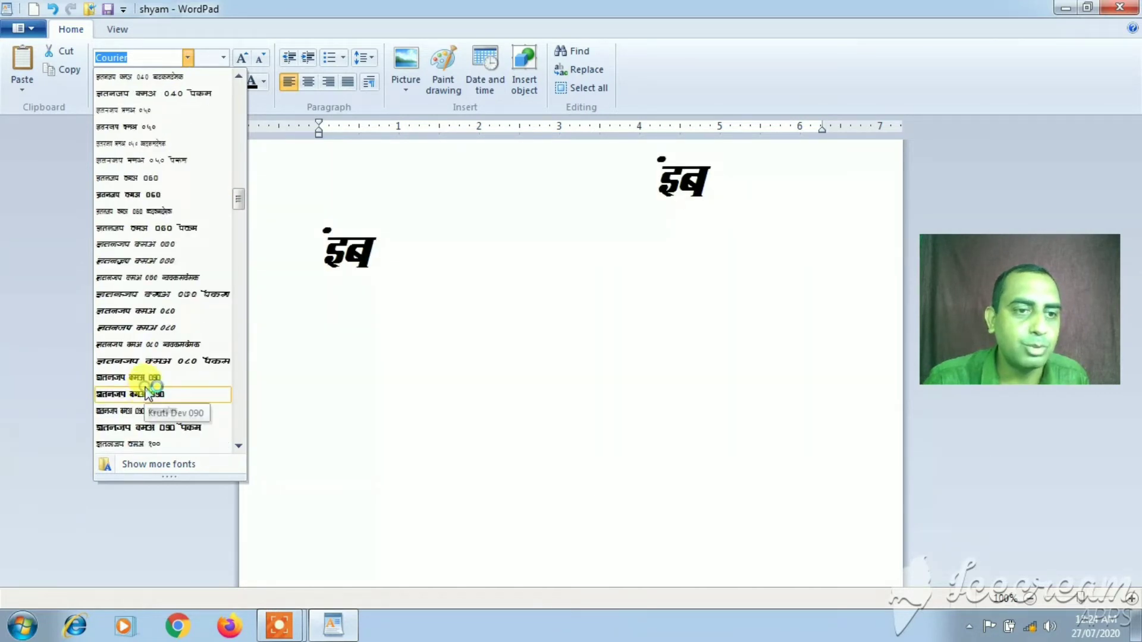
{"action": "left_click", "coordinate": [148, 393]}
Append the characters "ffgjhfgkjlk;kj" directly after the word on the second line
{"action": "left_click", "coordinate": [378, 248]}
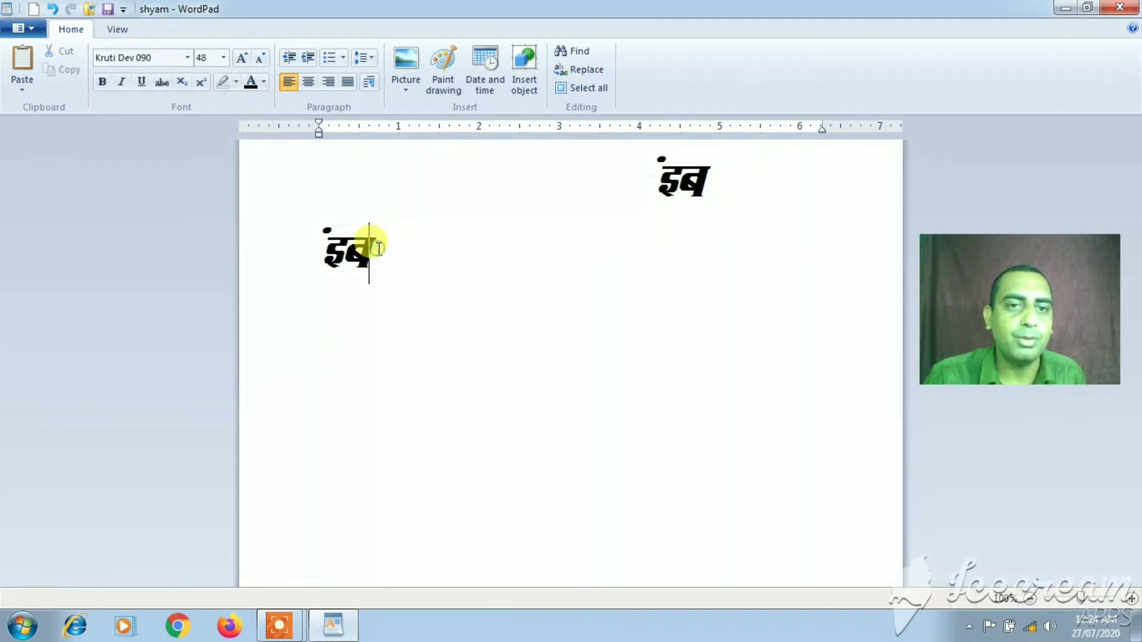
{"action": "type", "text": "ffgjhfgkjlk"}
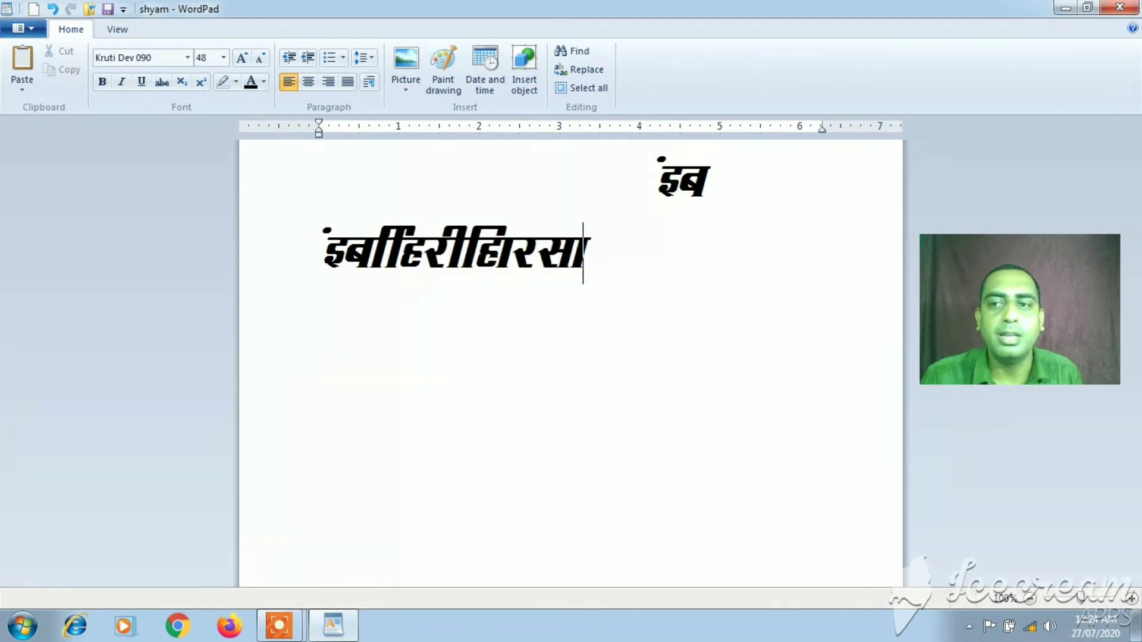
{"action": "type", "text": ";kj"}
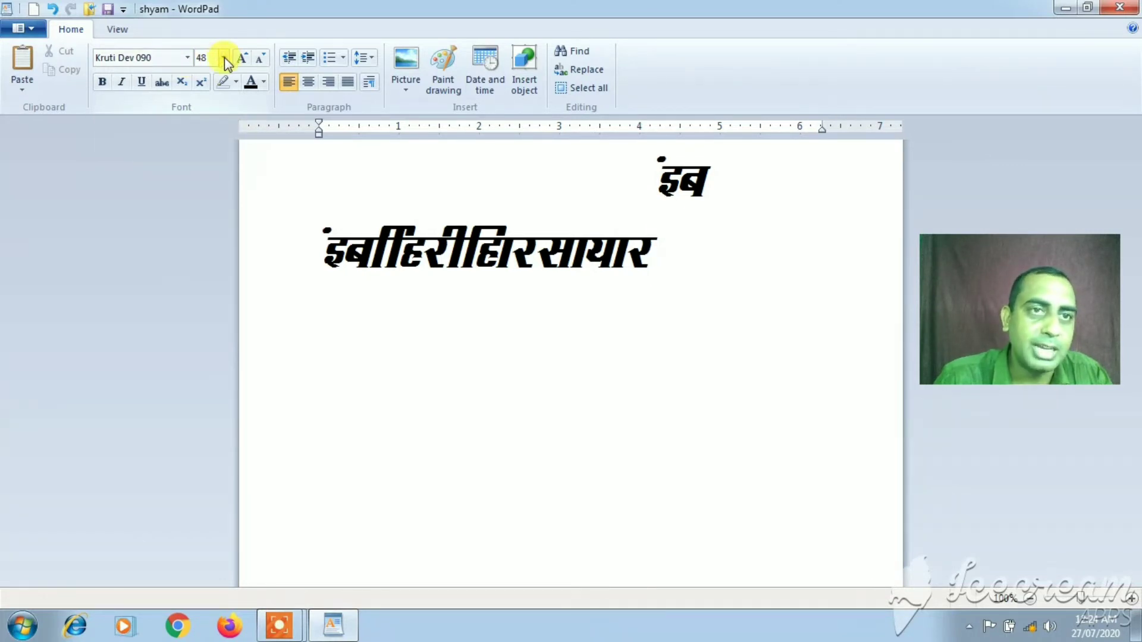
Select the text on the second line and set its font size to 26
{"action": "left_click_drag", "start_coordinate": [739, 250], "coordinate": [306, 224]}
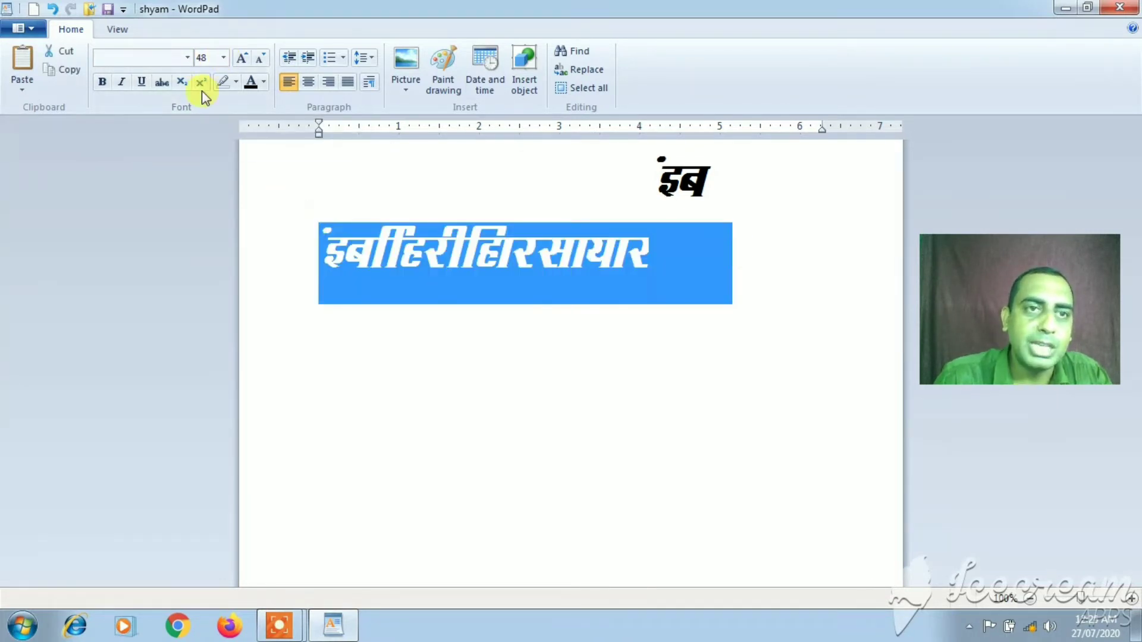
{"action": "left_click", "coordinate": [223, 58]}
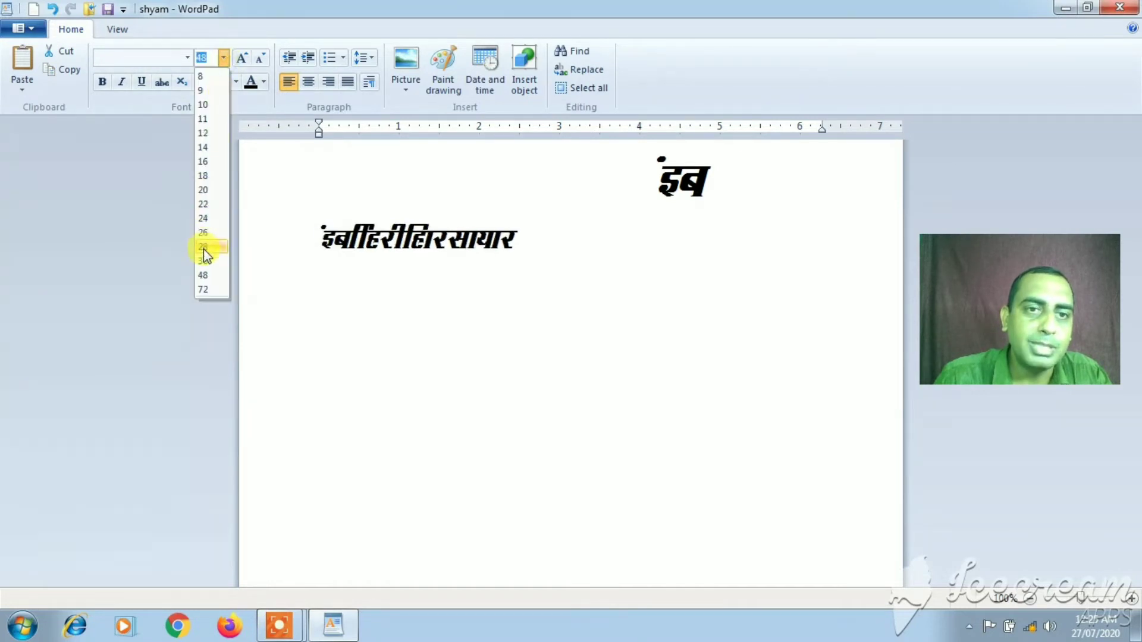
{"action": "left_click", "coordinate": [208, 234]}
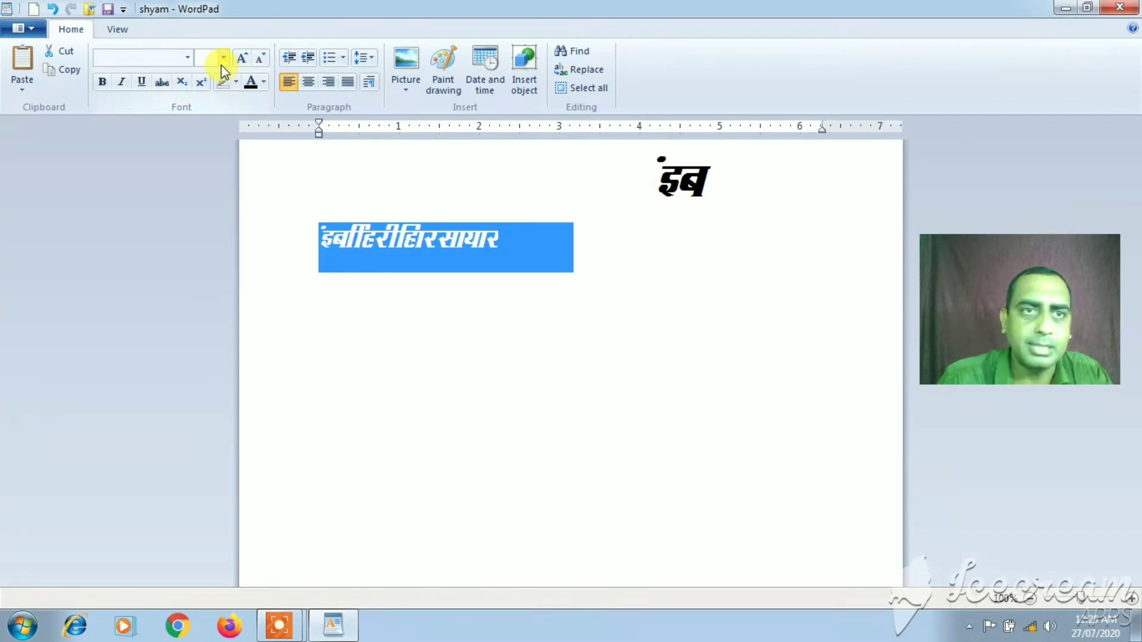
Grow the selected second-line text by several size steps, shrink it back, and enlarge it again by two steps
{"action": "left_click", "coordinate": [244, 61]}
{"action": "left_click", "coordinate": [244, 60]}
{"action": "left_click", "coordinate": [244, 60]}
{"action": "left_click", "coordinate": [244, 61]}
{"action": "left_click", "coordinate": [244, 61]}
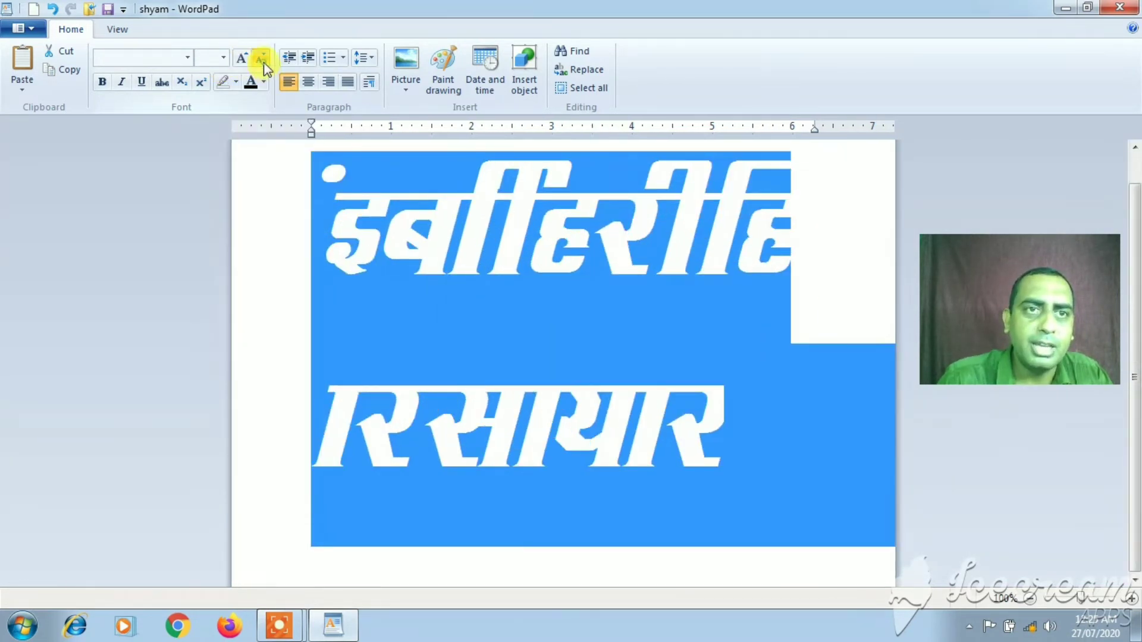
{"action": "left_click", "coordinate": [263, 63]}
{"action": "left_click", "coordinate": [263, 62]}
{"action": "left_click", "coordinate": [263, 63]}
{"action": "left_click", "coordinate": [263, 63]}
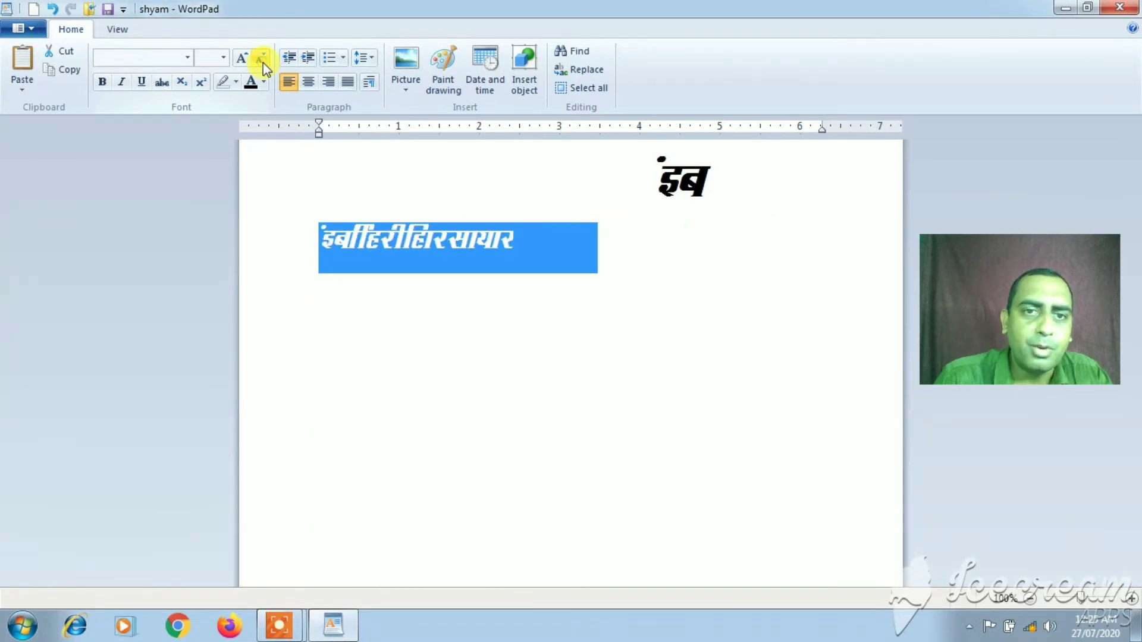
{"action": "left_click", "coordinate": [243, 60]}
{"action": "left_click", "coordinate": [244, 59]}
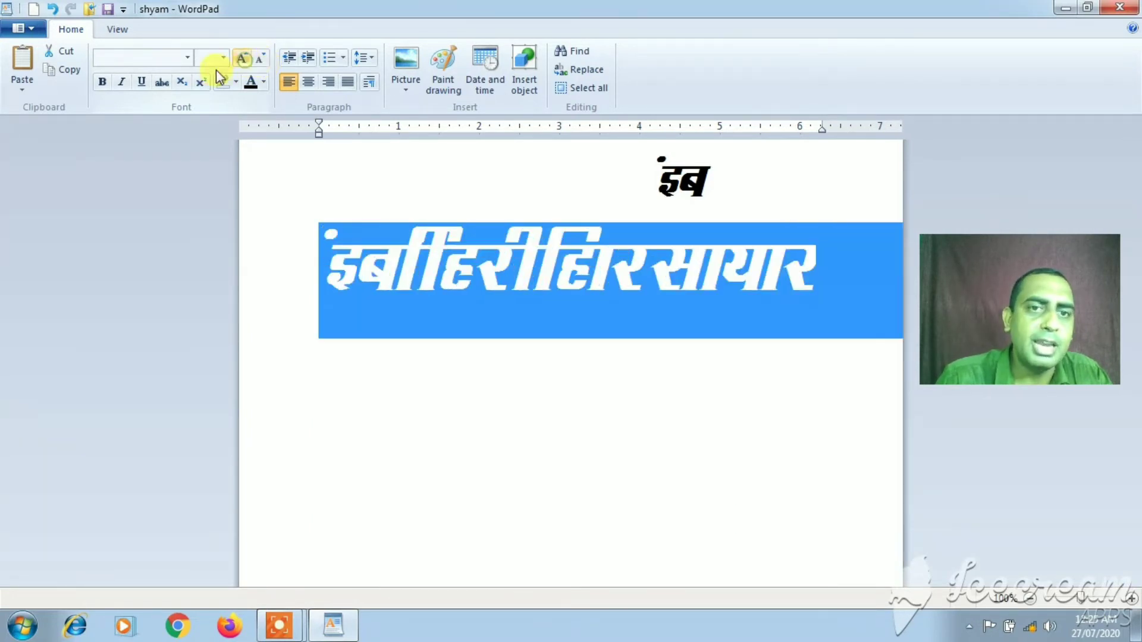
Apply bold to the selected second-line text, switch italic on and off repeatedly, and remove both styles again
{"action": "left_click", "coordinate": [103, 88]}
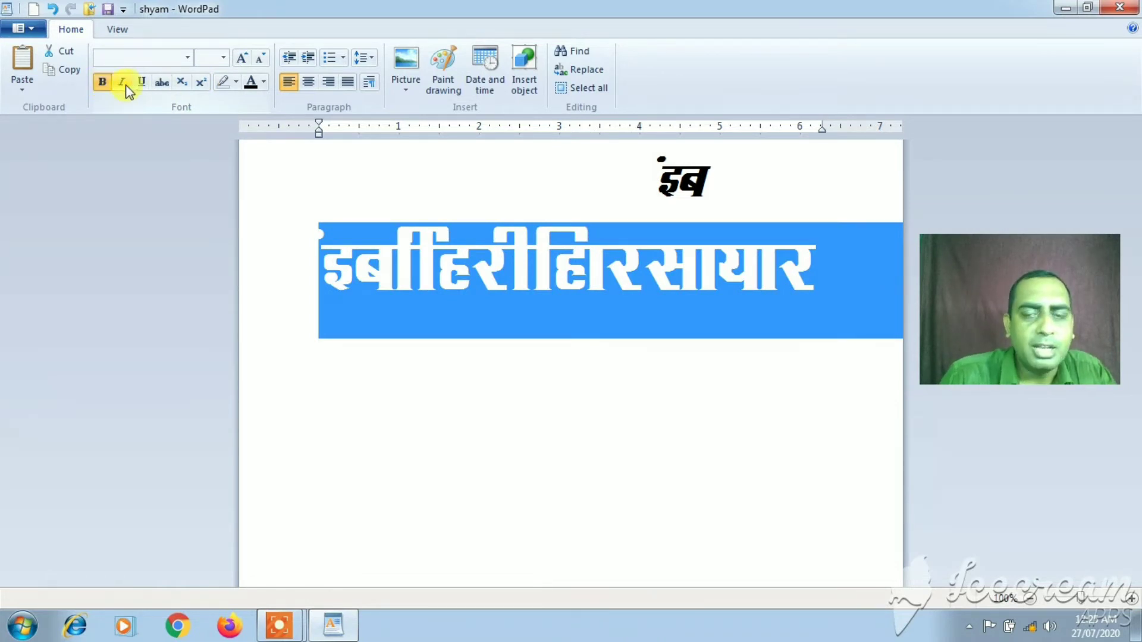
{"action": "left_click", "coordinate": [125, 86]}
{"action": "left_click", "coordinate": [125, 86]}
{"action": "left_click", "coordinate": [126, 86]}
{"action": "left_click", "coordinate": [126, 85]}
{"action": "left_click", "coordinate": [124, 84]}
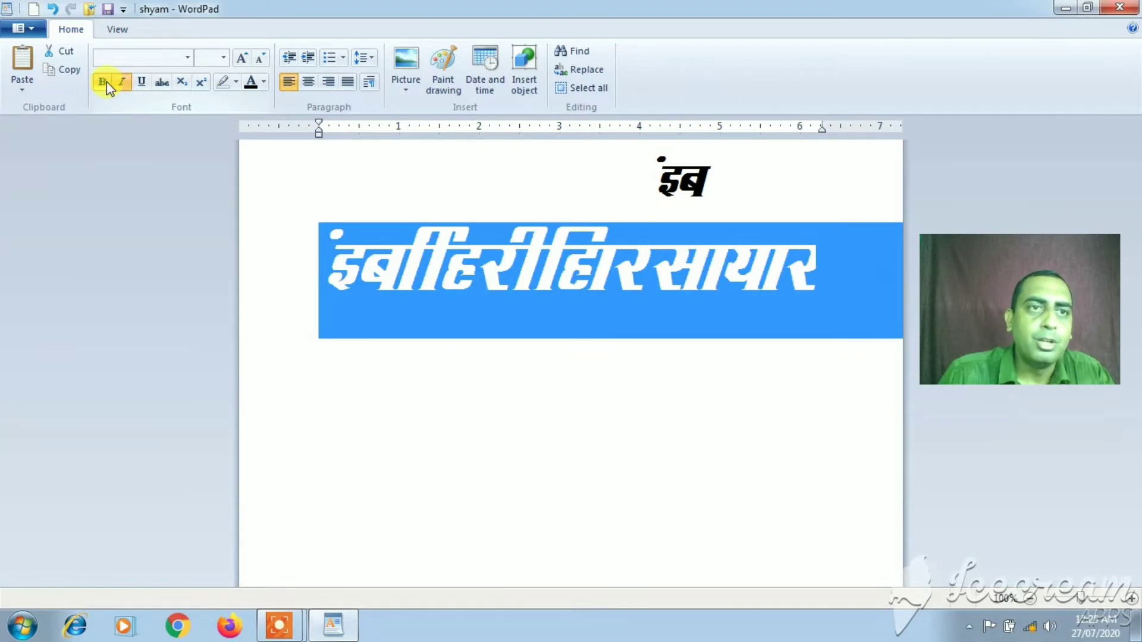
{"action": "left_click", "coordinate": [104, 83]}
{"action": "left_click", "coordinate": [123, 87]}
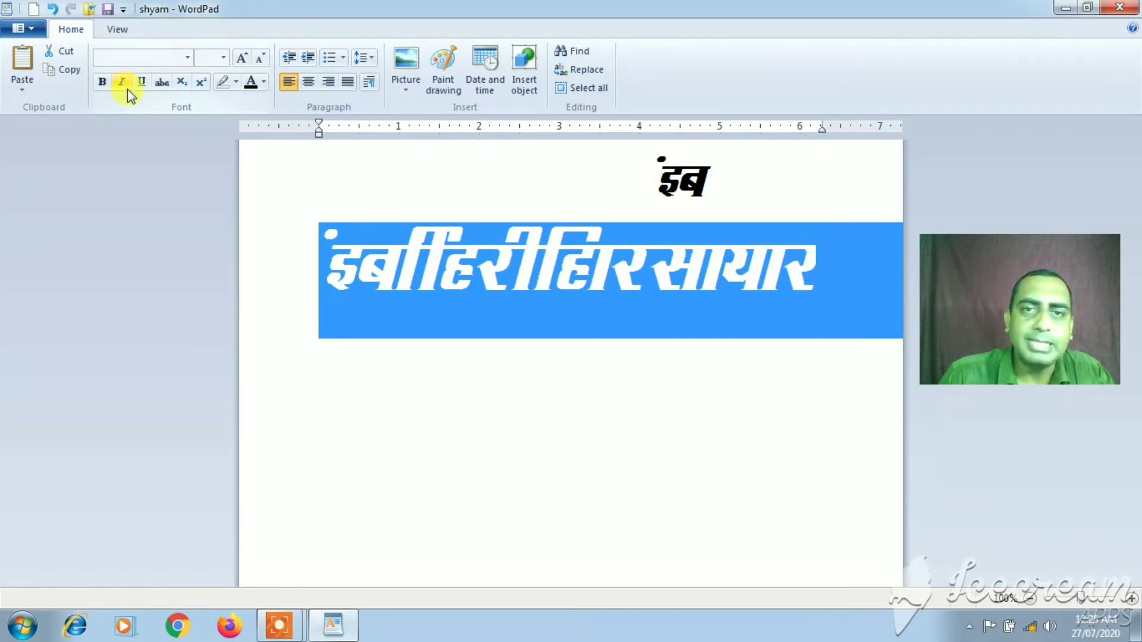
Switch underline on and off twice for the selected second-line text, and try strikethrough on it
{"action": "left_click", "coordinate": [141, 83]}
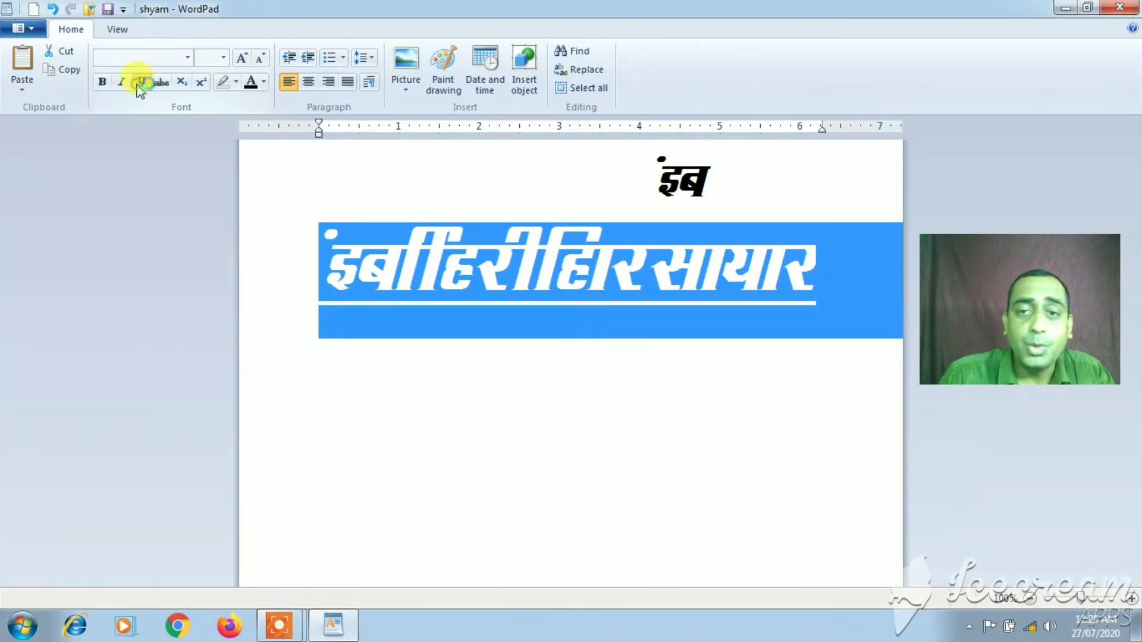
{"action": "left_click", "coordinate": [140, 83]}
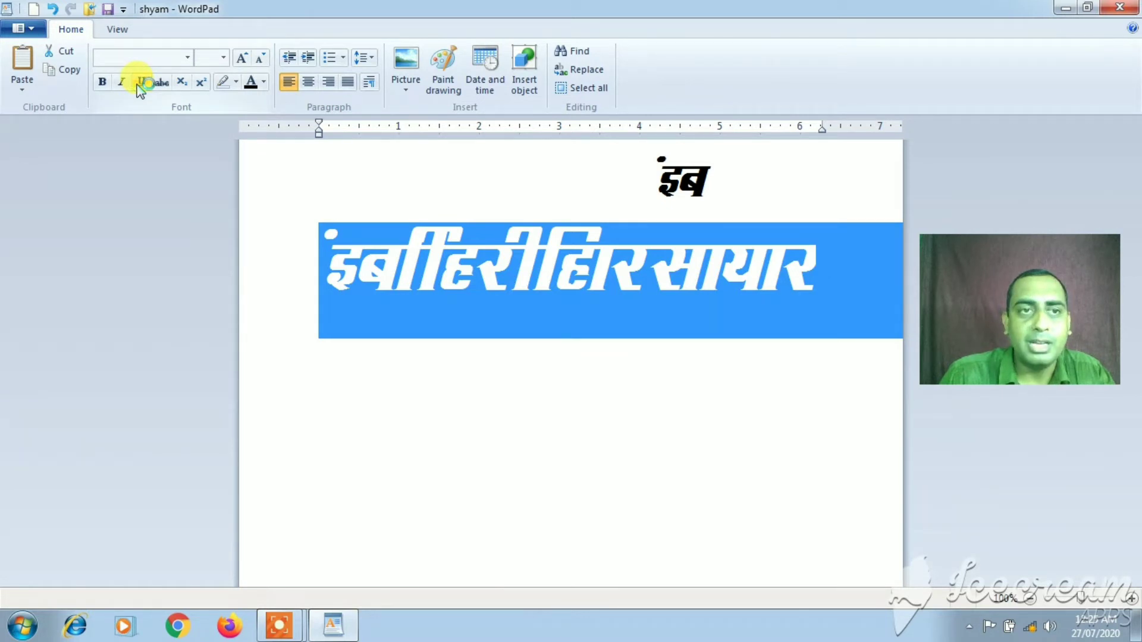
{"action": "left_click", "coordinate": [141, 87]}
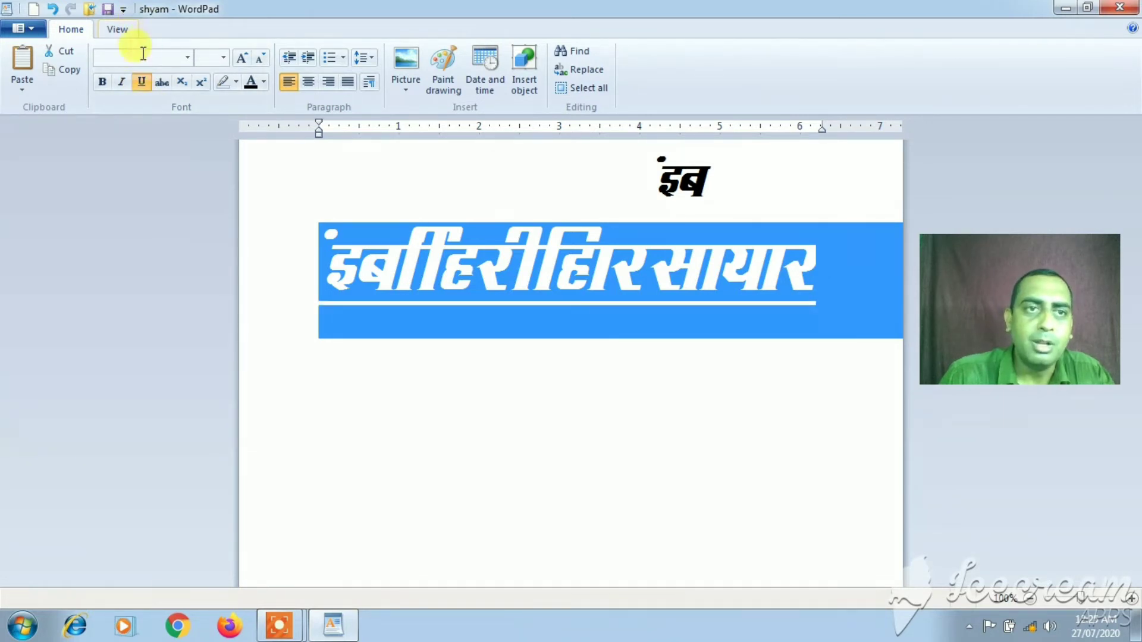
{"action": "left_click", "coordinate": [143, 84]}
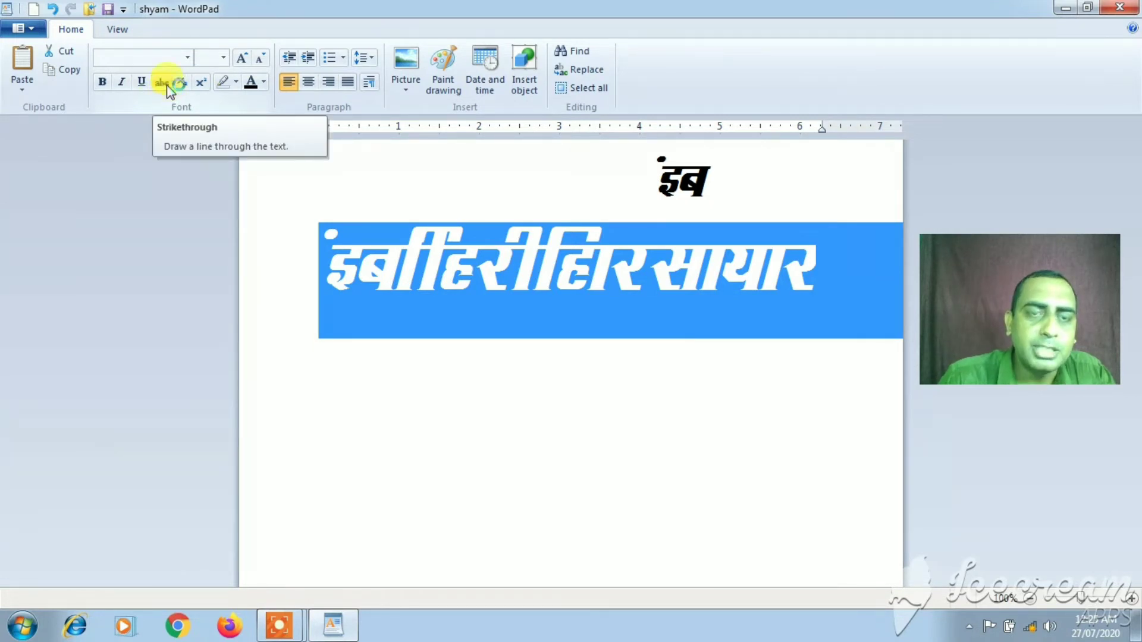
{"action": "left_click", "coordinate": [168, 87]}
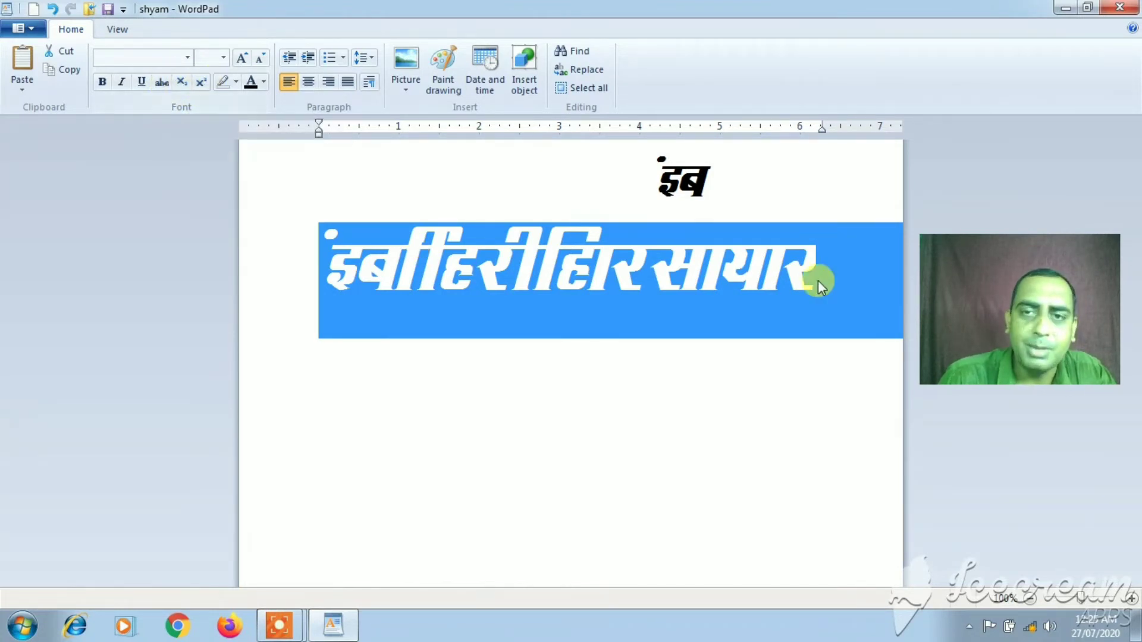
Select all the text in the document and delete it
{"action": "key", "text": "ctrl+a"}
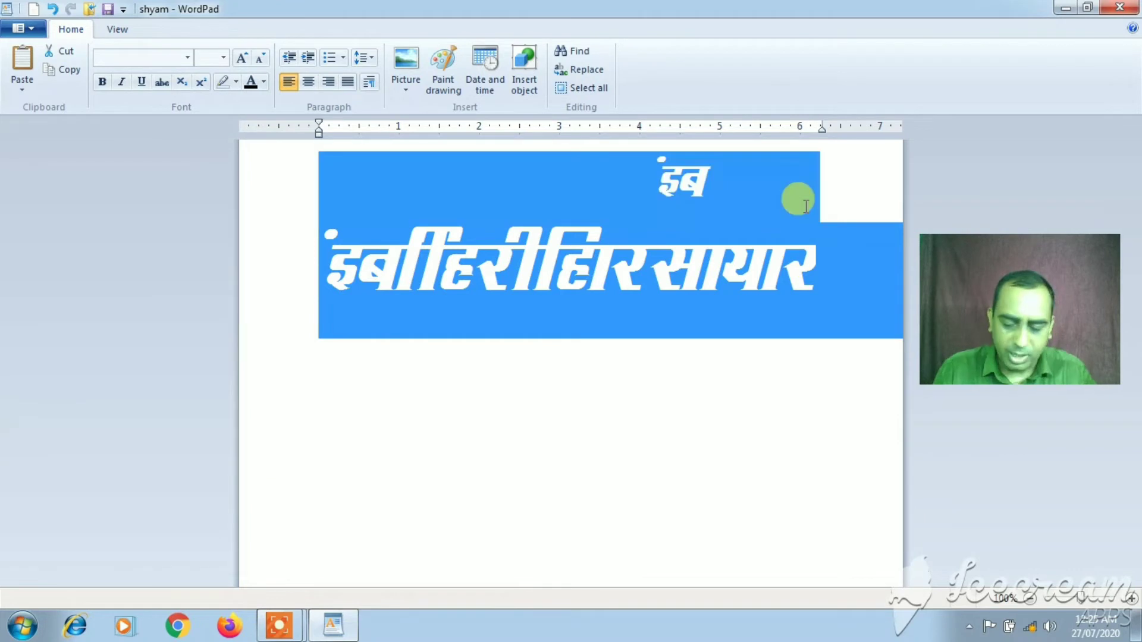
{"action": "key", "text": "Delete"}
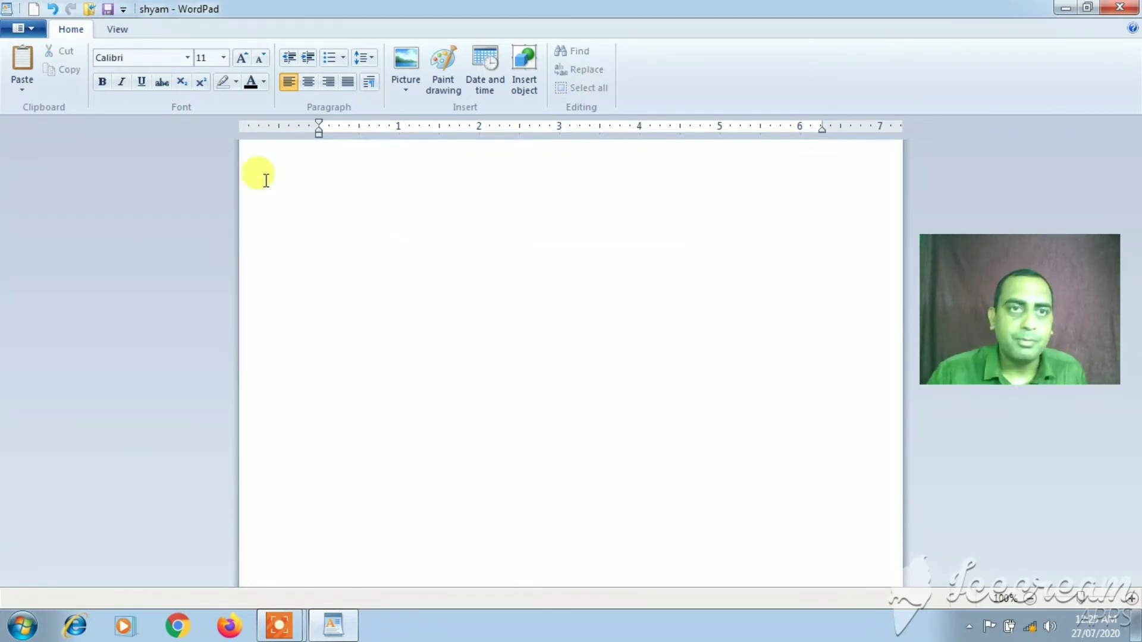
Set the font size to 28 for new text in the empty document
{"action": "scroll", "coordinate": [411, 241], "scroll_direction": "up", "scroll_amount": 2}
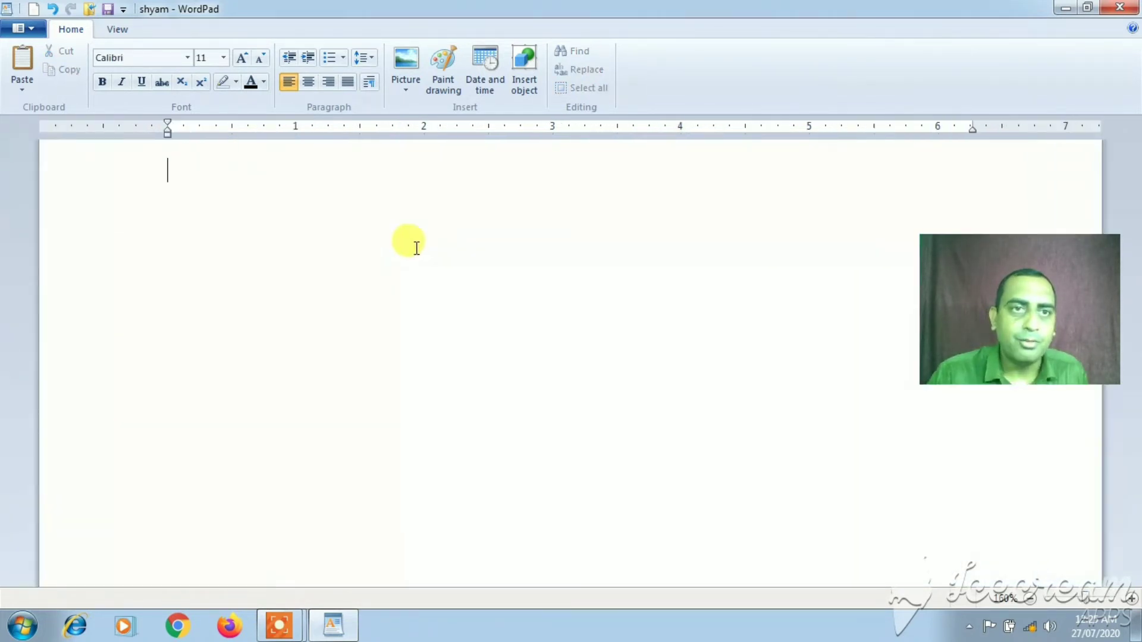
{"action": "left_click", "coordinate": [225, 58]}
{"action": "right_click", "coordinate": [204, 233]}
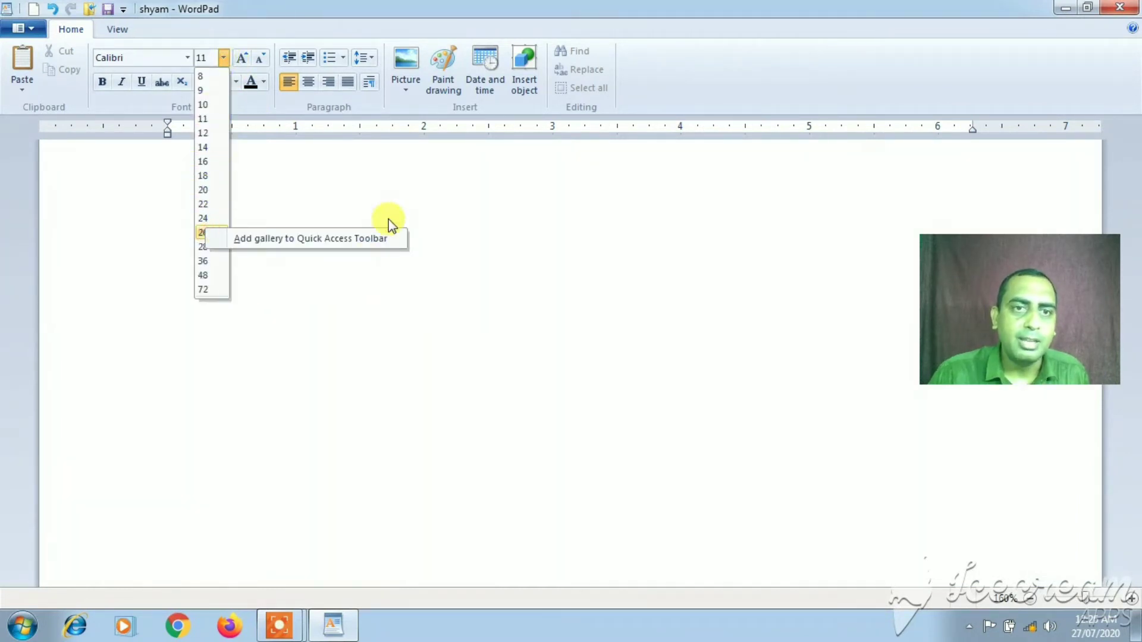
{"action": "left_click", "coordinate": [205, 248]}
{"action": "left_click", "coordinate": [205, 247]}
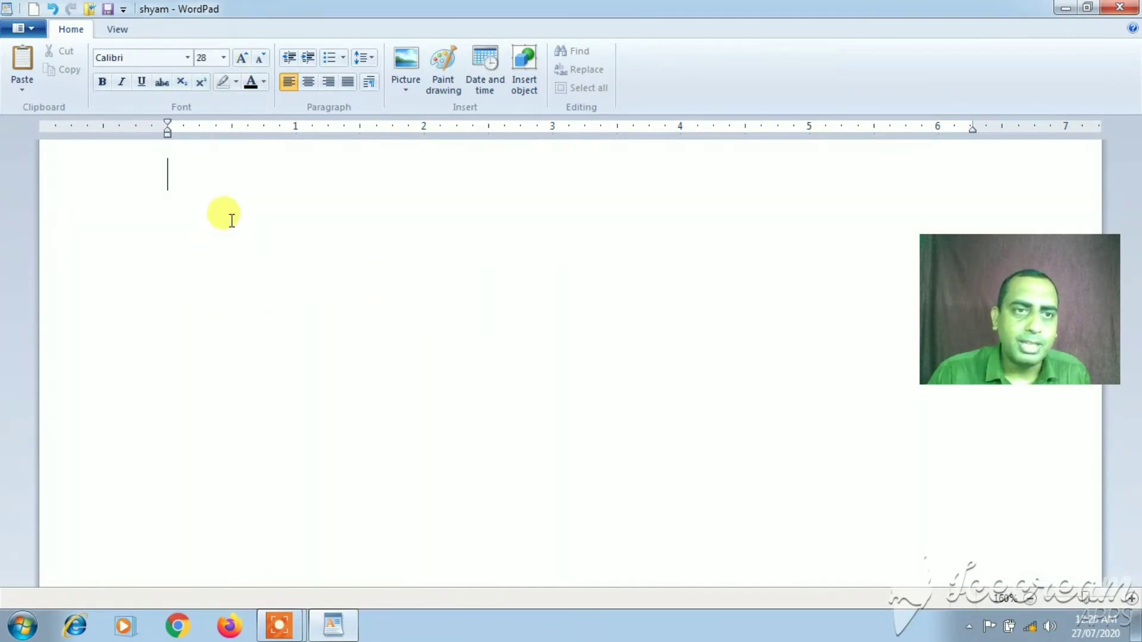
Enter the text "H2O 103" on the first line, using a capital H and O
{"action": "left_click", "coordinate": [259, 189]}
{"action": "type", "text": "h2"}
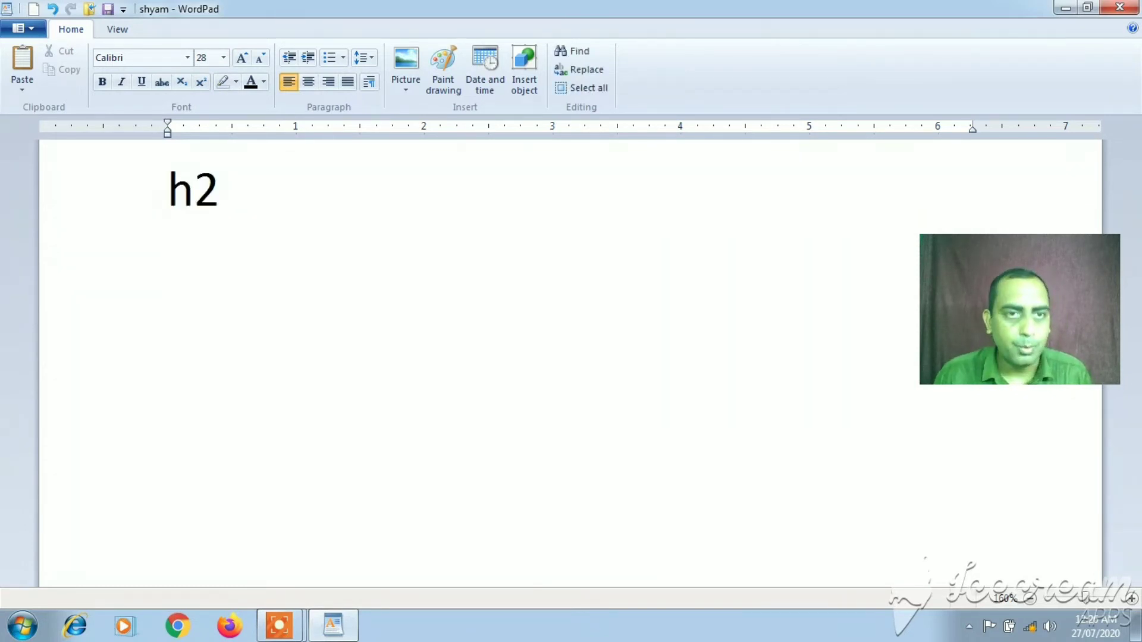
{"action": "key", "text": "BackSpace"}
{"action": "key", "text": "BackSpace"}
{"action": "key", "text": "Caps_Lock"}
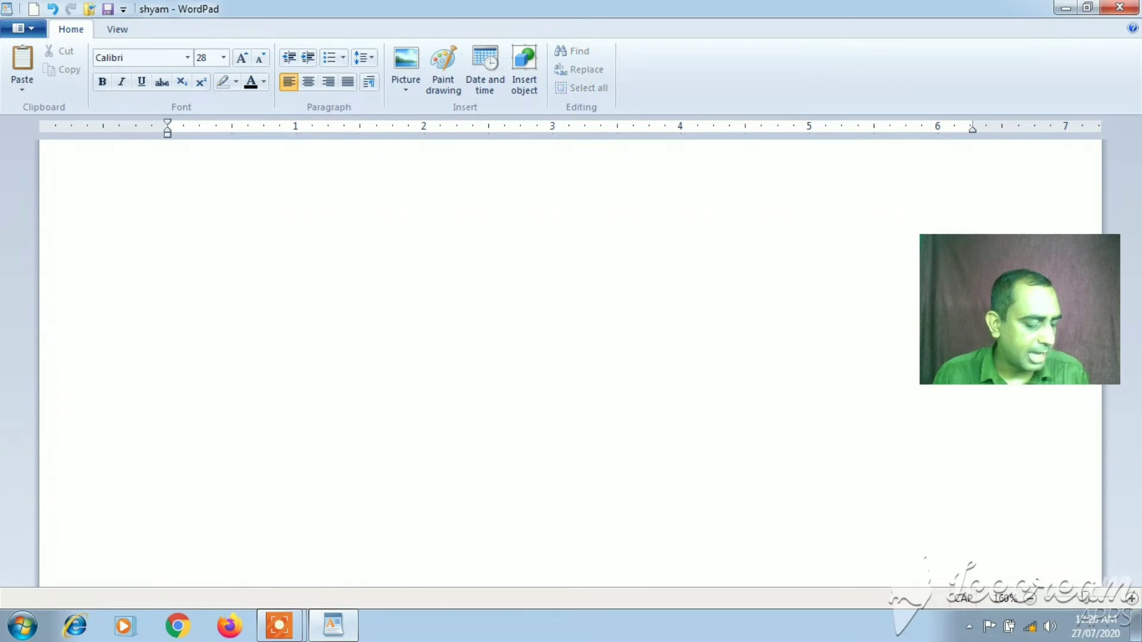
{"action": "type", "text": "H2"}
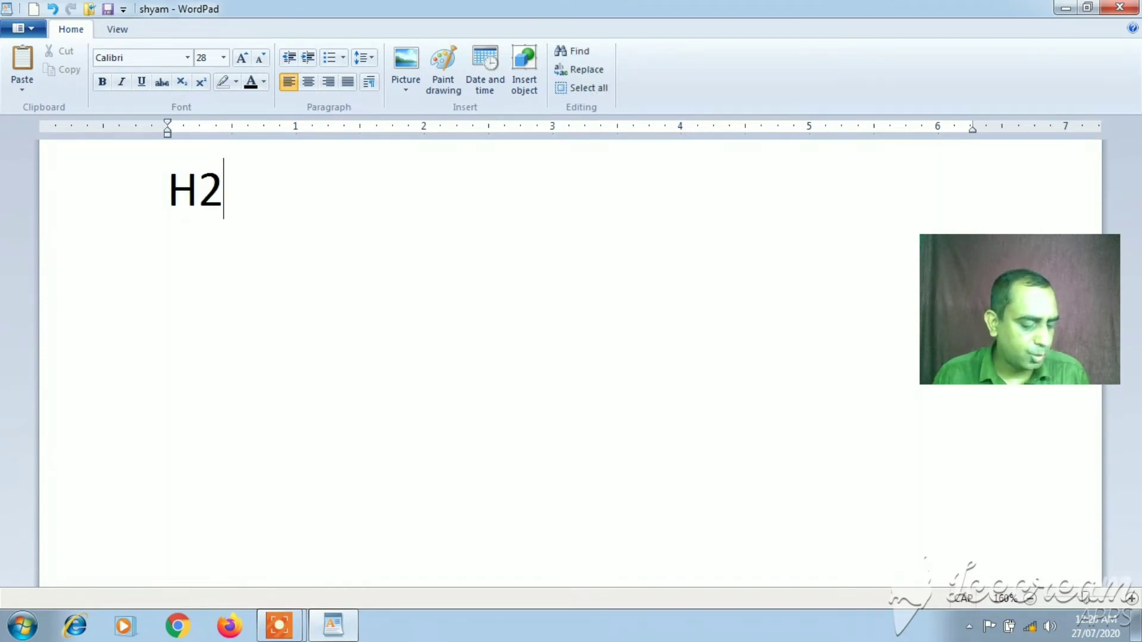
{"action": "type", "text": "O 103"}
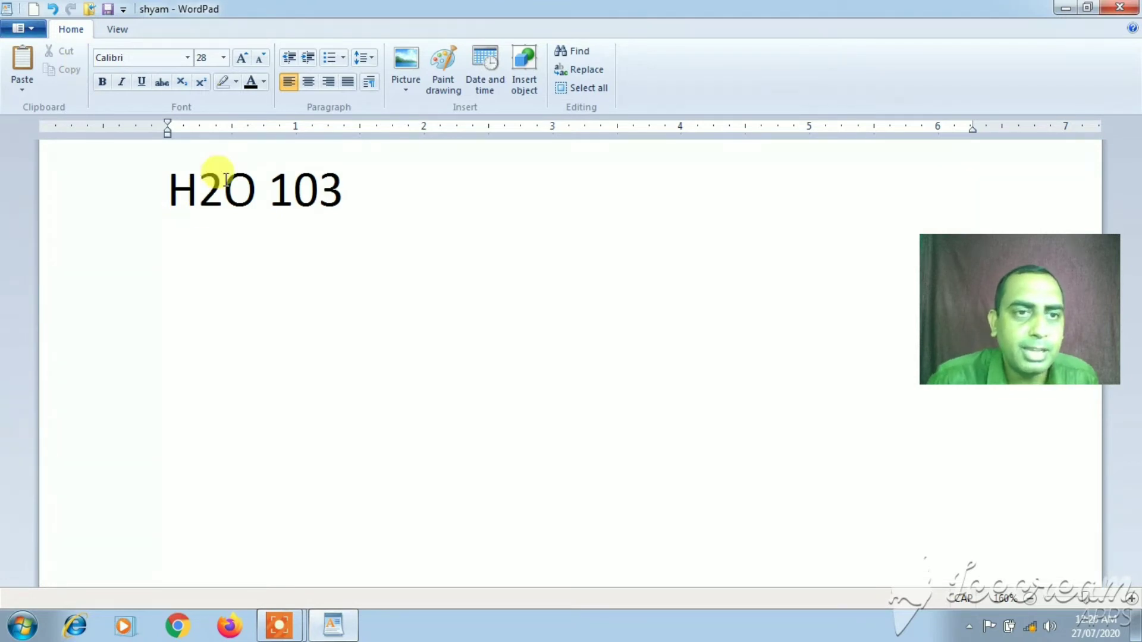
Format the 2 in "H2O" as subscript
{"action": "mouse_move", "coordinate": [227, 180]}
{"action": "left_mouse_down"}
{"action": "mouse_move", "coordinate": [203, 185]}
{"action": "mouse_move", "coordinate": [224, 193]}
{"action": "left_mouse_up"}
{"action": "left_click", "coordinate": [203, 185]}
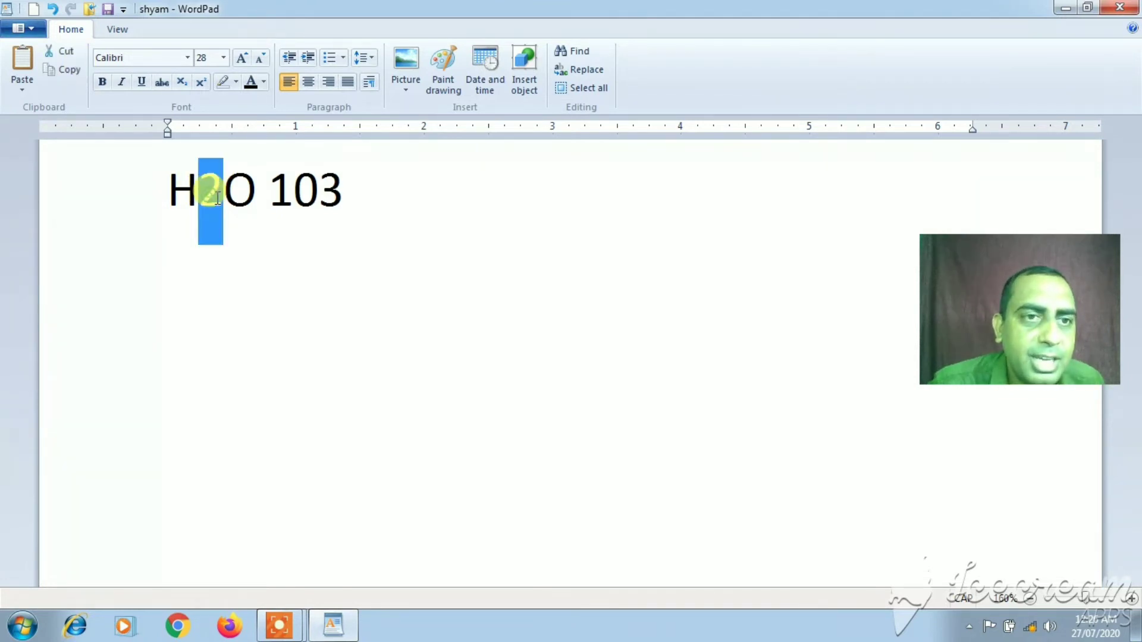
{"action": "left_click", "coordinate": [185, 88]}
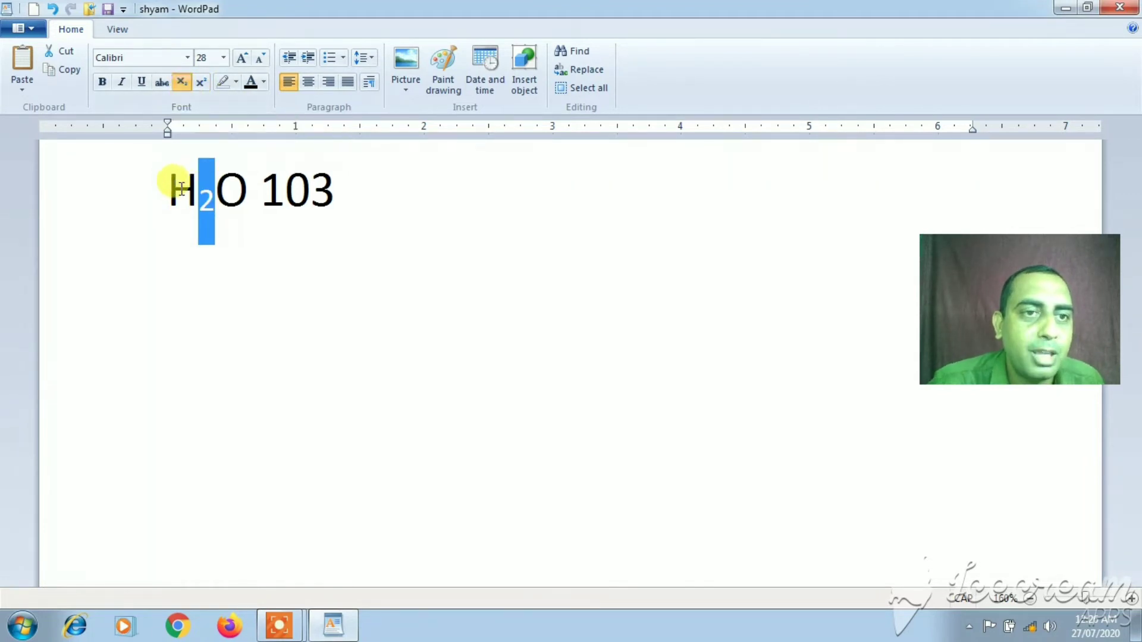
Format only the final 3 in "103" as superscript
{"action": "left_click", "coordinate": [335, 188]}
{"action": "double_click", "coordinate": [299, 181]}
{"action": "left_click", "coordinate": [333, 188]}
{"action": "double_click", "coordinate": [333, 188]}
{"action": "left_click", "coordinate": [319, 189]}
{"action": "double_click", "coordinate": [323, 199]}
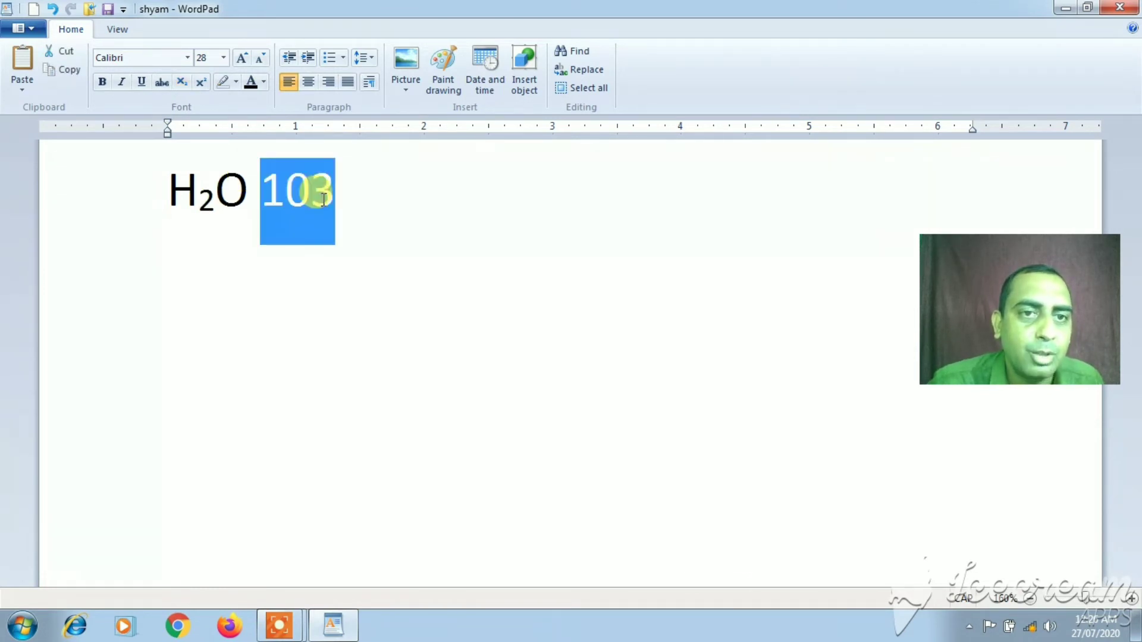
{"action": "left_click", "coordinate": [347, 176]}
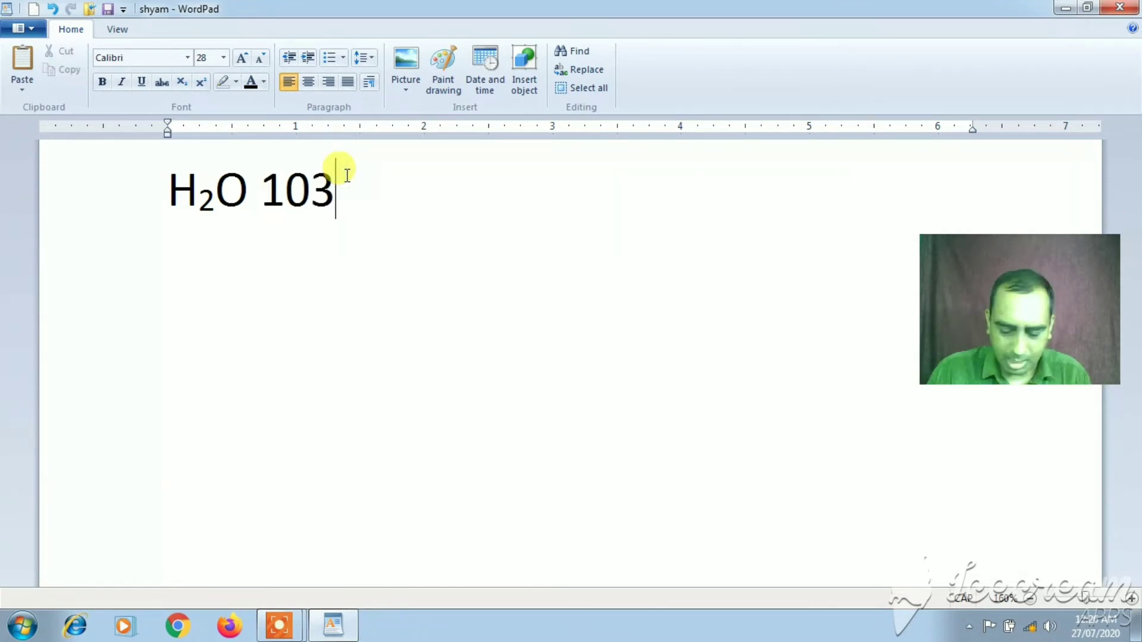
{"action": "left_click_drag", "start_coordinate": [347, 175], "coordinate": [311, 182]}
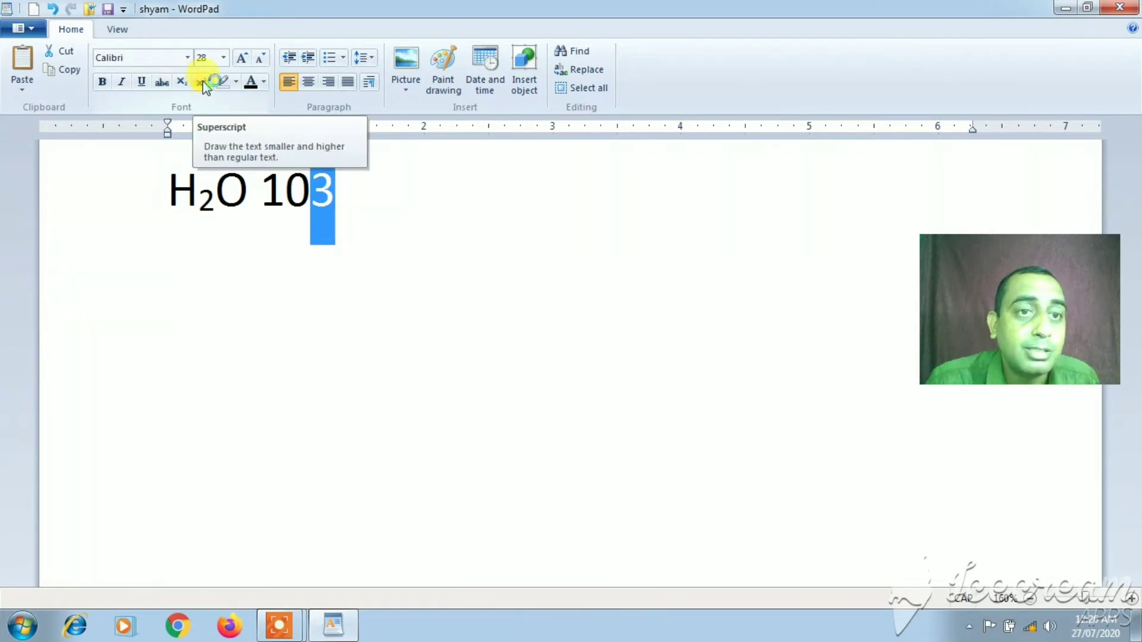
{"action": "left_click", "coordinate": [202, 82]}
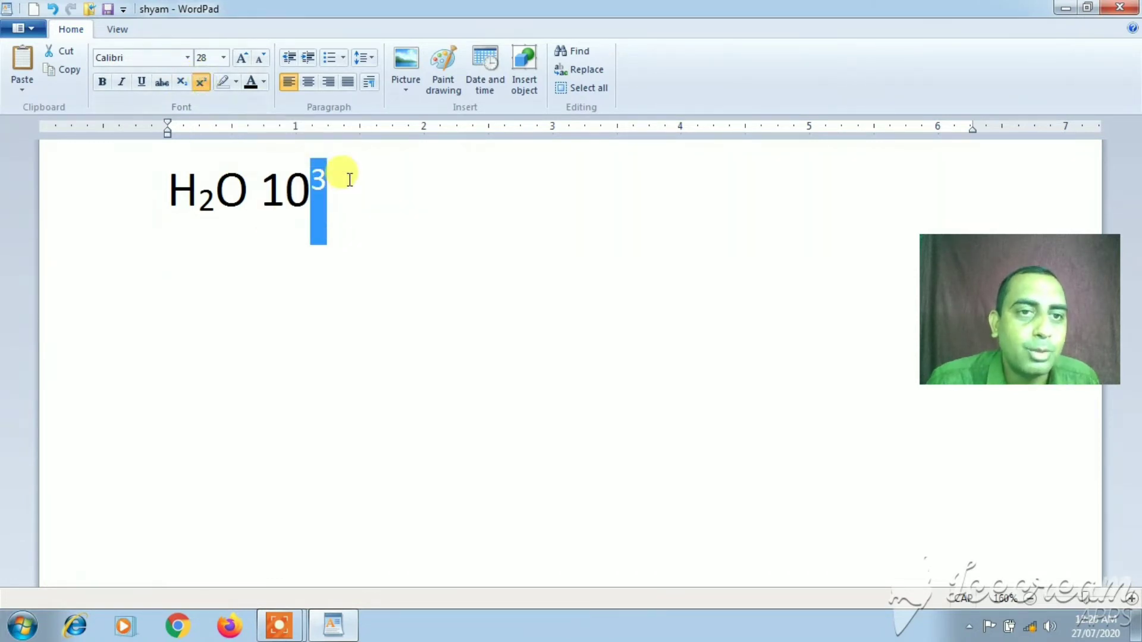
Select the whole formula line and preview the yellow text highlight colour on it
{"action": "left_click", "coordinate": [377, 186]}
{"action": "left_click_drag", "start_coordinate": [376, 186], "coordinate": [191, 191]}
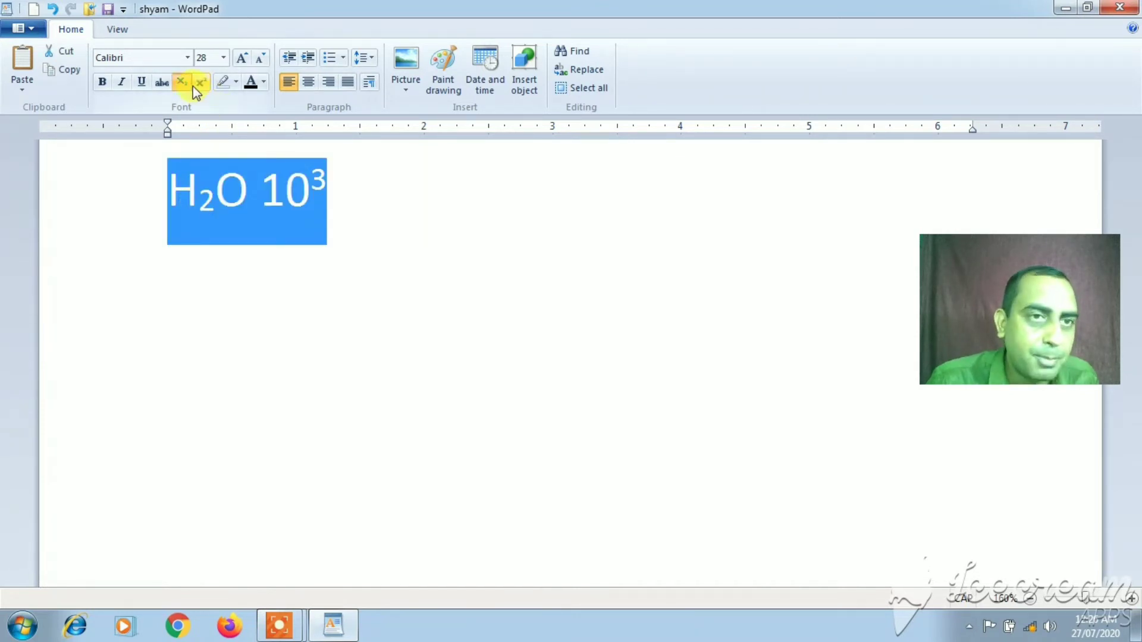
{"action": "left_click", "coordinate": [232, 86]}
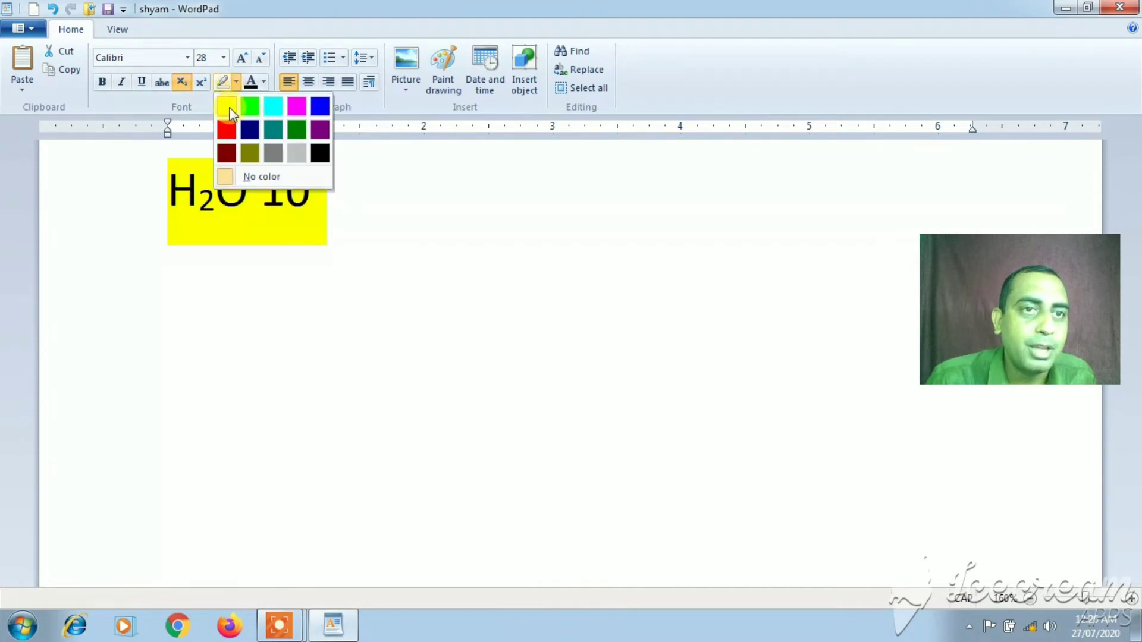
{"action": "left_click", "coordinate": [430, 186]}
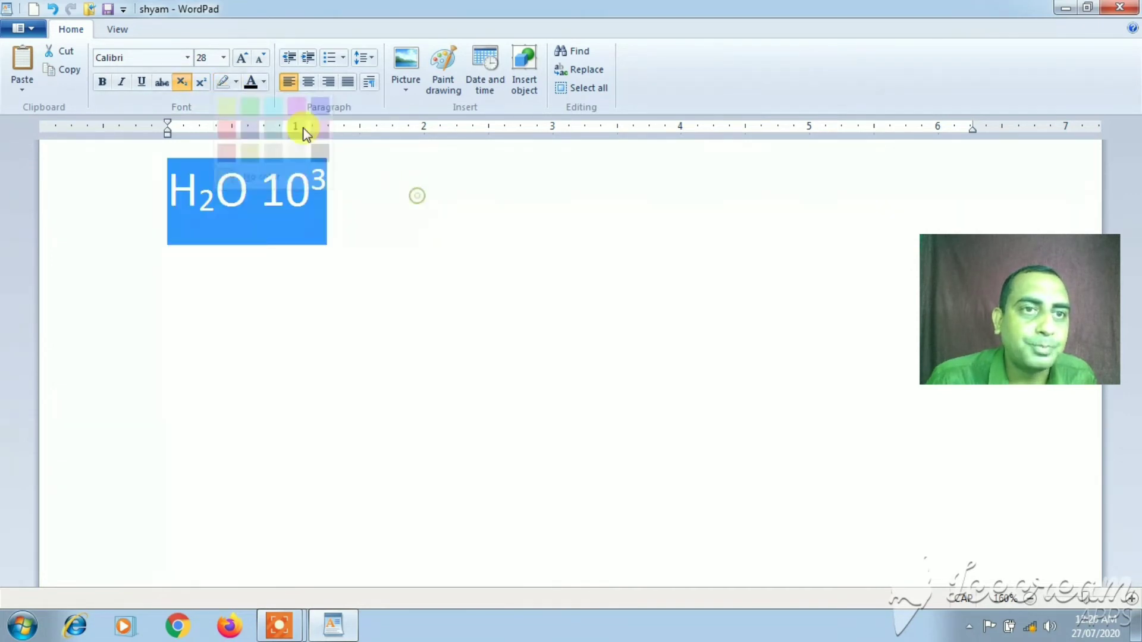
{"action": "left_click", "coordinate": [238, 83]}
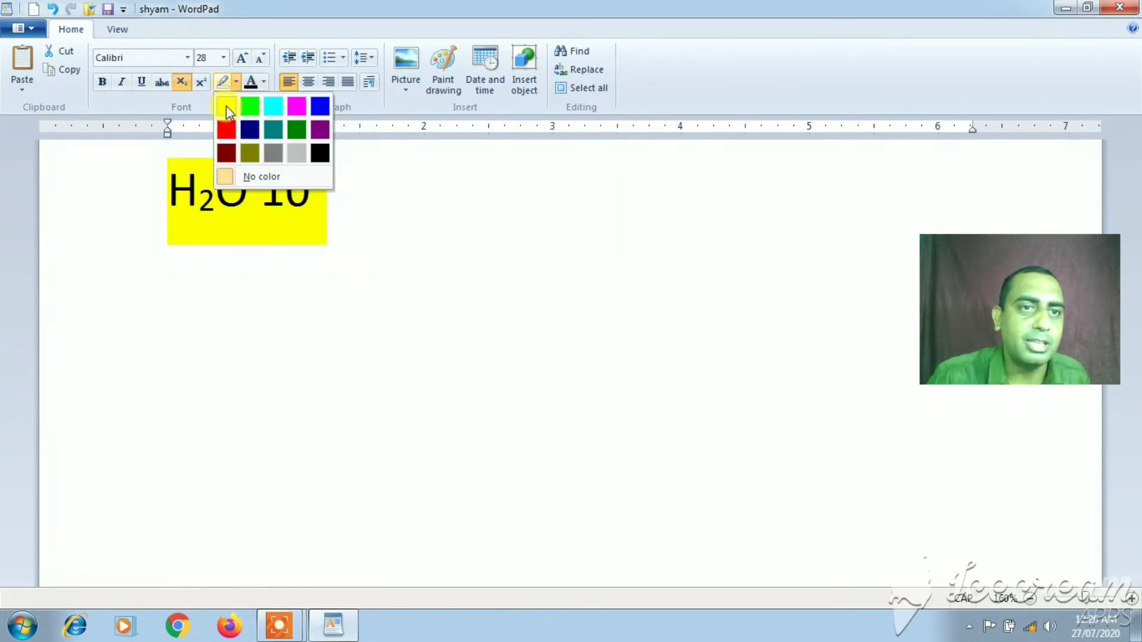
Change the font colour of the whole formula line to red and deselect the text
{"action": "left_click", "coordinate": [265, 84]}
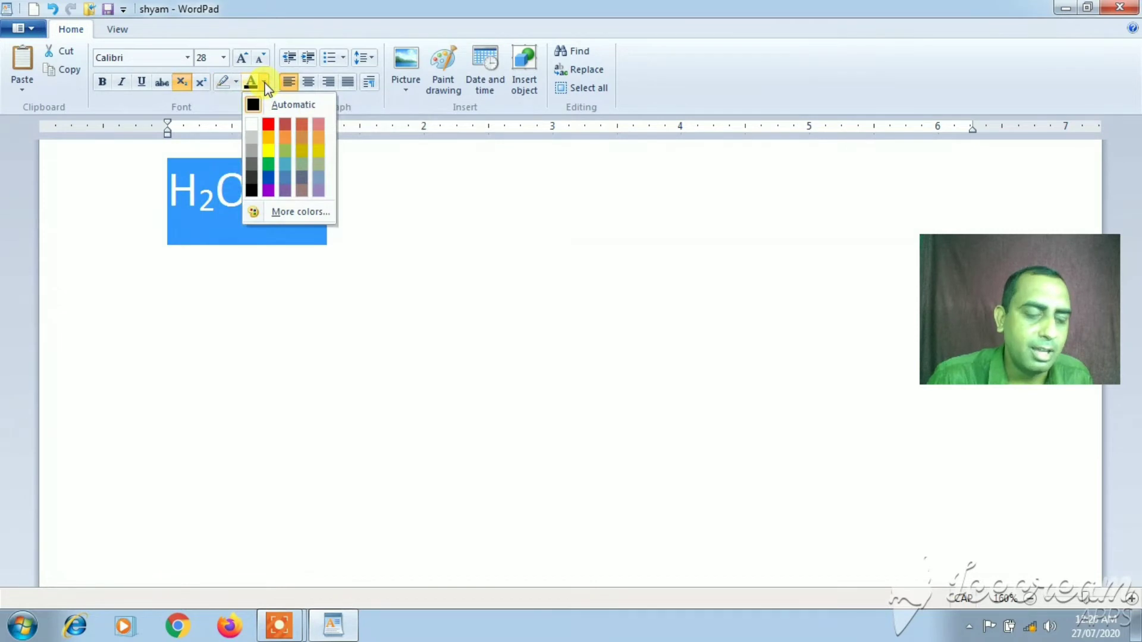
{"action": "left_click", "coordinate": [269, 127]}
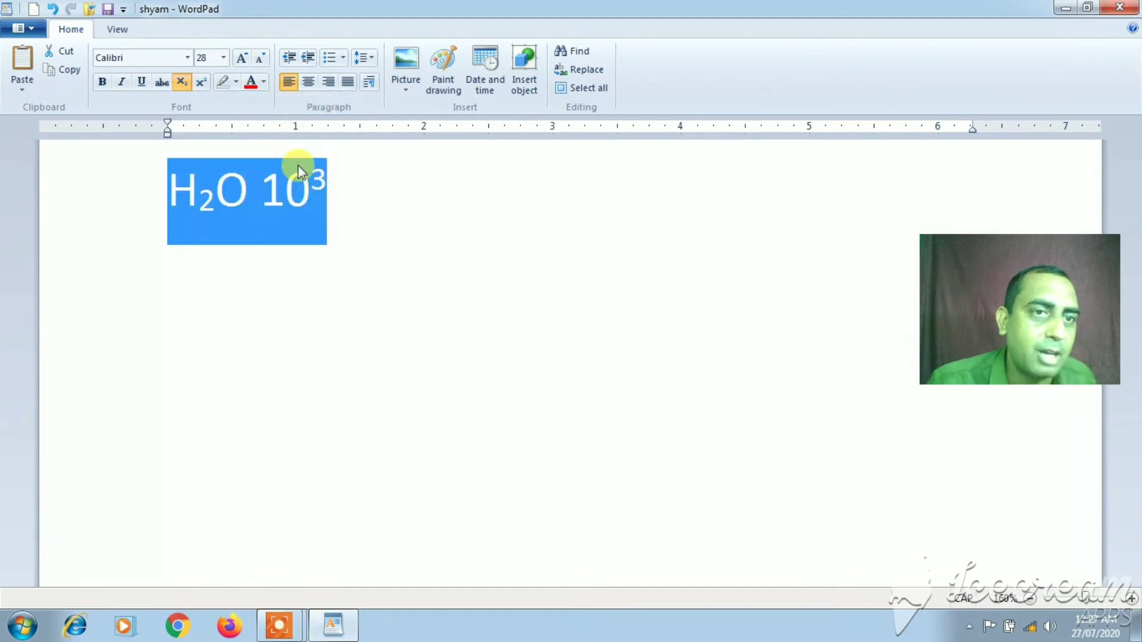
{"action": "left_click", "coordinate": [409, 216]}
{"action": "left_click_drag", "start_coordinate": [348, 191], "coordinate": [158, 186]}
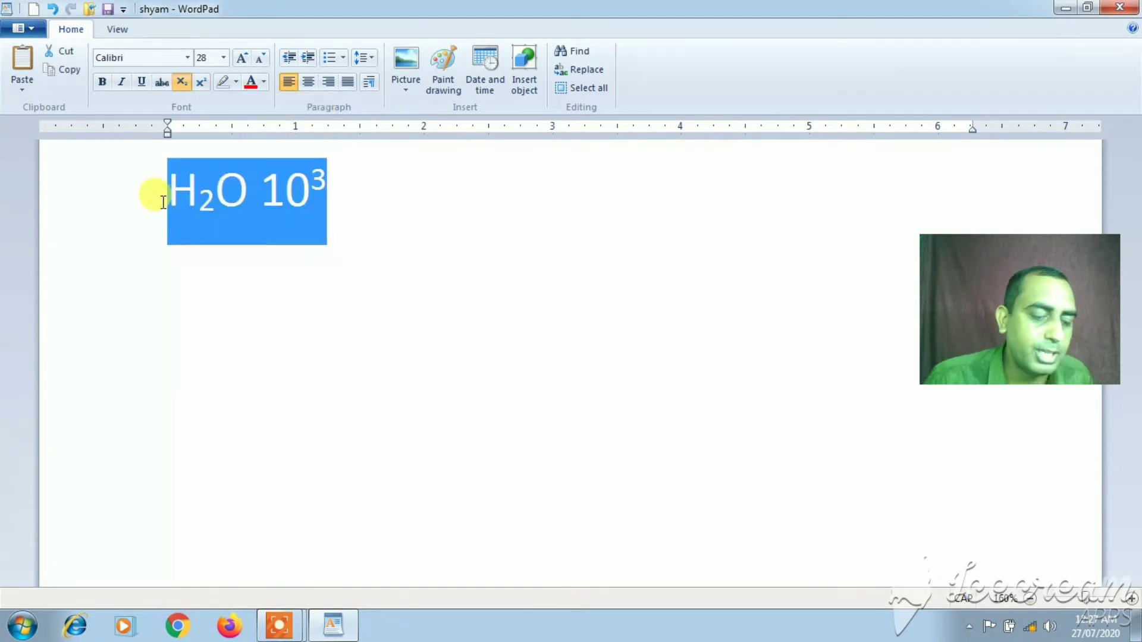
{"action": "left_click", "coordinate": [390, 183]}
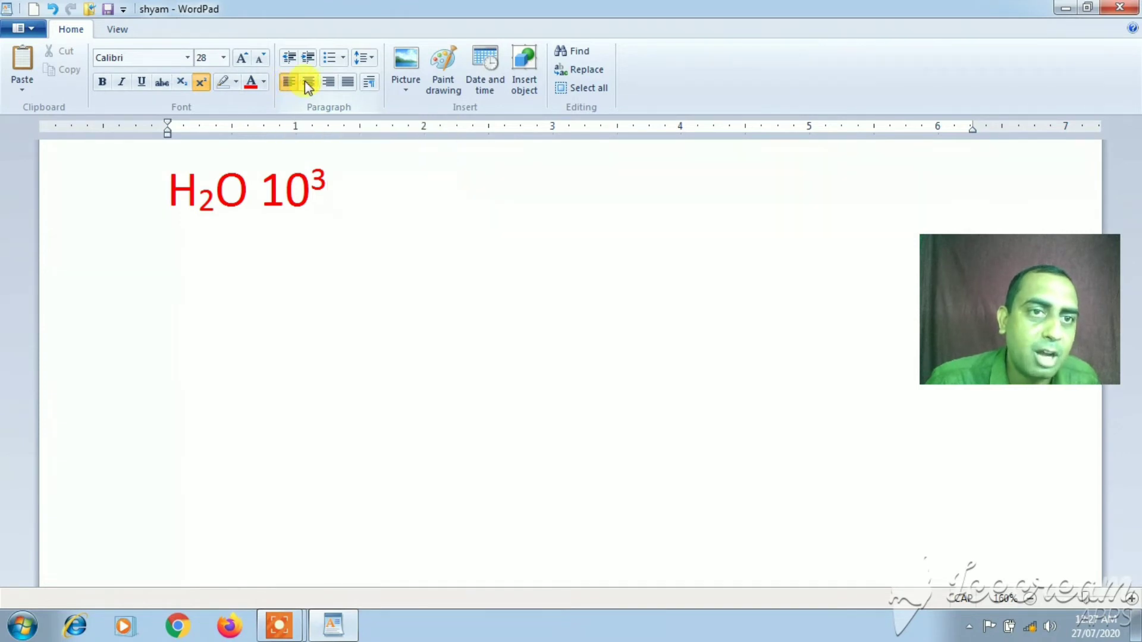
Centre the formula line, align it to the right, and finally justify it
{"action": "left_click", "coordinate": [306, 81]}
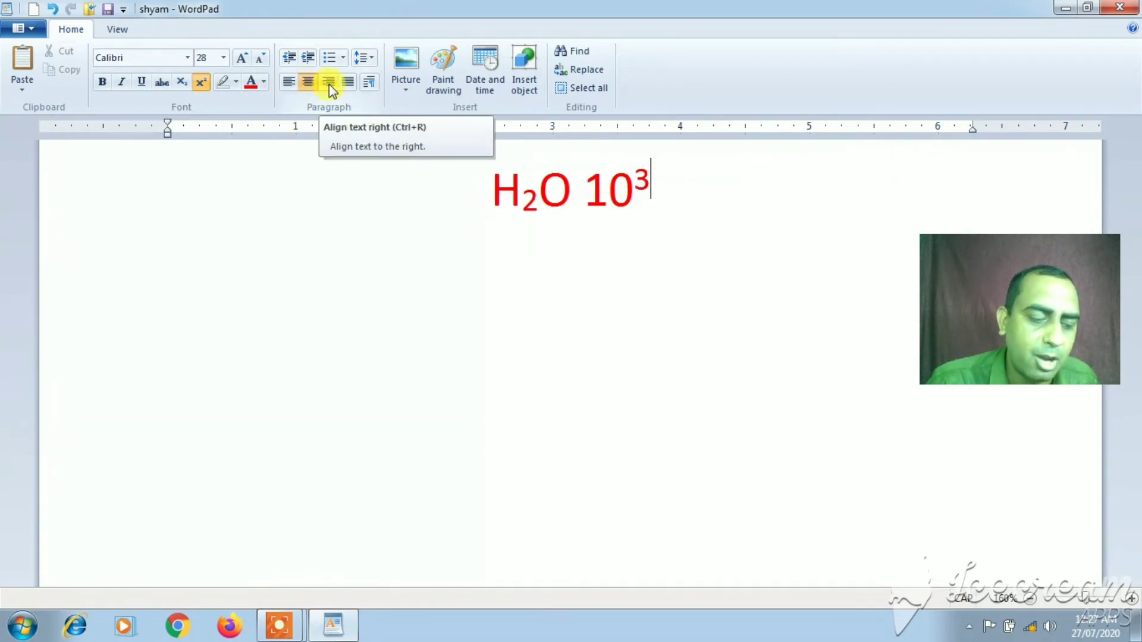
{"action": "left_click", "coordinate": [330, 84]}
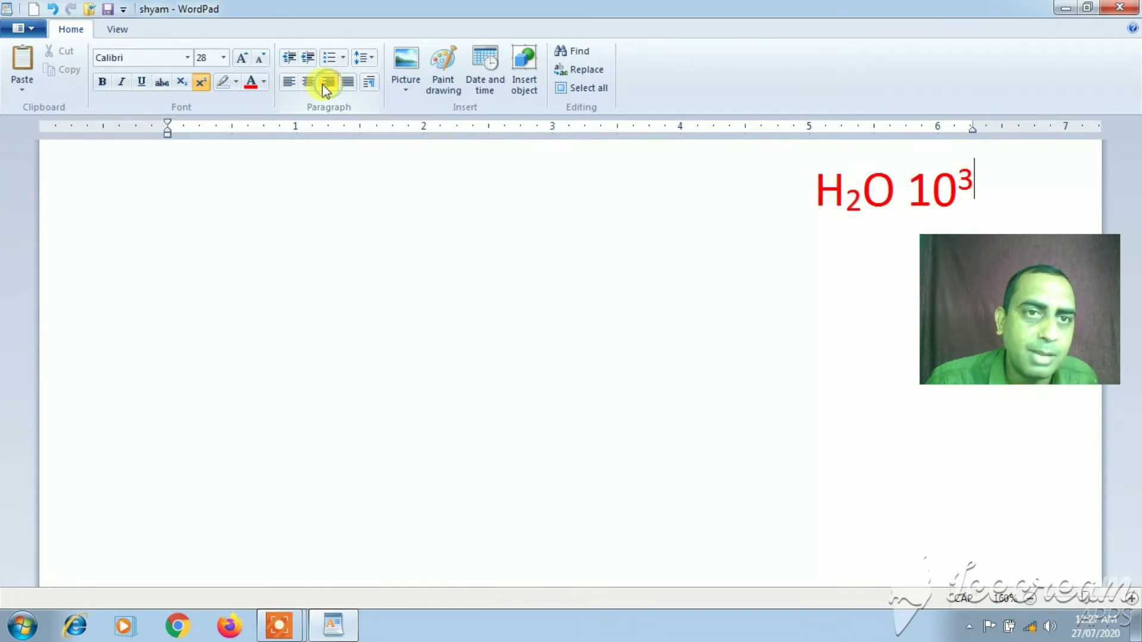
{"action": "left_click", "coordinate": [347, 83]}
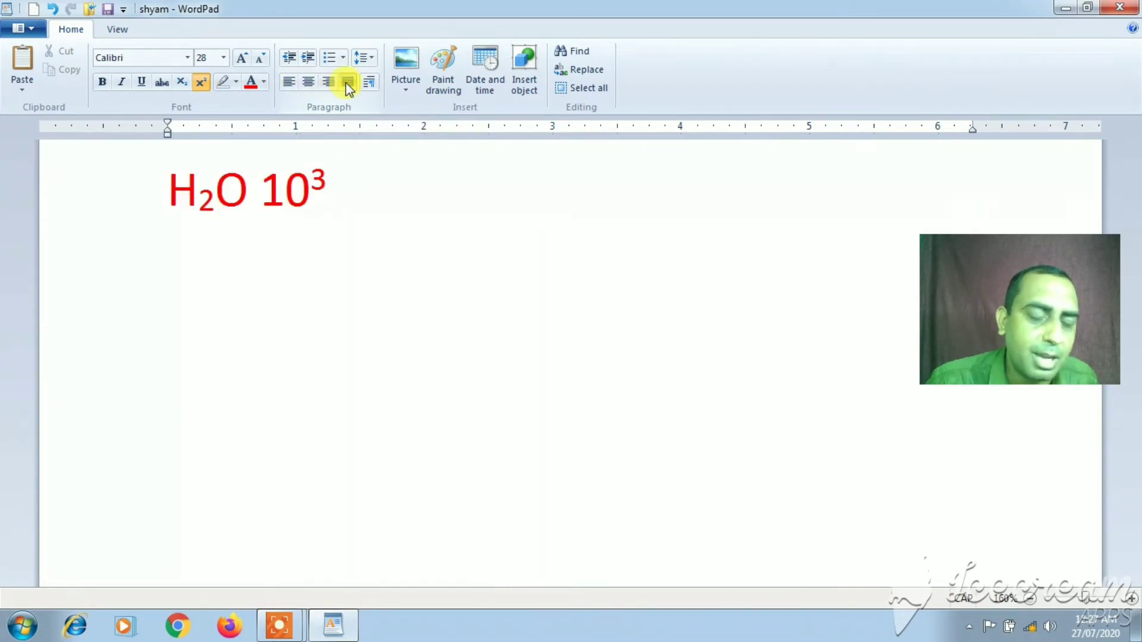
{"action": "left_click", "coordinate": [348, 84]}
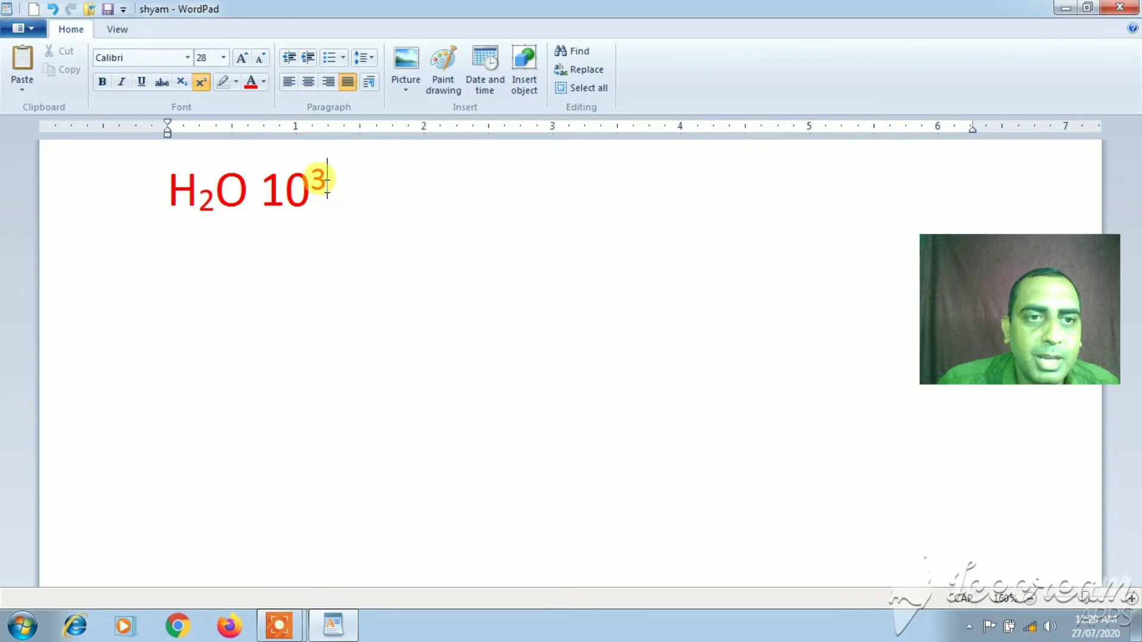
Select the formula line and increase its indent in half-inch steps to 4.5 inches
{"action": "left_click_drag", "start_coordinate": [321, 185], "coordinate": [187, 194]}
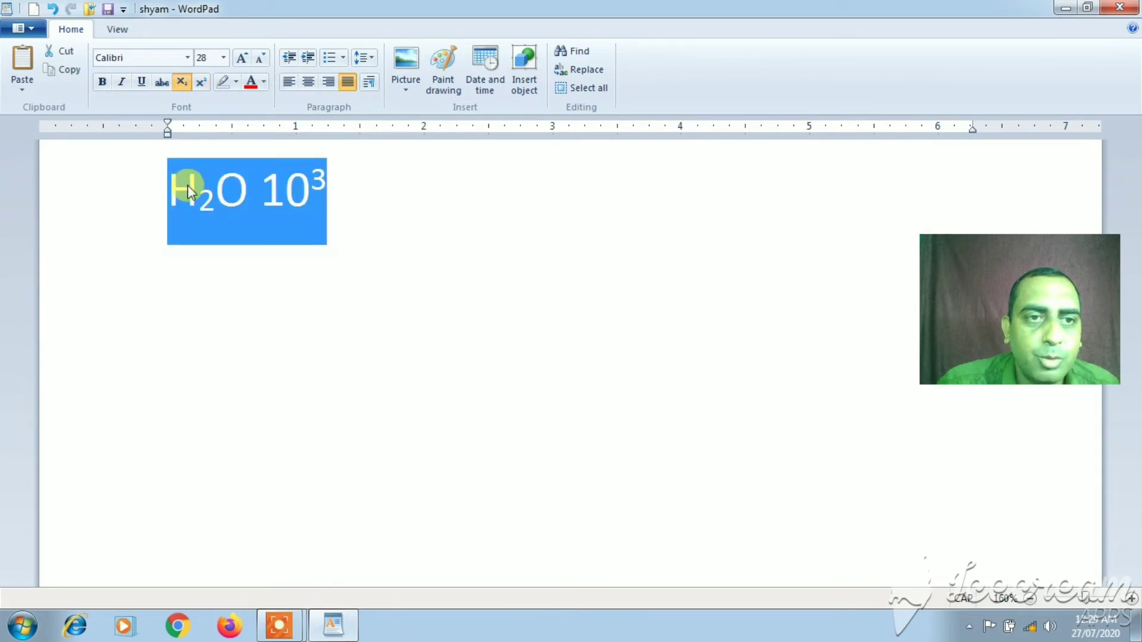
{"action": "left_click", "coordinate": [310, 63]}
{"action": "left_click", "coordinate": [310, 62]}
{"action": "left_click", "coordinate": [310, 63]}
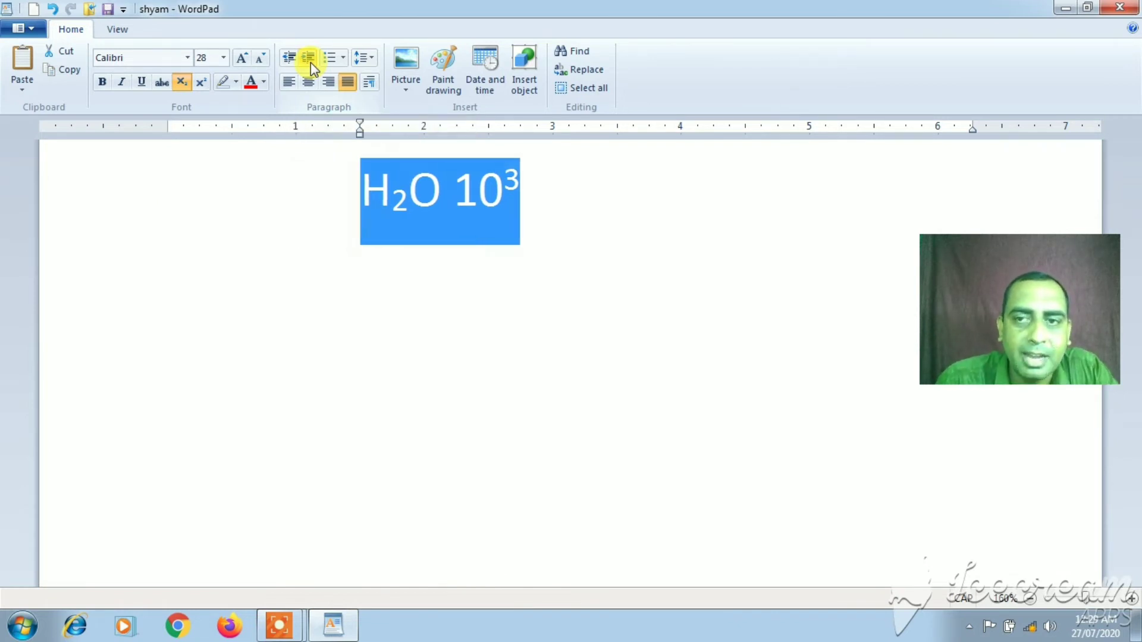
{"action": "left_click", "coordinate": [311, 63]}
{"action": "left_click", "coordinate": [310, 63]}
{"action": "left_click", "coordinate": [311, 63]}
{"action": "left_click", "coordinate": [311, 62]}
{"action": "left_click", "coordinate": [310, 62]}
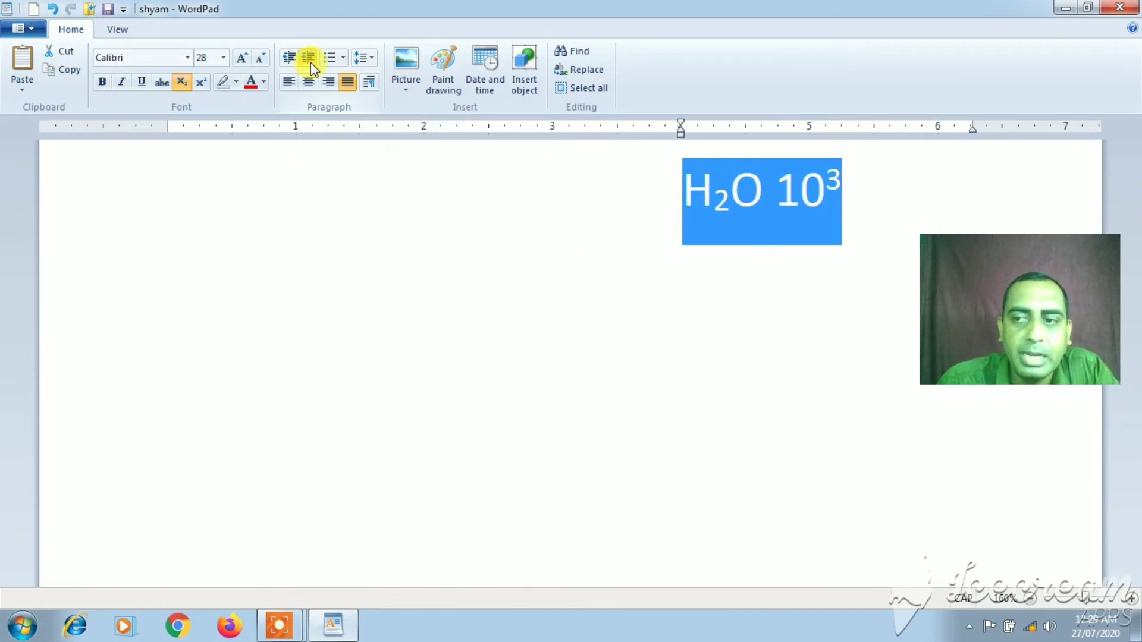
{"action": "left_click", "coordinate": [310, 62]}
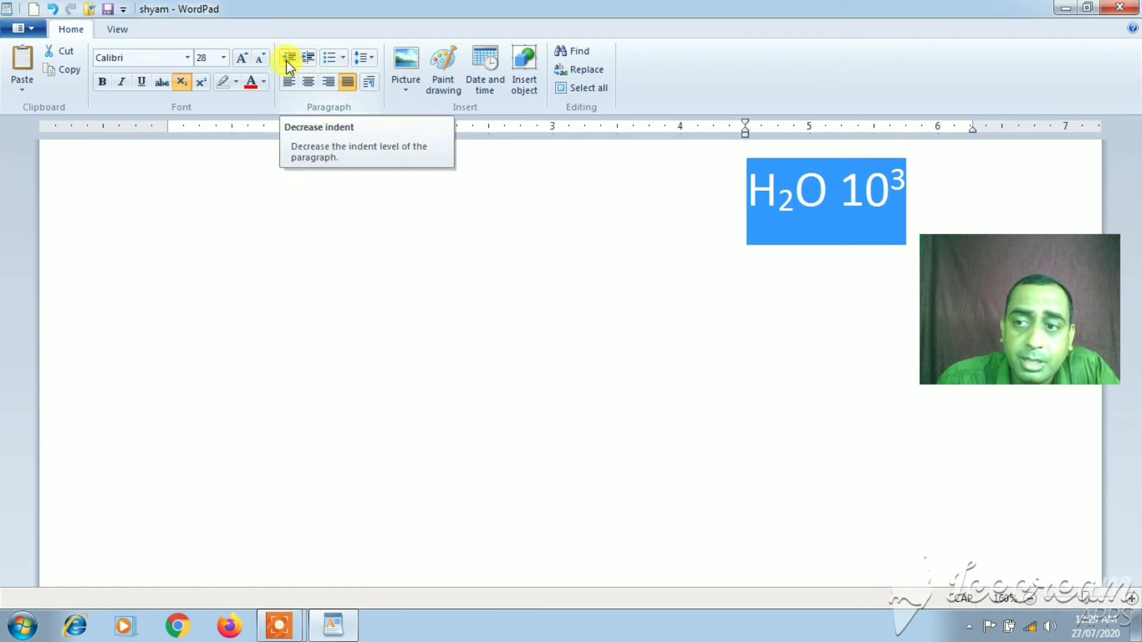
Decrease the selected line's indent step by step to 1.5 inches
{"action": "double_click", "coordinate": [286, 60]}
{"action": "left_click", "coordinate": [287, 60]}
{"action": "left_click", "coordinate": [287, 60]}
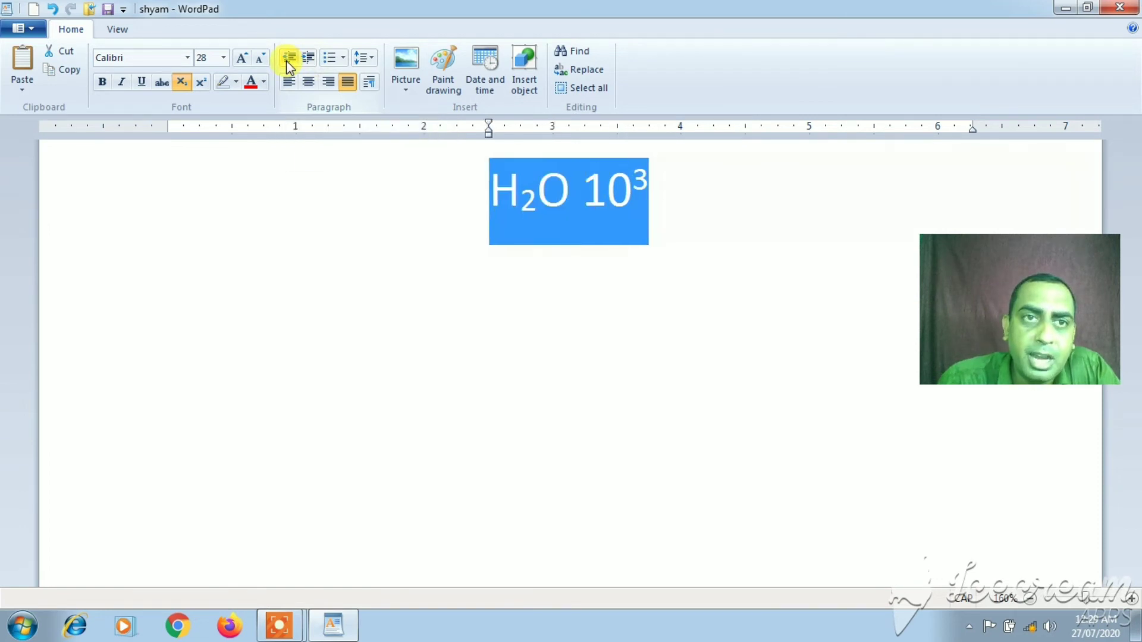
{"action": "left_click", "coordinate": [286, 59]}
{"action": "left_click", "coordinate": [287, 59]}
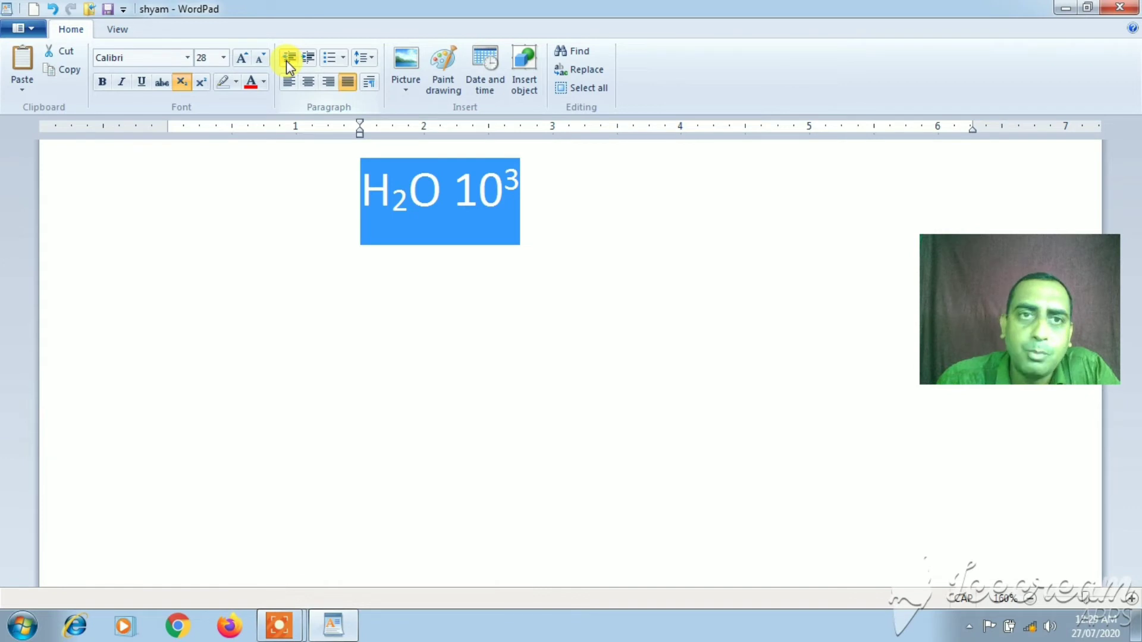
{"action": "left_click", "coordinate": [287, 60]}
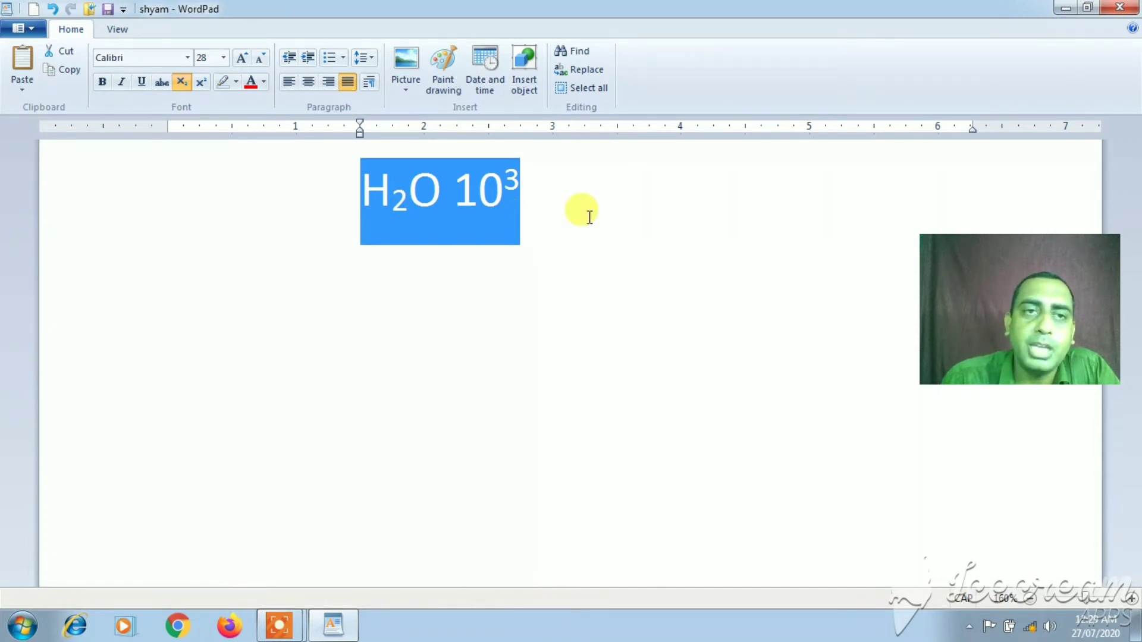
Preview the bulleted list style on the selected line without applying it, and place the cursor at the line's end
{"action": "left_click", "coordinate": [344, 59]}
{"action": "left_click", "coordinate": [345, 62]}
{"action": "left_click", "coordinate": [345, 59]}
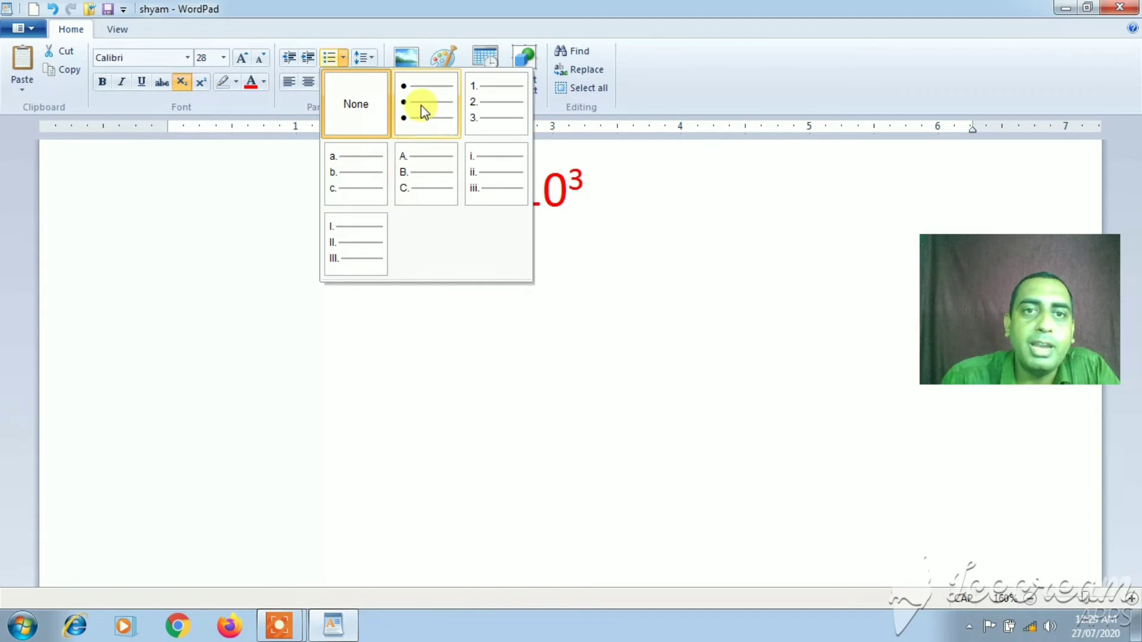
{"action": "left_click", "coordinate": [591, 185]}
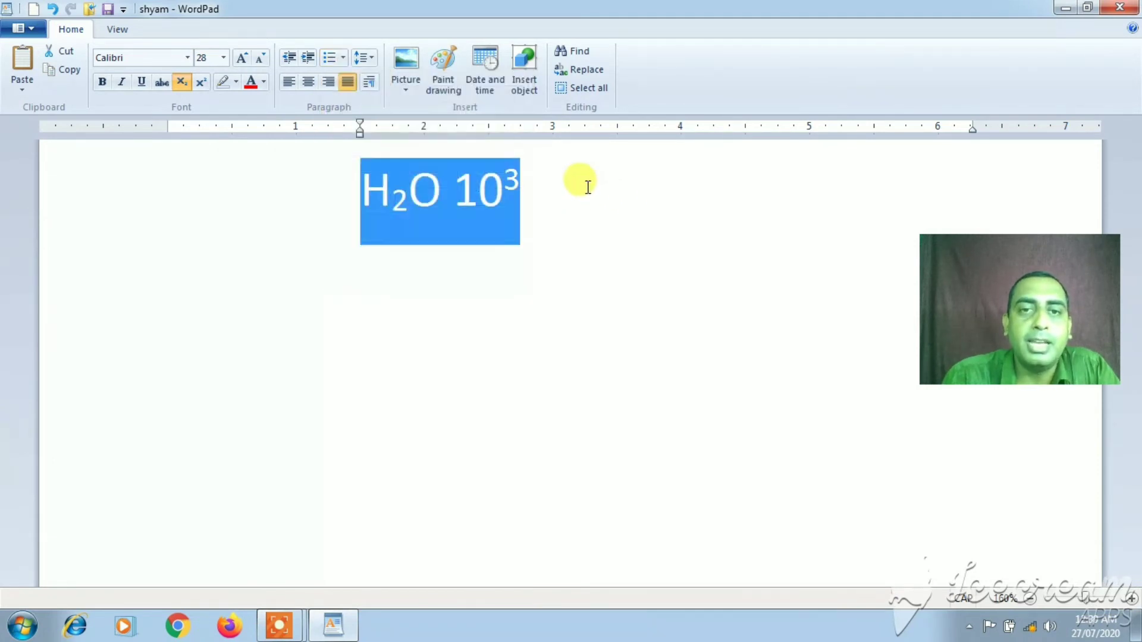
{"action": "left_click", "coordinate": [523, 181]}
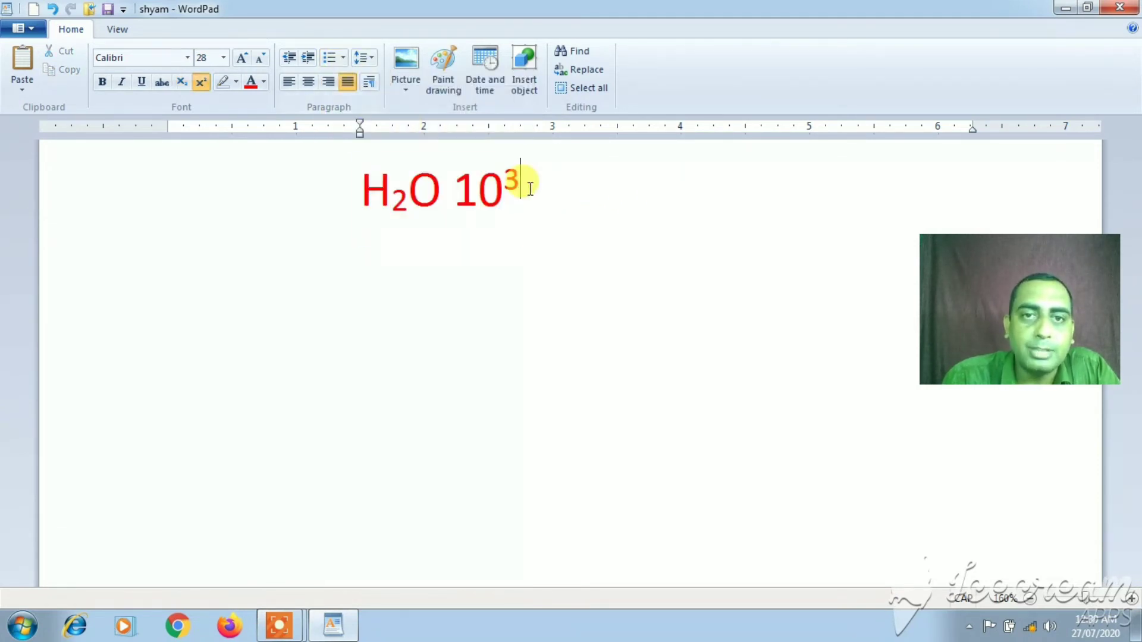
Start a bulleted list on a new line below the formula with the items "H" and "2"
{"action": "key", "text": "Return"}
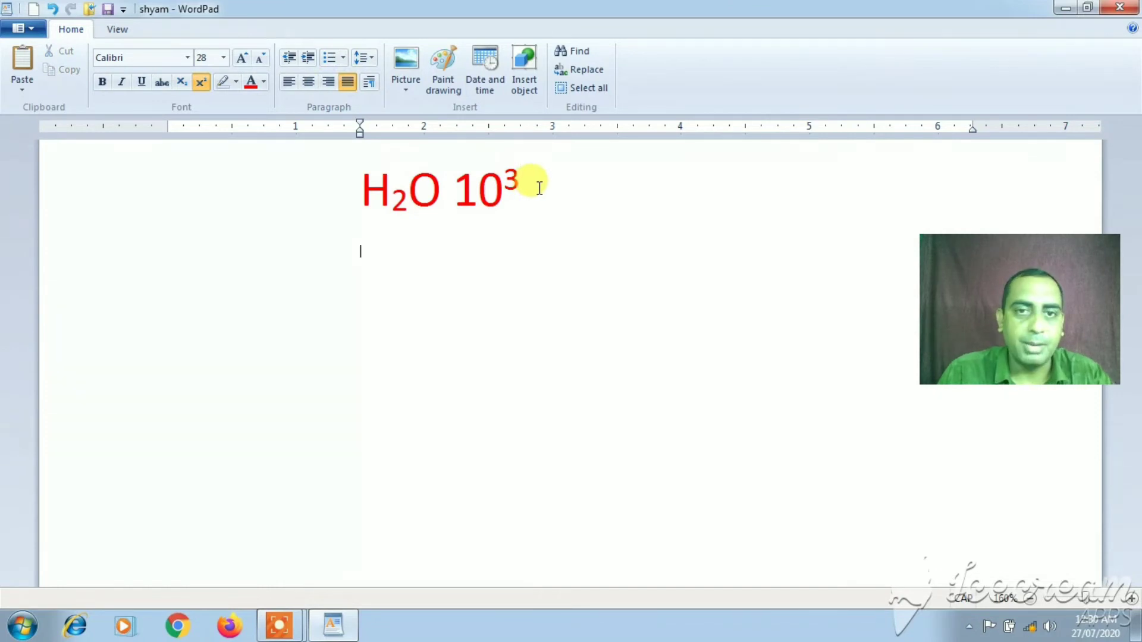
{"action": "left_click", "coordinate": [344, 57]}
{"action": "left_click", "coordinate": [344, 63]}
{"action": "left_click", "coordinate": [343, 63]}
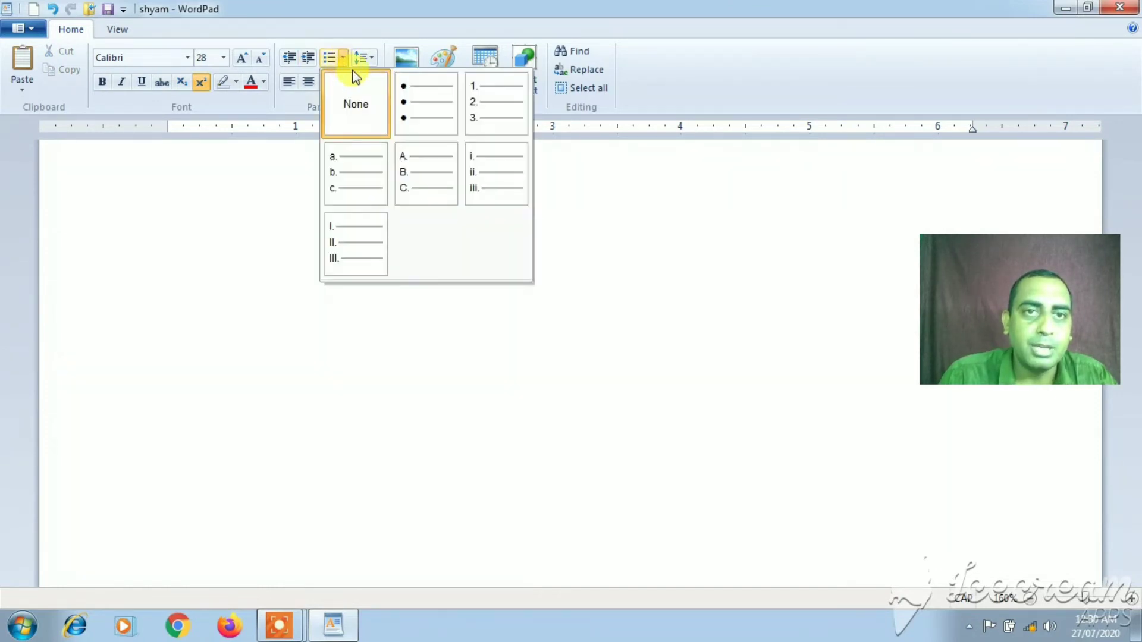
{"action": "left_click", "coordinate": [437, 116]}
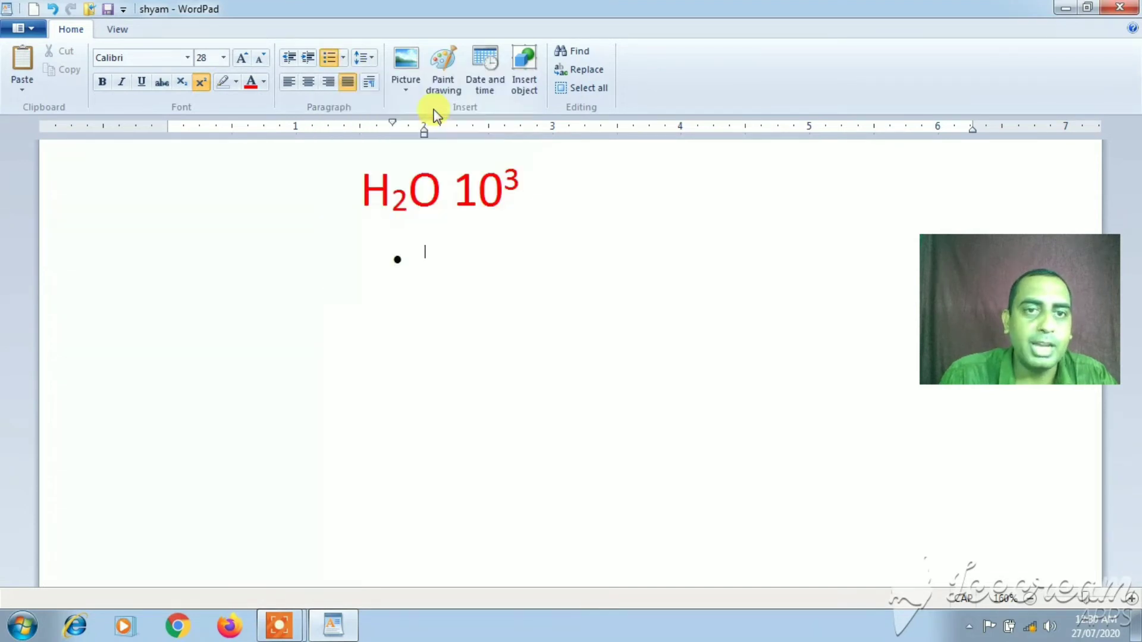
{"action": "type", "text": "H"}
{"action": "key", "text": "Return"}
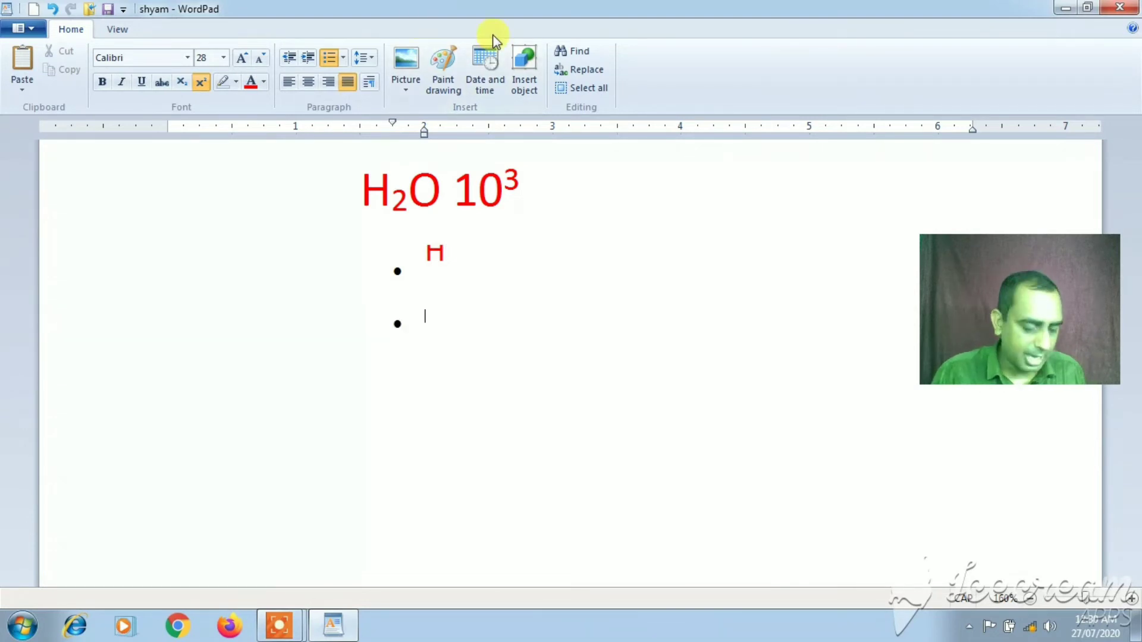
{"action": "type", "text": "2"}
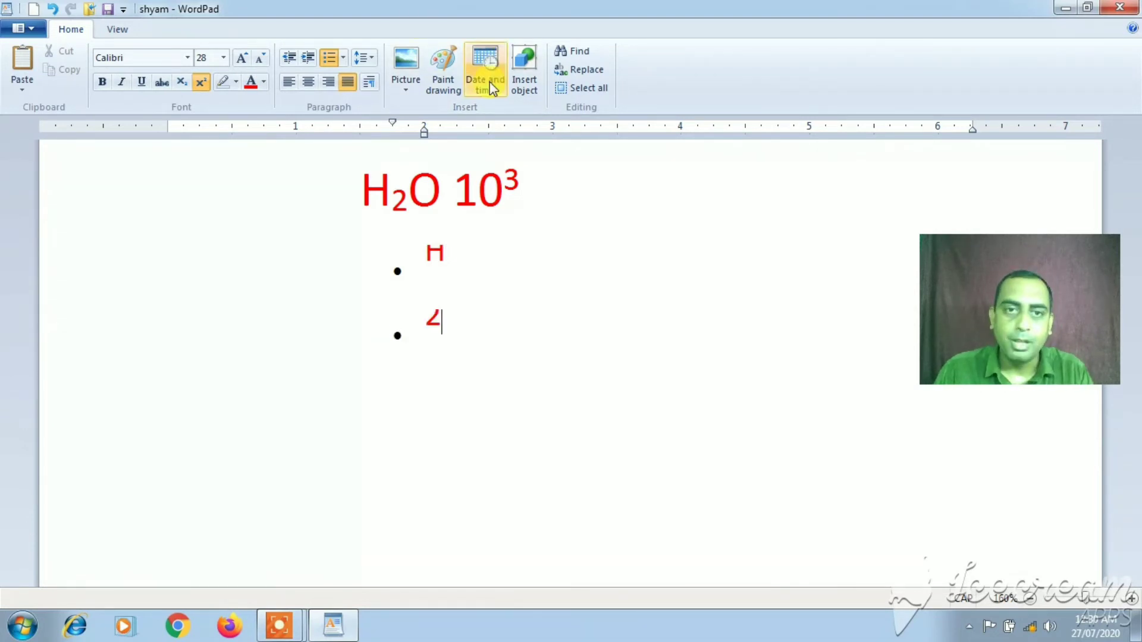
Remove the superscript from the list items H and 2, and add a third item reading "0"
{"action": "left_click_drag", "start_coordinate": [448, 276], "coordinate": [400, 248]}
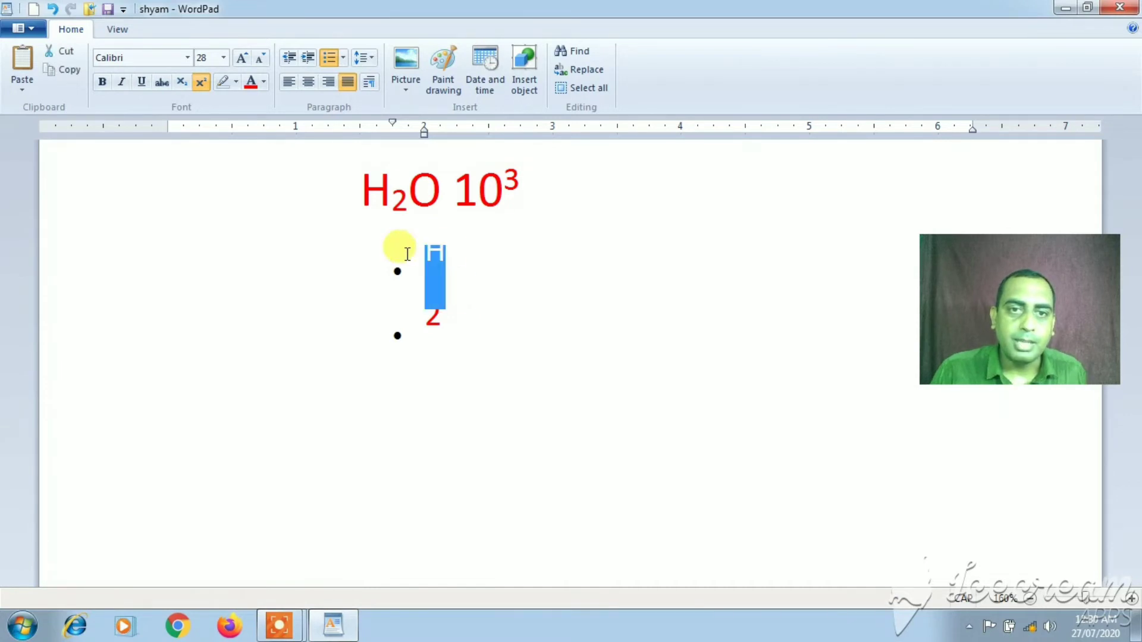
{"action": "left_click_drag", "start_coordinate": [449, 322], "coordinate": [374, 244]}
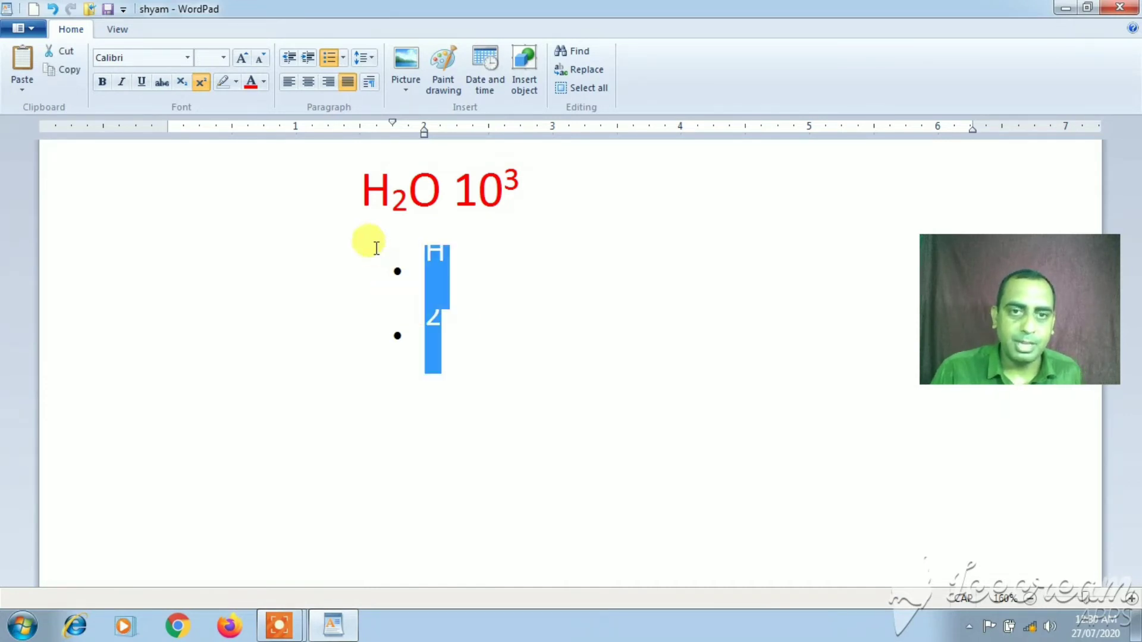
{"action": "left_click", "coordinate": [203, 86]}
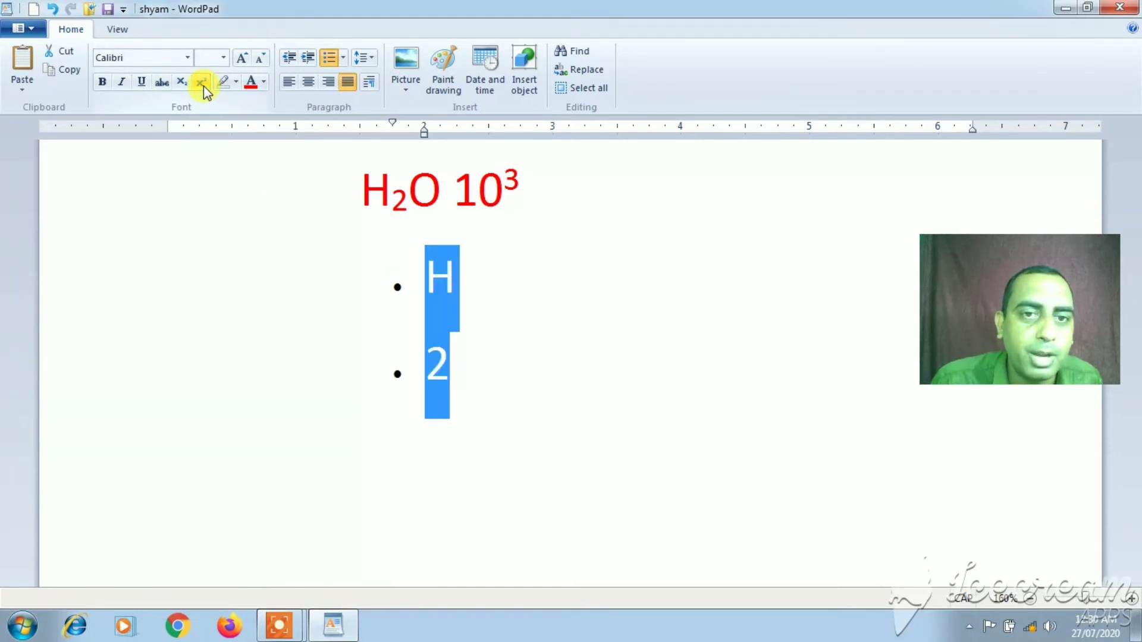
{"action": "right_click", "coordinate": [466, 371]}
{"action": "key", "text": "Escape"}
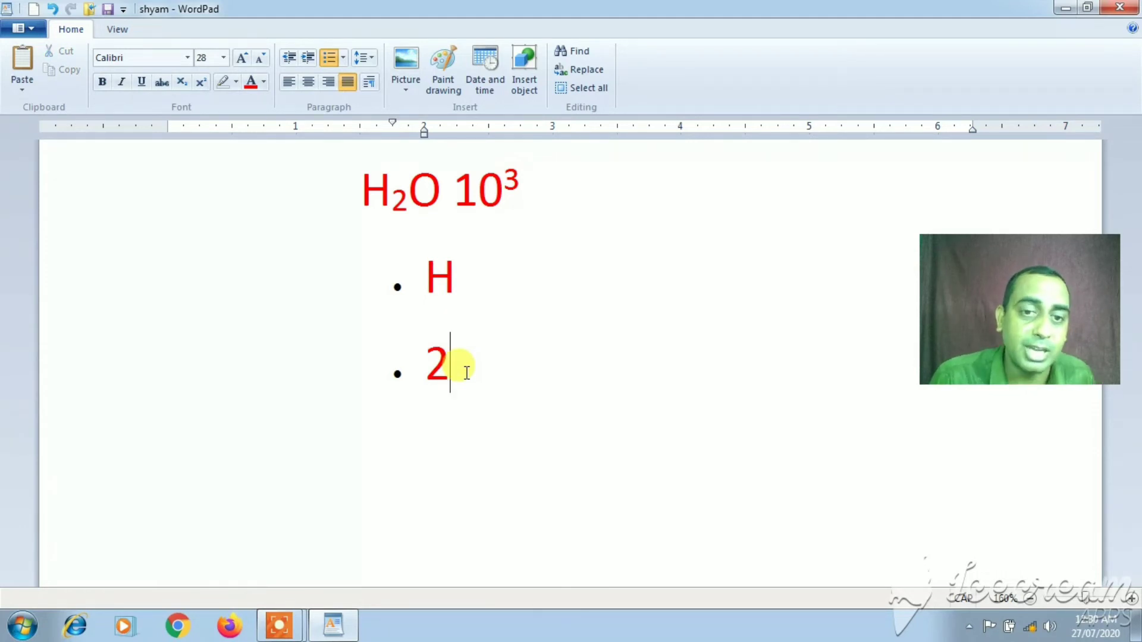
{"action": "key", "text": "Return"}
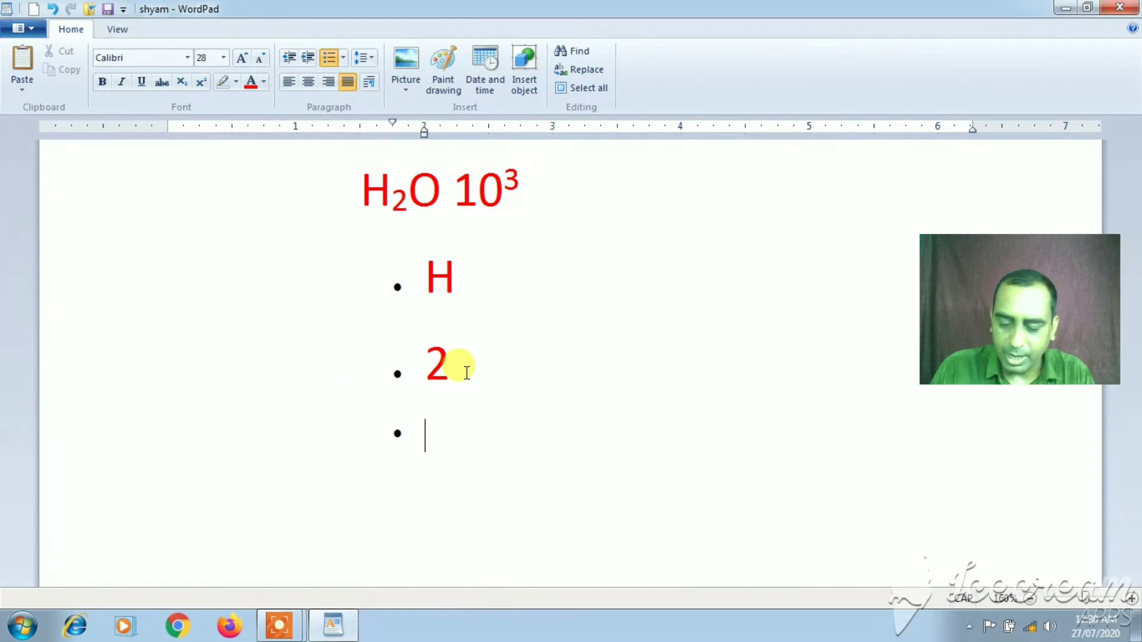
{"action": "type", "text": "0"}
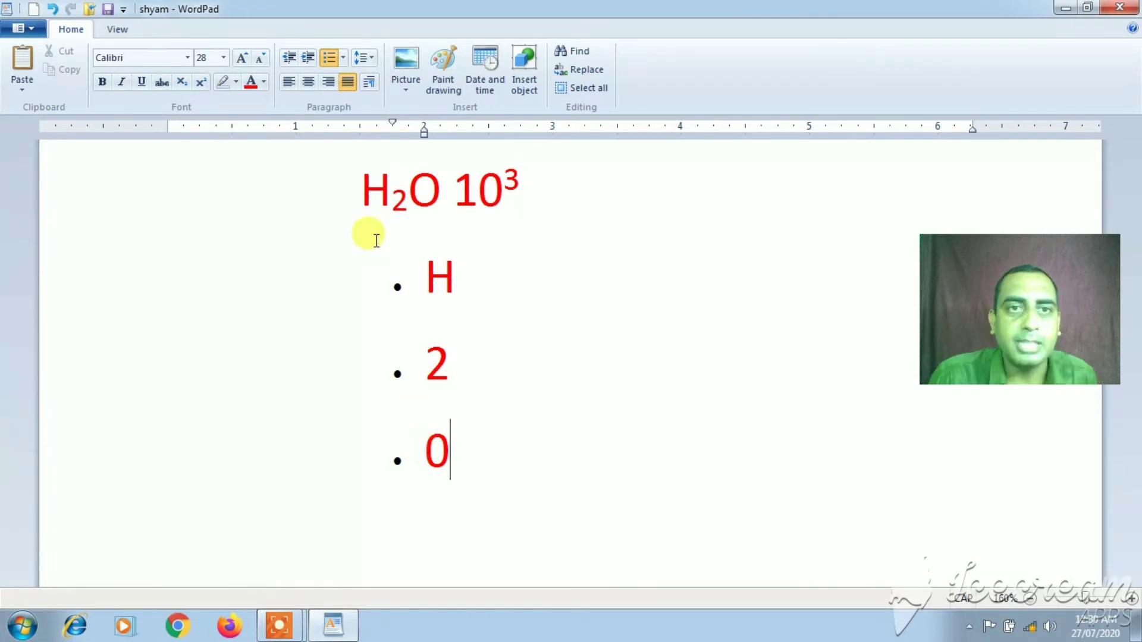
Try the A. B. C. list style on the last item, and number all three items with lowercase Roman numerals
{"action": "left_click", "coordinate": [344, 58]}
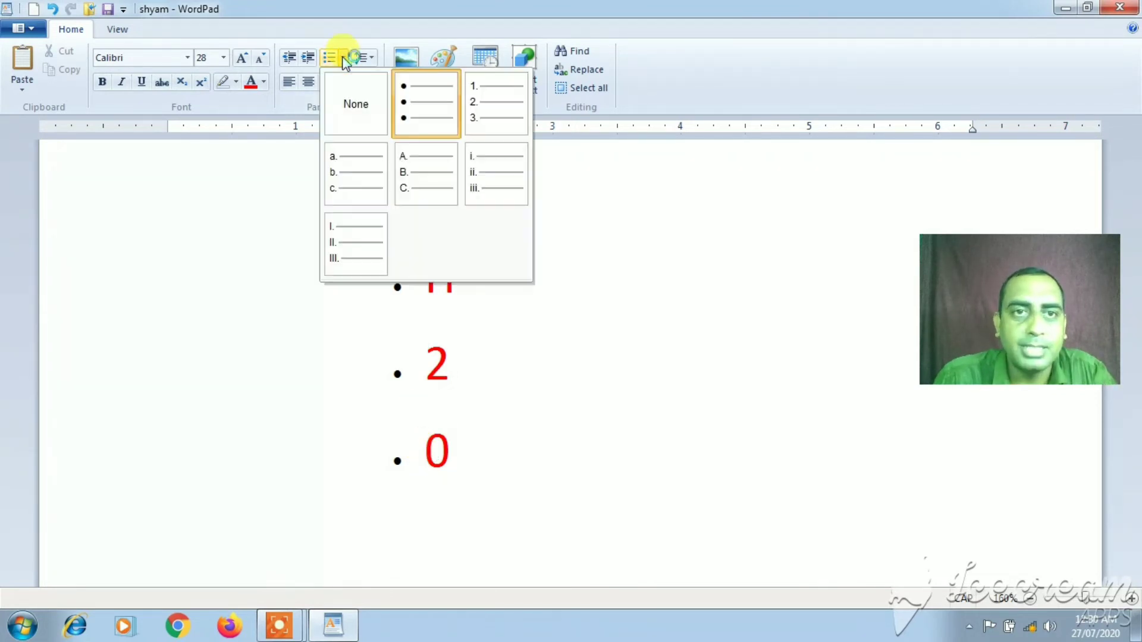
{"action": "left_click", "coordinate": [432, 176]}
{"action": "left_click_drag", "start_coordinate": [455, 462], "coordinate": [359, 298]}
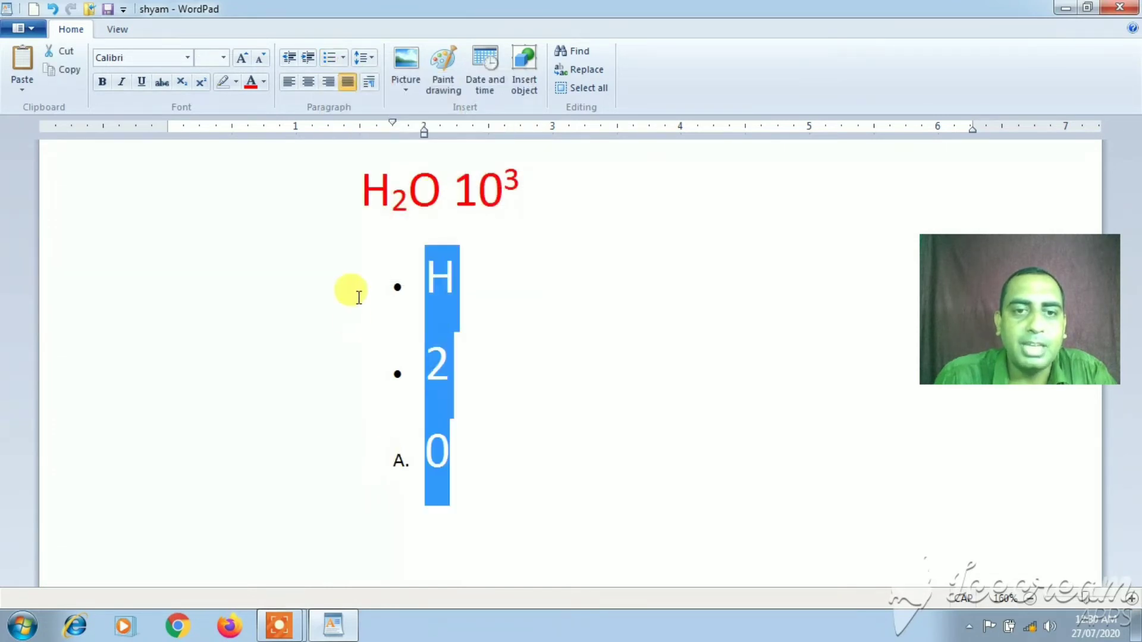
{"action": "left_click", "coordinate": [344, 57]}
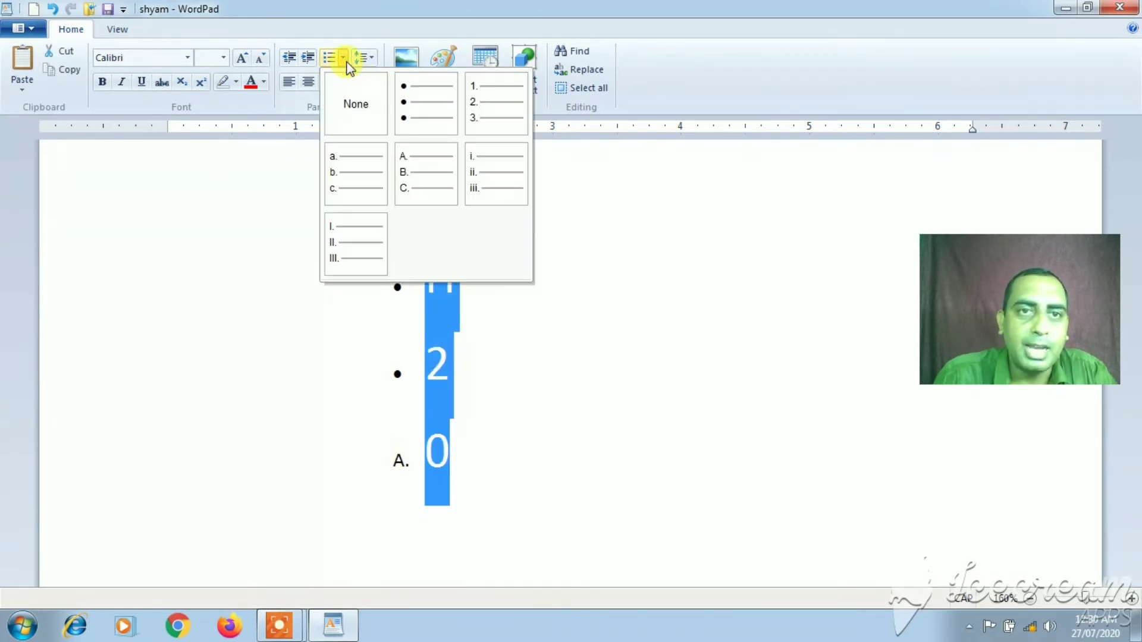
{"action": "left_click", "coordinate": [488, 175]}
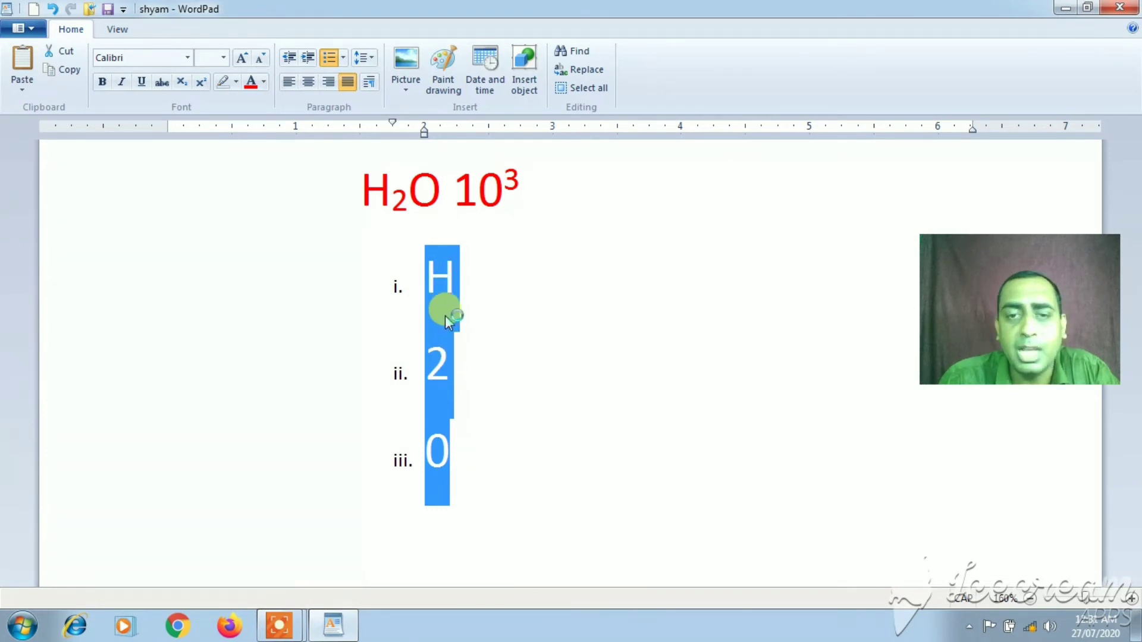
{"action": "left_click", "coordinate": [472, 454]}
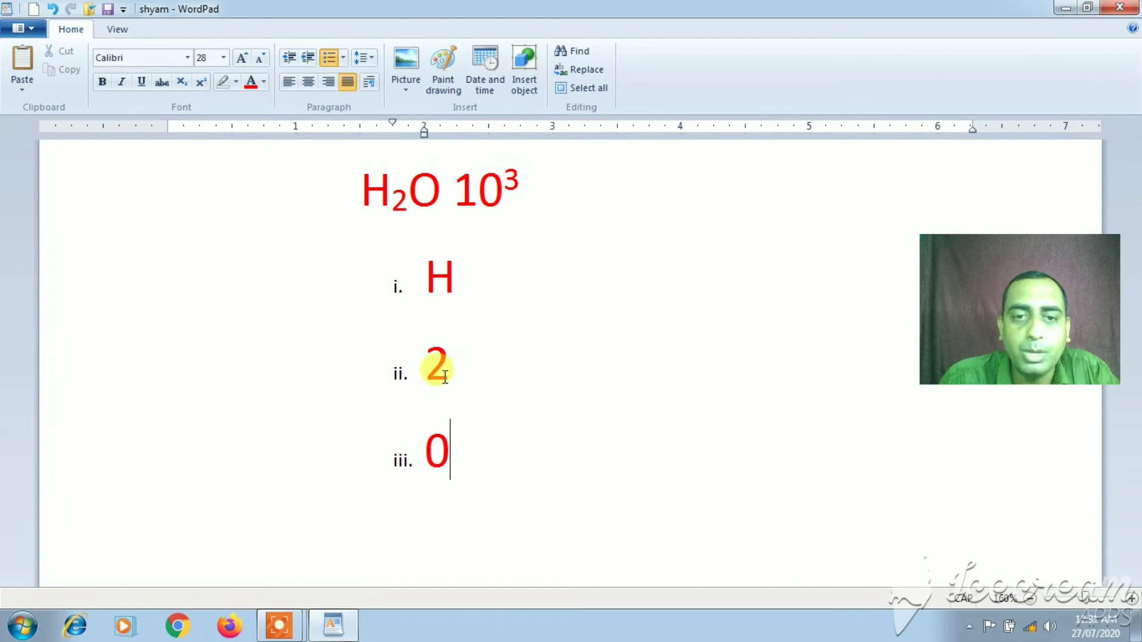
Select the formula line and the three list items and set their line spacing to 1.0
{"action": "left_click_drag", "start_coordinate": [472, 462], "coordinate": [326, 196]}
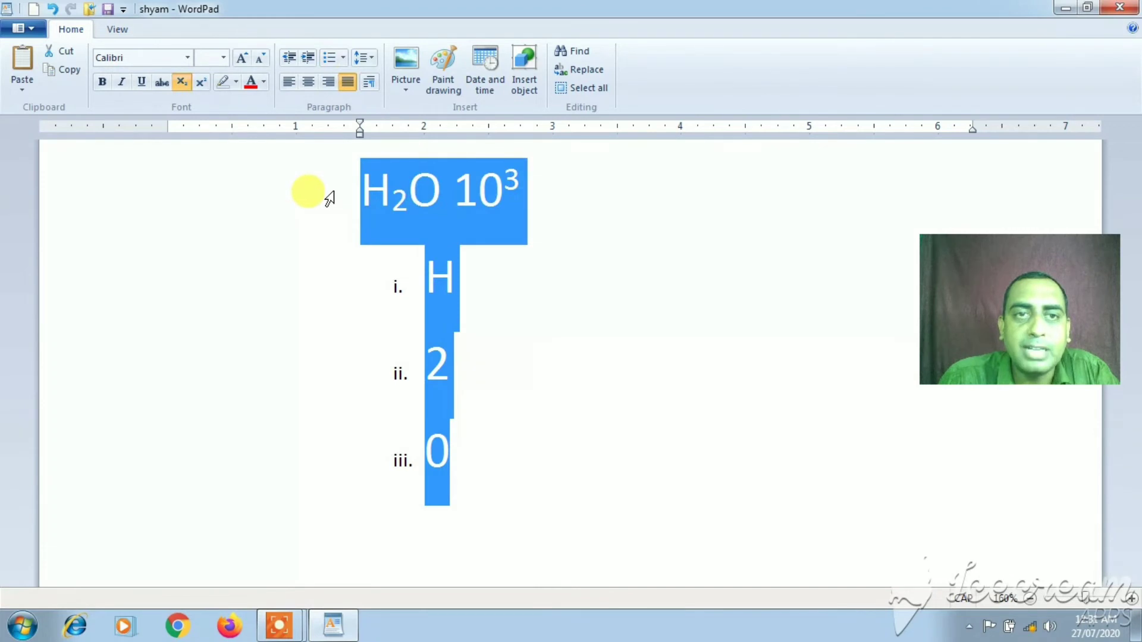
{"action": "left_click", "coordinate": [370, 58]}
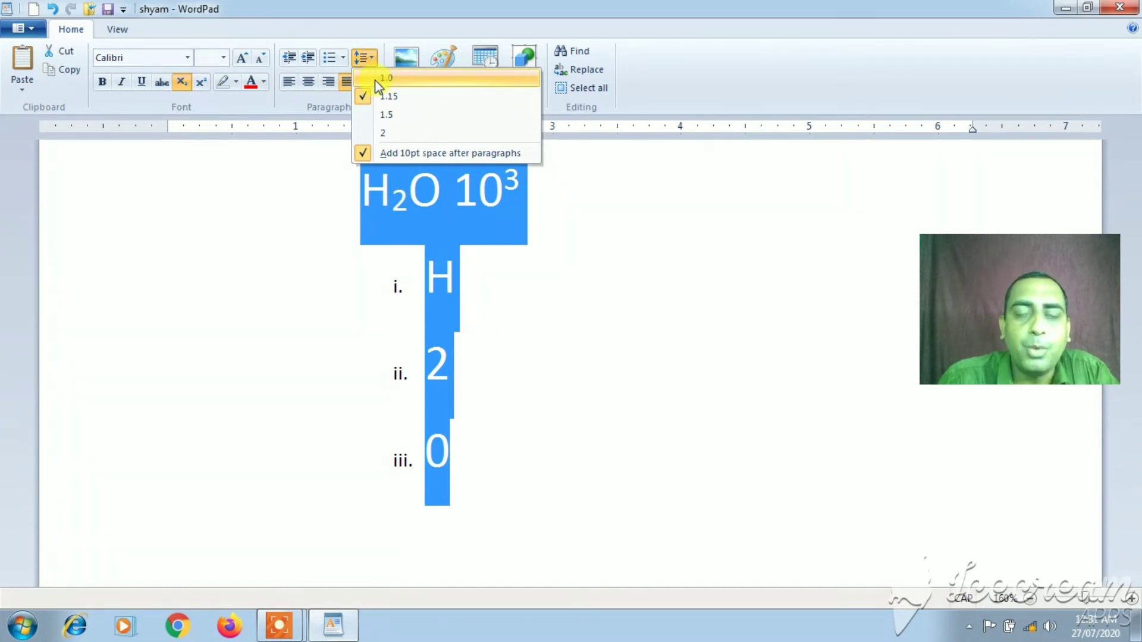
{"action": "left_click", "coordinate": [375, 79]}
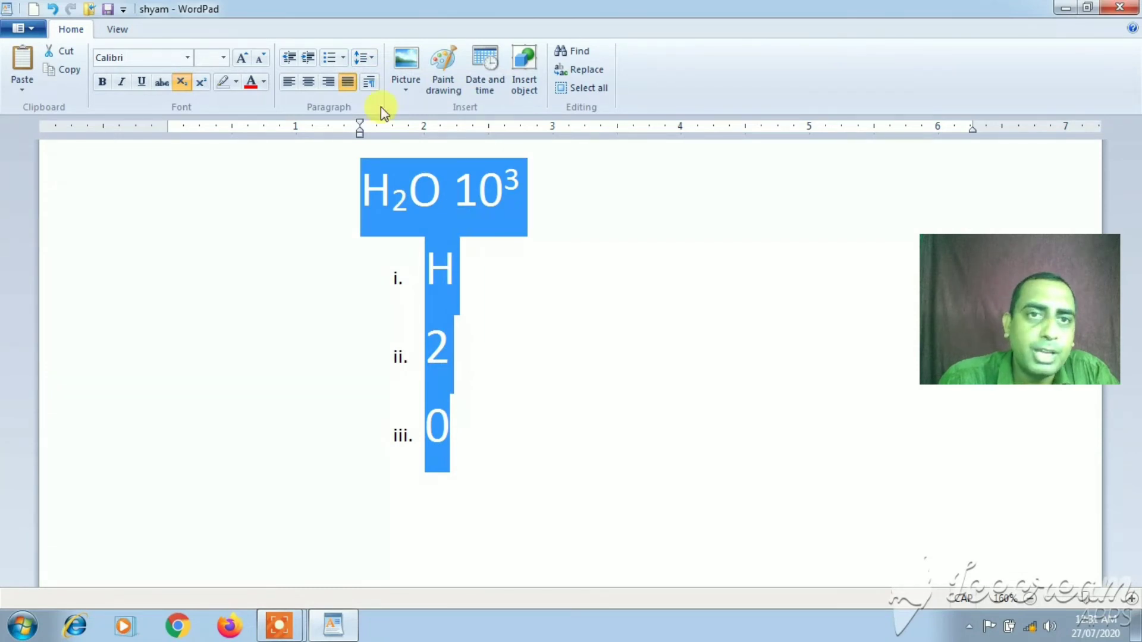
Try line spacings of 1.5 and 2 on the selected lines and return the spacing to 1.0
{"action": "left_click", "coordinate": [369, 57]}
{"action": "left_click", "coordinate": [374, 56]}
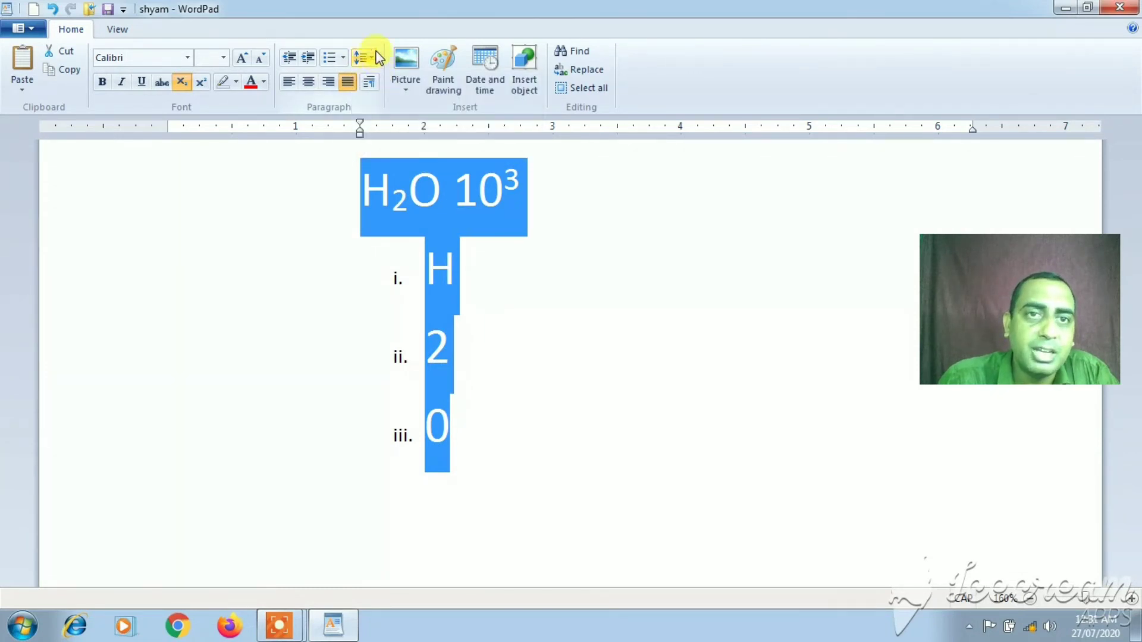
{"action": "left_click", "coordinate": [376, 55]}
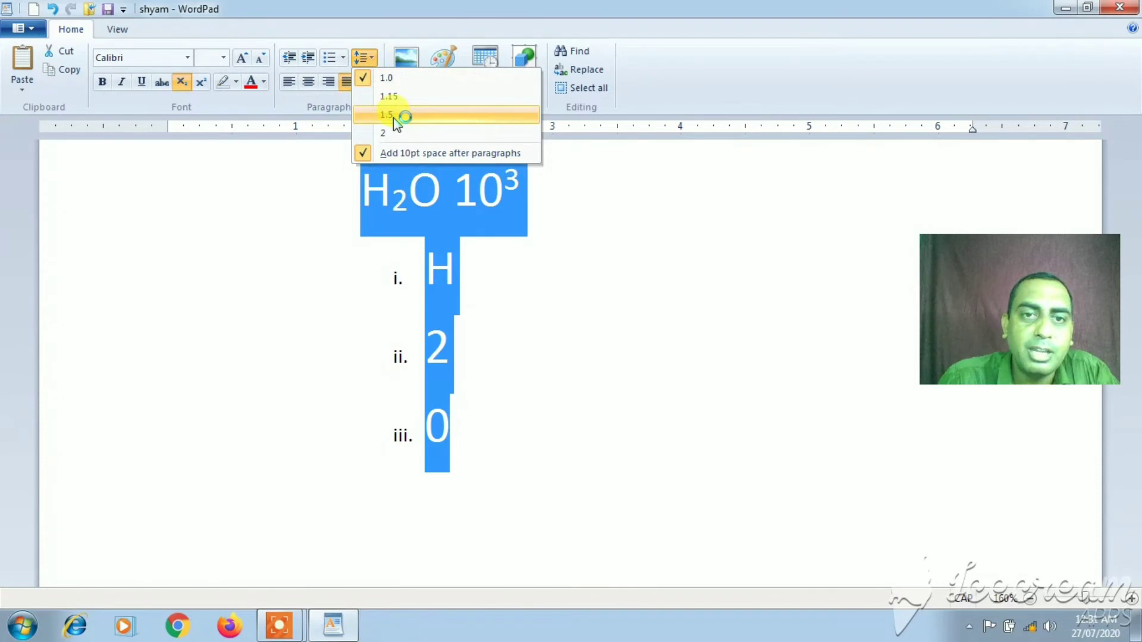
{"action": "left_click", "coordinate": [396, 116]}
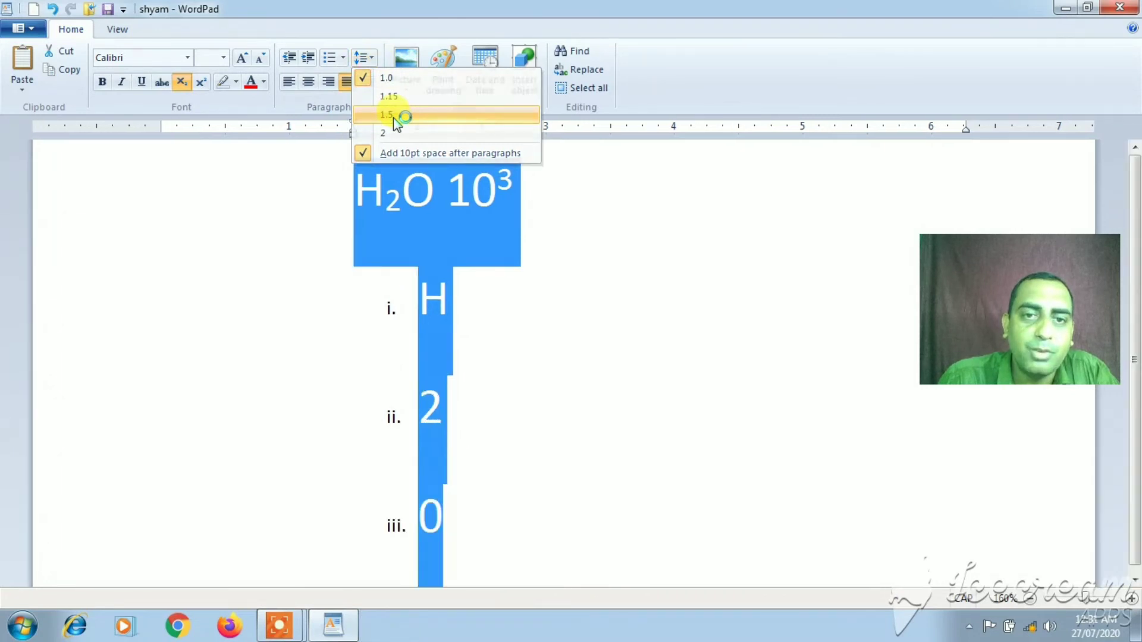
{"action": "right_click", "coordinate": [377, 54]}
{"action": "left_click", "coordinate": [376, 57]}
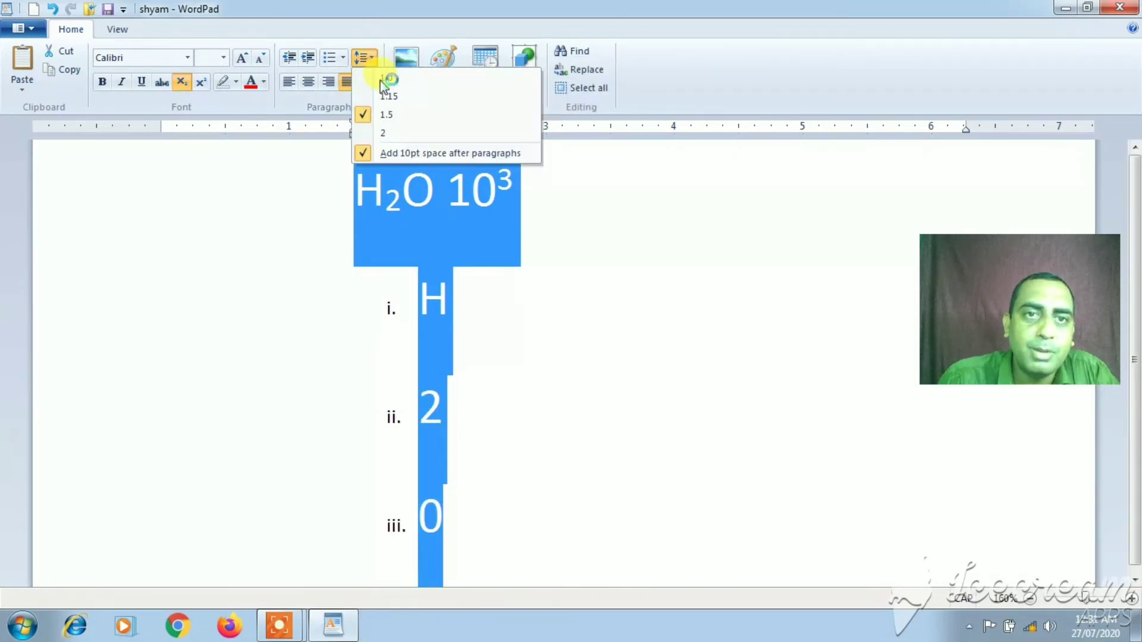
{"action": "left_click", "coordinate": [397, 136]}
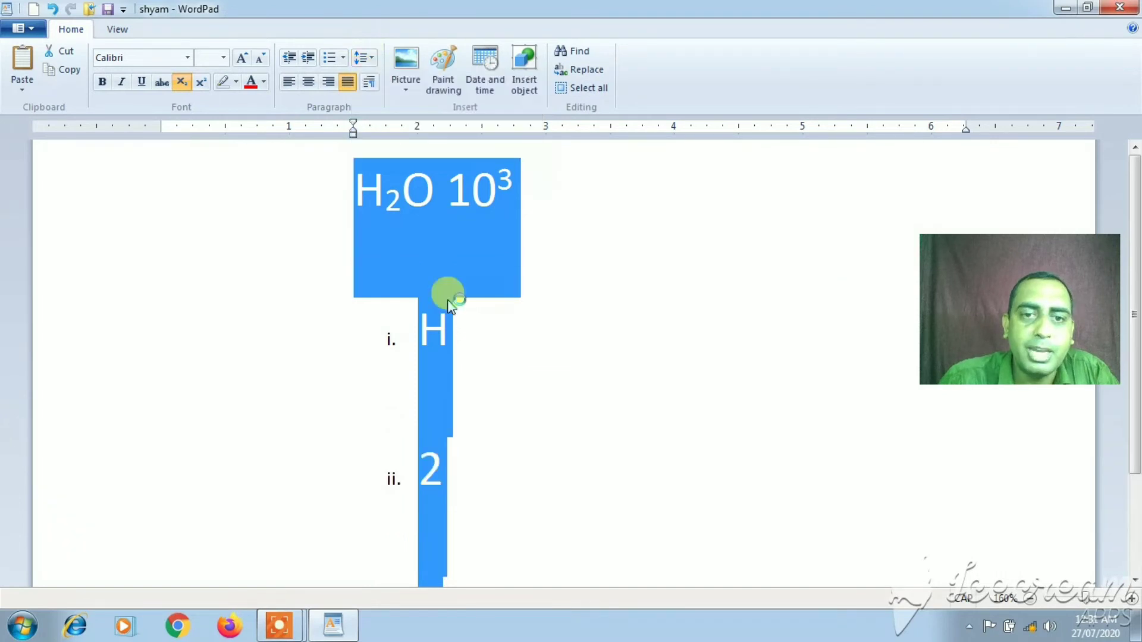
{"action": "left_click", "coordinate": [364, 57]}
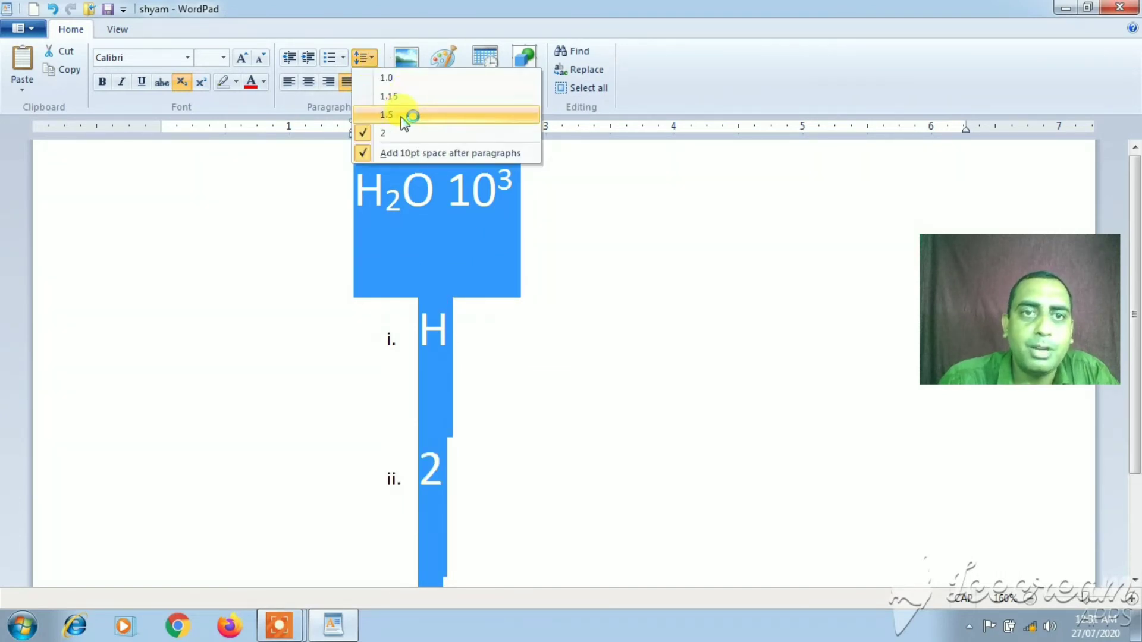
{"action": "left_click", "coordinate": [404, 81]}
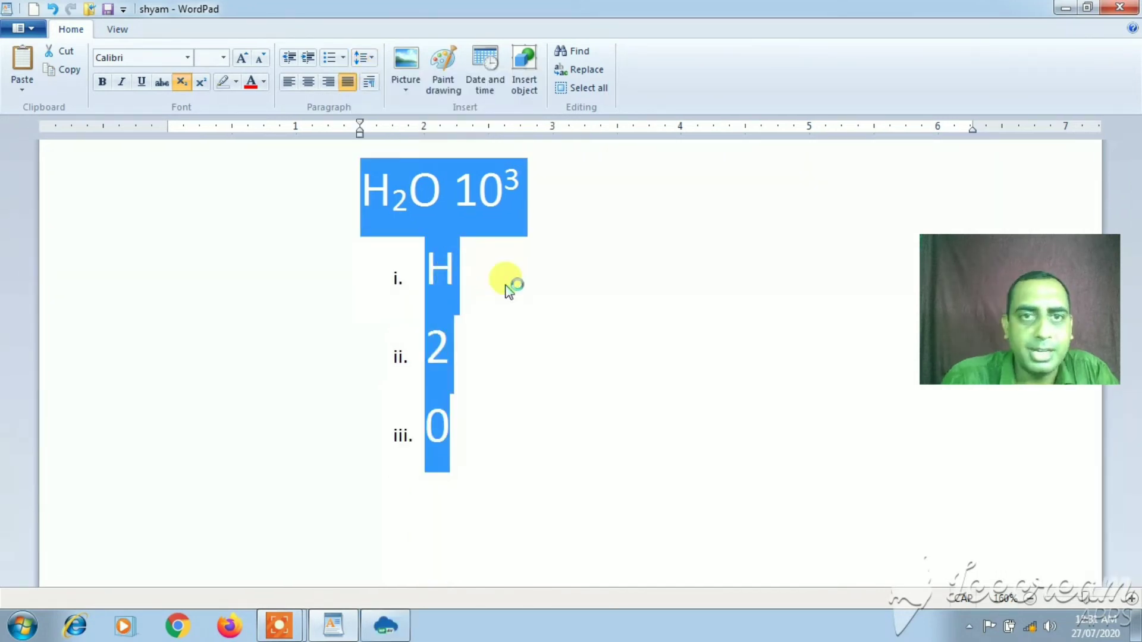
Replace the selected text with the Chrysanthemum picture from the Sample Pictures folder
{"action": "left_click", "coordinate": [409, 88]}
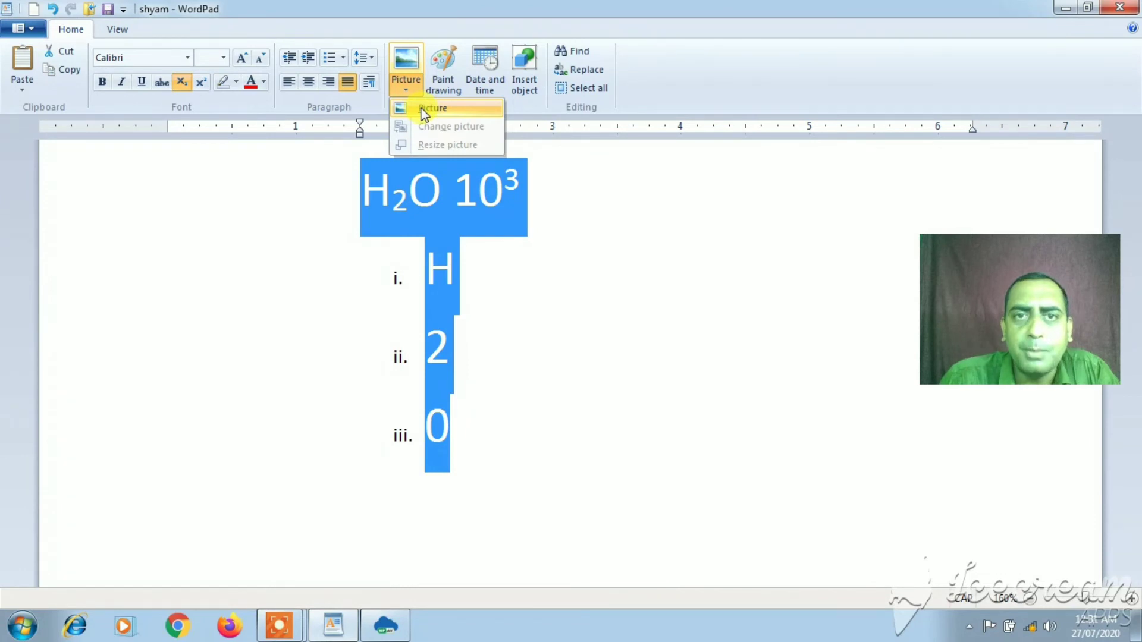
{"action": "left_click", "coordinate": [424, 110]}
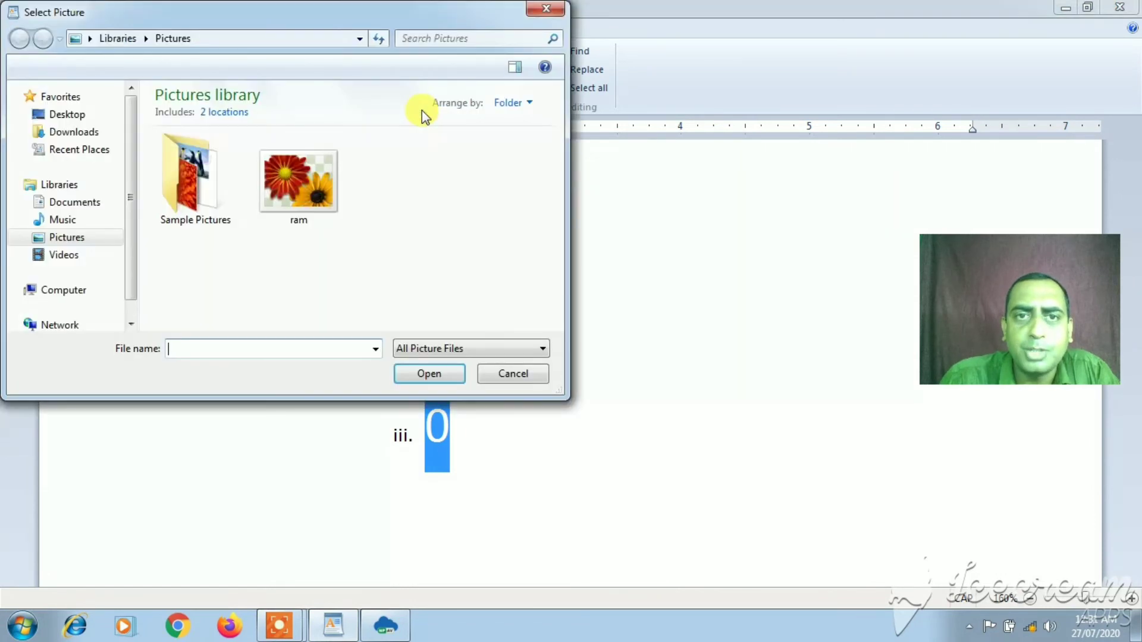
{"action": "double_click", "coordinate": [224, 194]}
{"action": "left_click", "coordinate": [293, 186]}
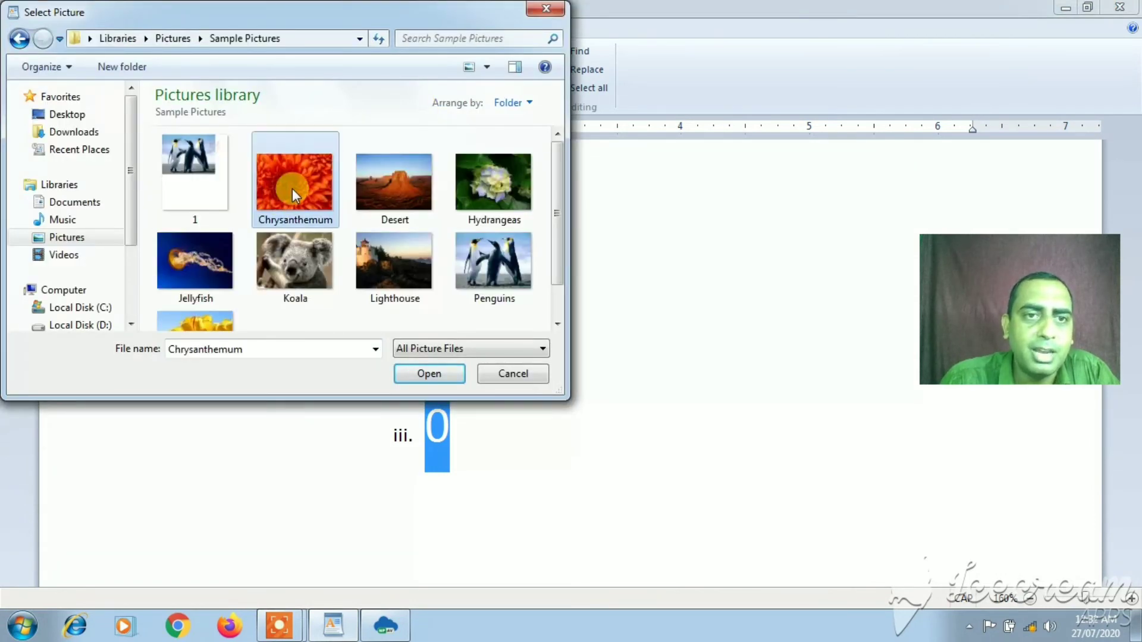
{"action": "left_click", "coordinate": [436, 376]}
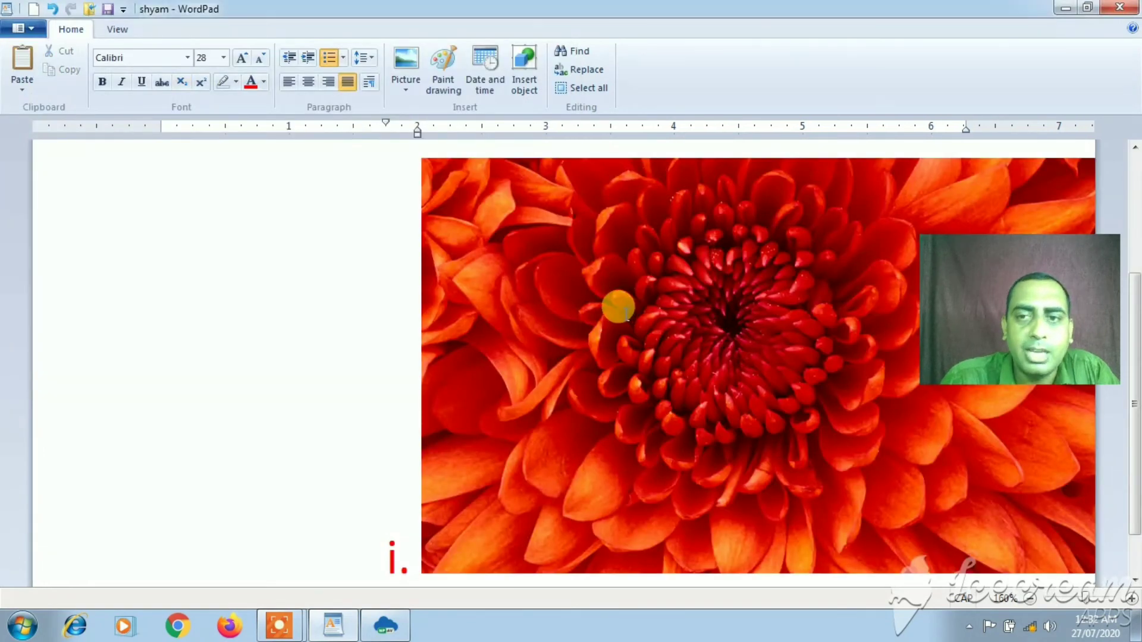
Display the context options of the inserted flower picture, dismiss them and delete the picture
{"action": "right_click", "coordinate": [800, 316]}
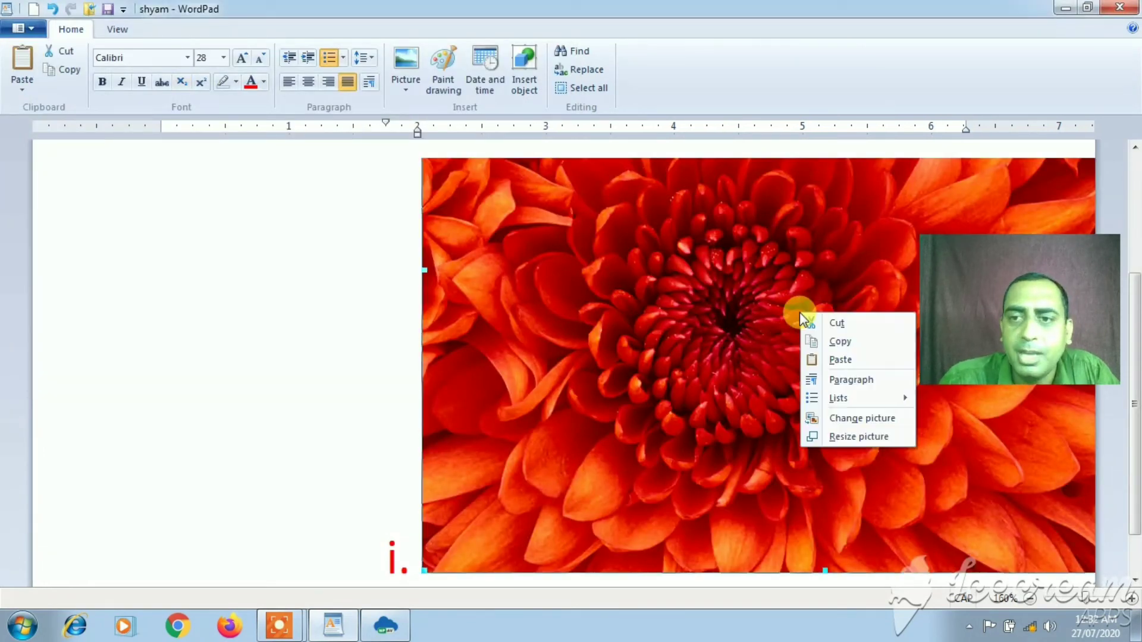
{"action": "left_click", "coordinate": [764, 259]}
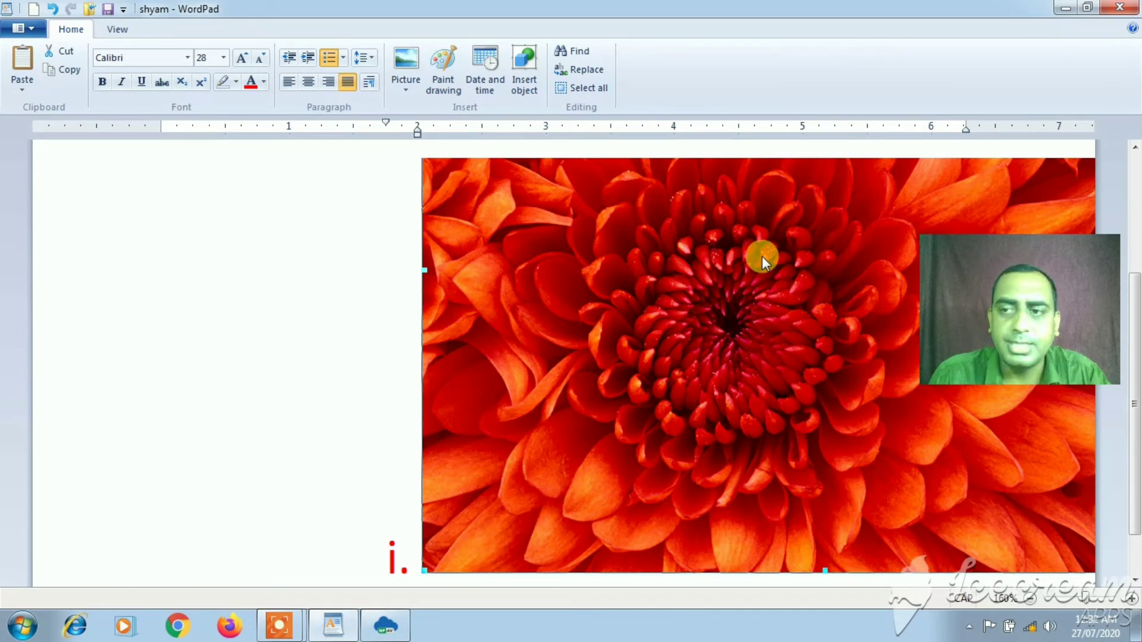
{"action": "key", "text": "Delete"}
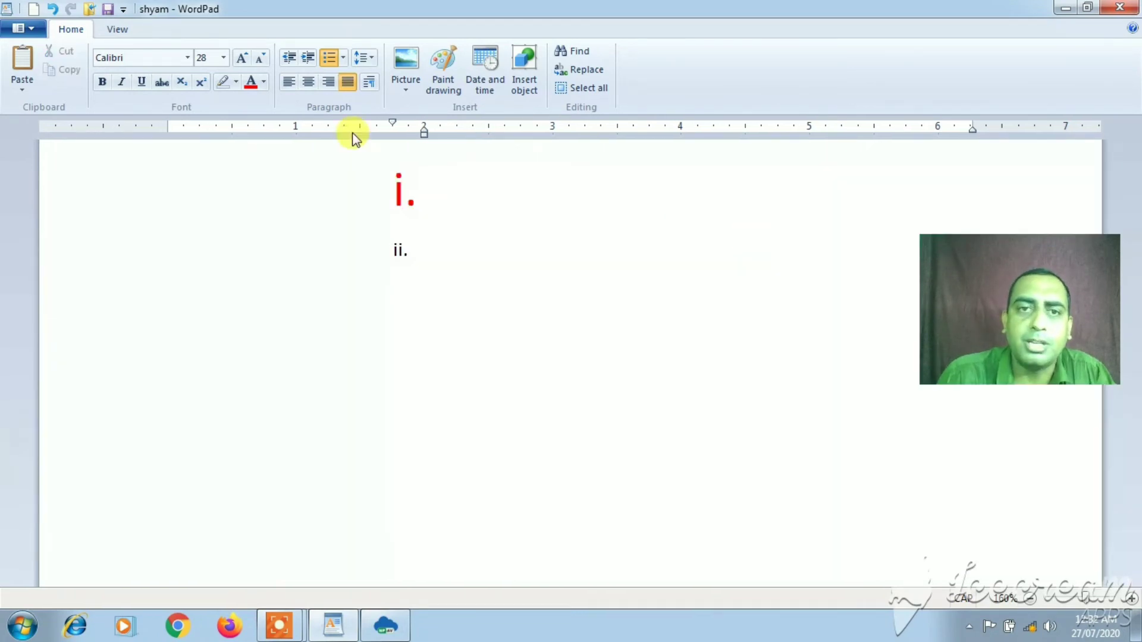
Insert a Paint drawing into the document and enlarge its canvas in Paint to about 794 × 401 px
{"action": "left_click", "coordinate": [454, 98]}
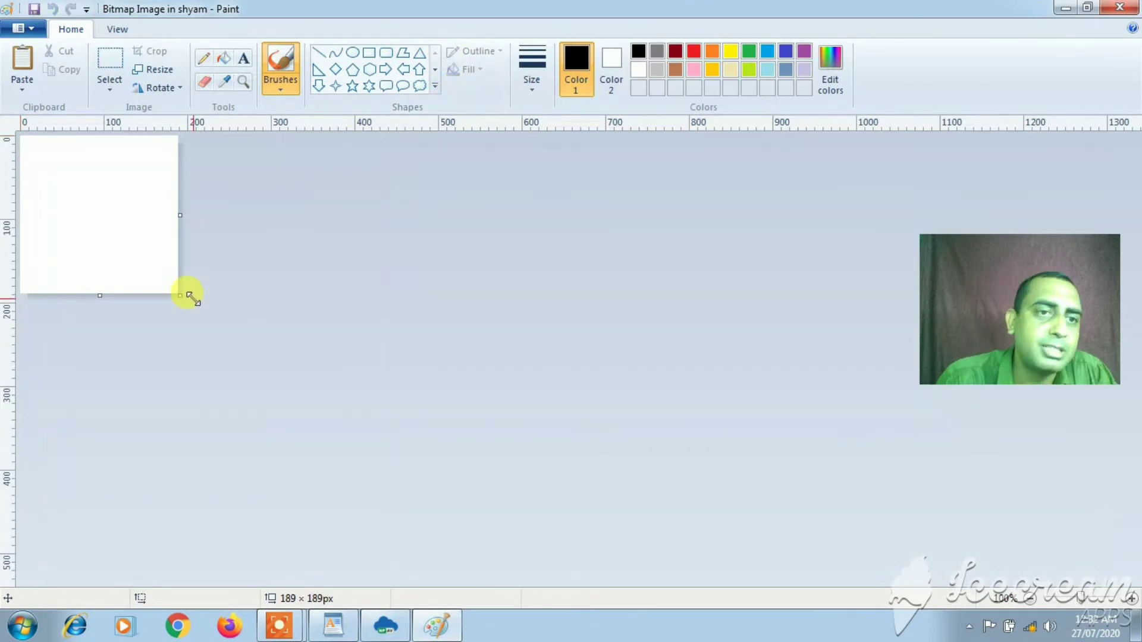
{"action": "left_click_drag", "start_coordinate": [410, 371], "coordinate": [685, 472]}
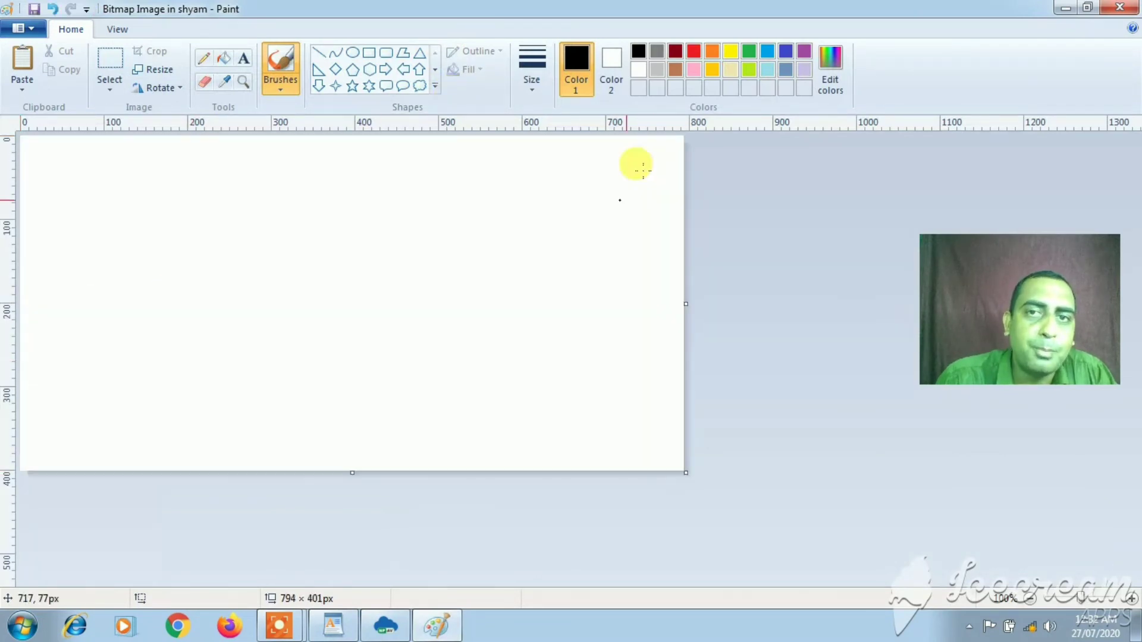
Draw a pentagon about 252 × 209 px, fill it with dark red and return to the WordPad document
{"action": "left_click", "coordinate": [353, 70]}
{"action": "left_click_drag", "start_coordinate": [293, 172], "coordinate": [503, 346]}
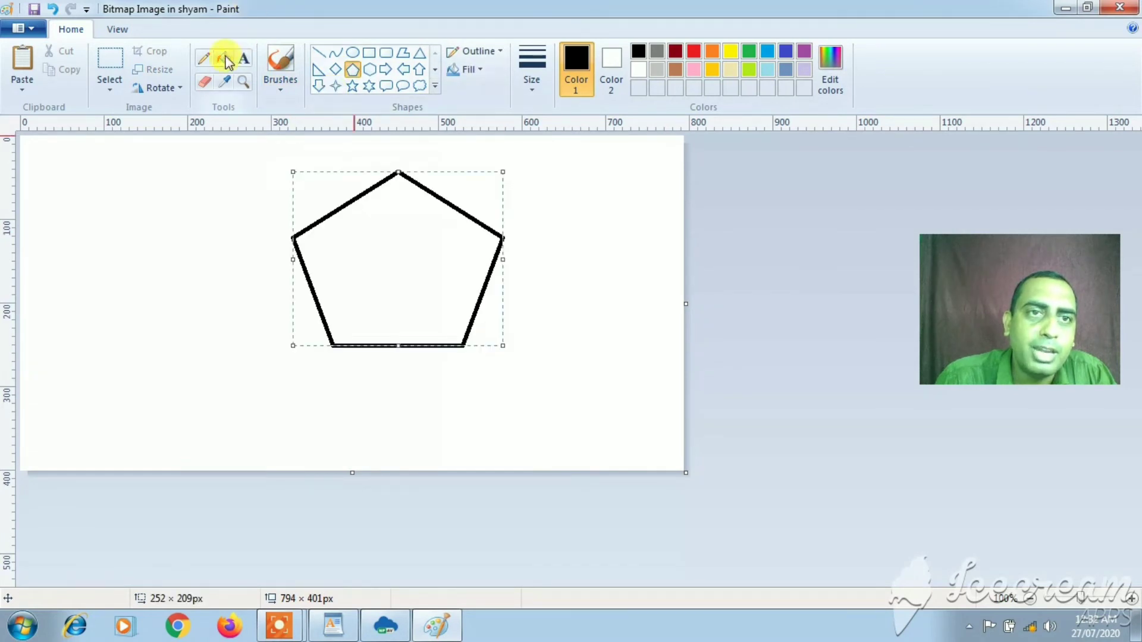
{"action": "left_click", "coordinate": [224, 57]}
{"action": "left_click", "coordinate": [674, 53]}
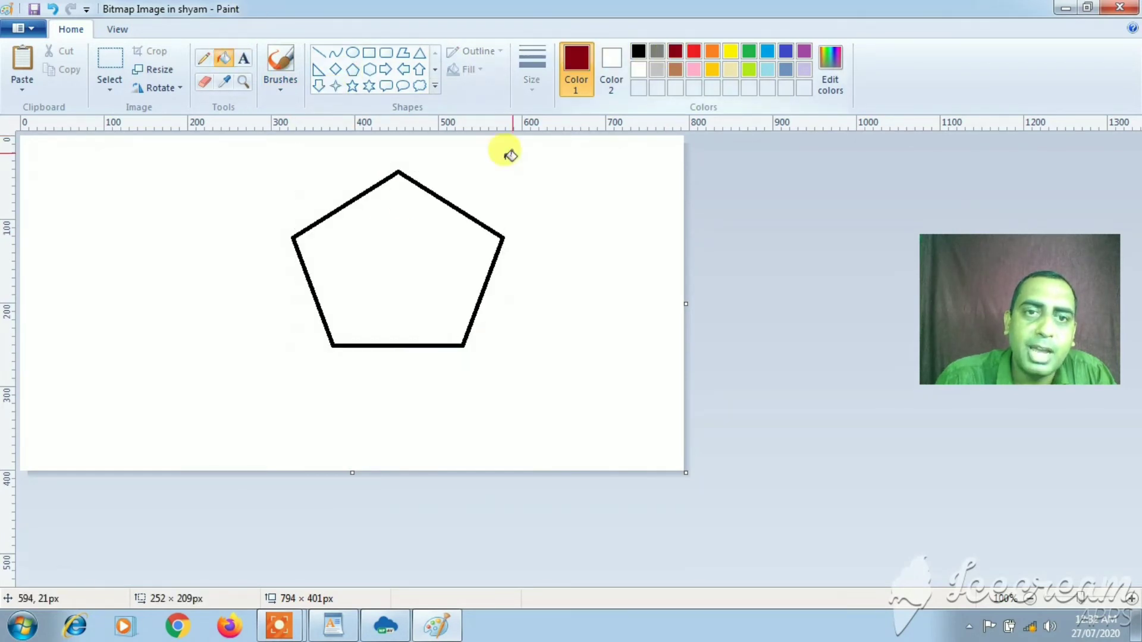
{"action": "left_click", "coordinate": [402, 197]}
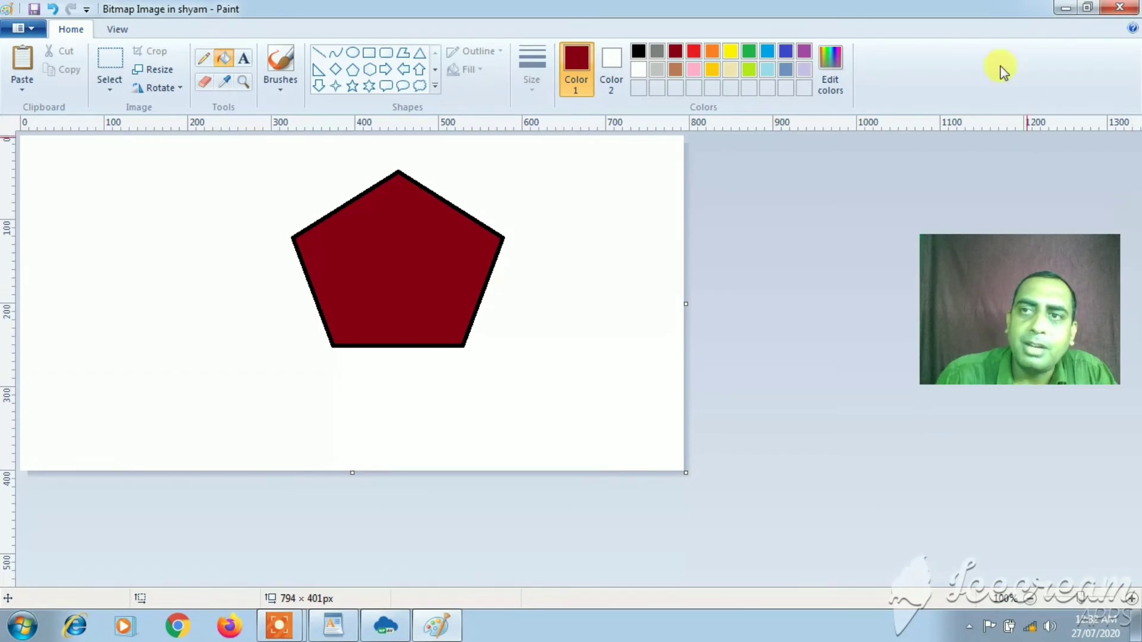
{"action": "double_click", "coordinate": [985, 8]}
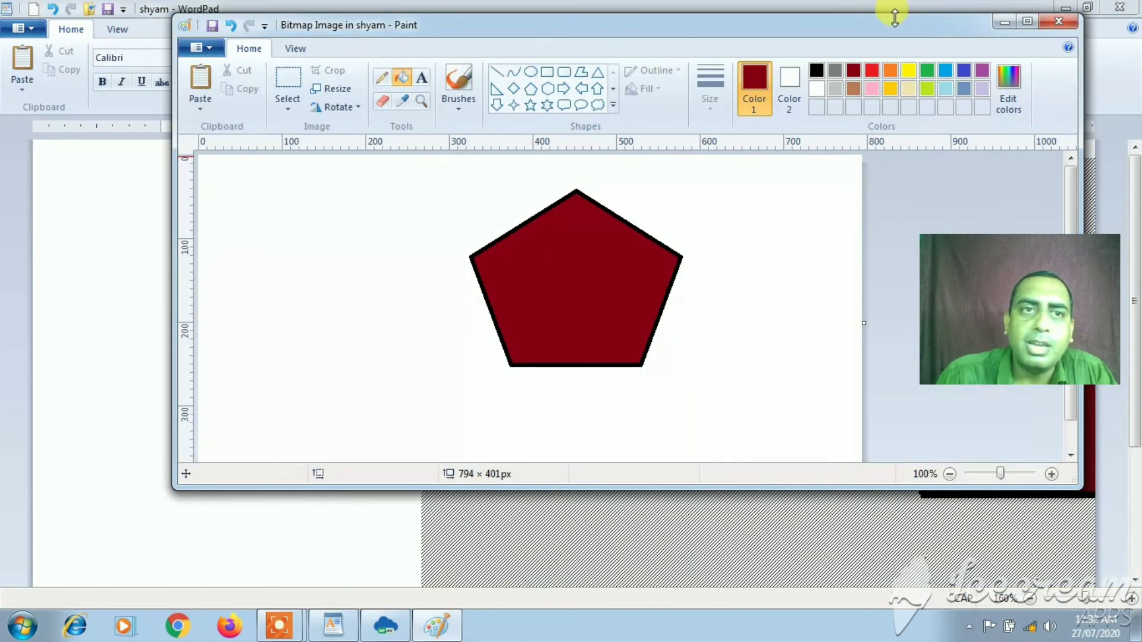
{"action": "left_click", "coordinate": [1066, 37]}
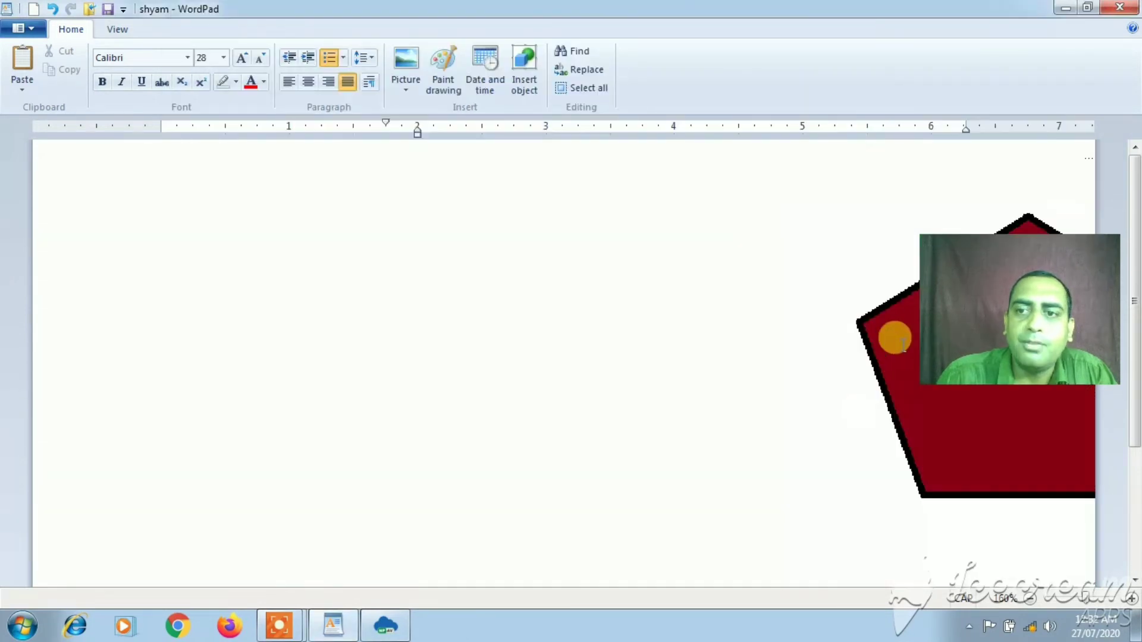
Select the pentagon drawing in the document and delete it
{"action": "left_click", "coordinate": [890, 324]}
{"action": "scroll", "coordinate": [360, 574], "scroll_direction": "up", "scroll_amount": 3}
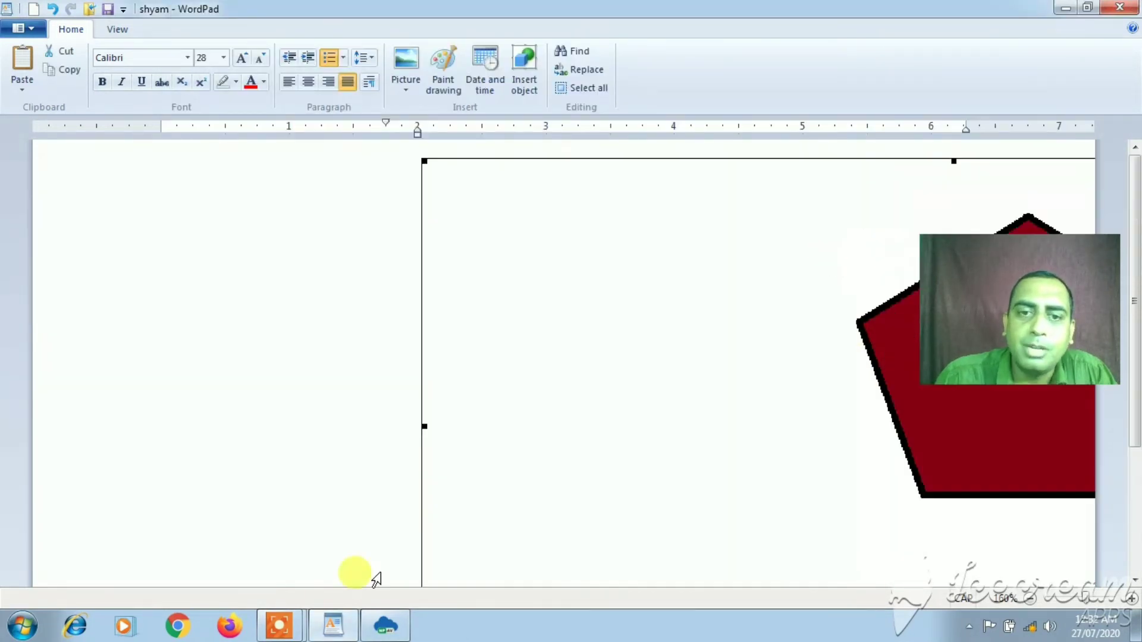
{"action": "left_click_drag", "start_coordinate": [963, 433], "coordinate": [463, 411]}
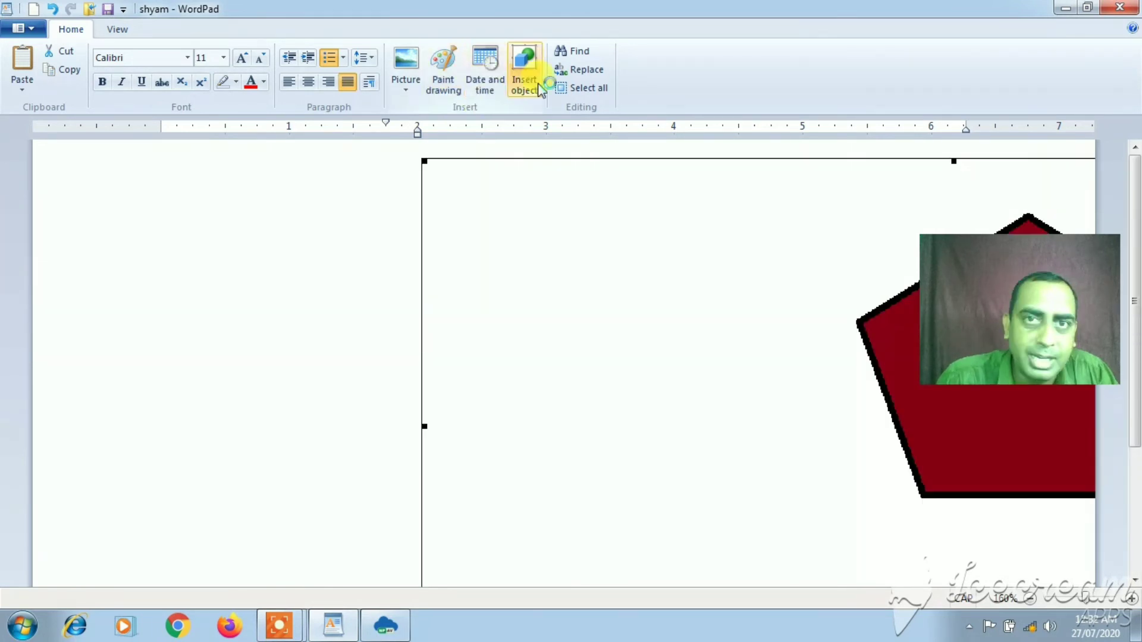
{"action": "left_click", "coordinate": [502, 91]}
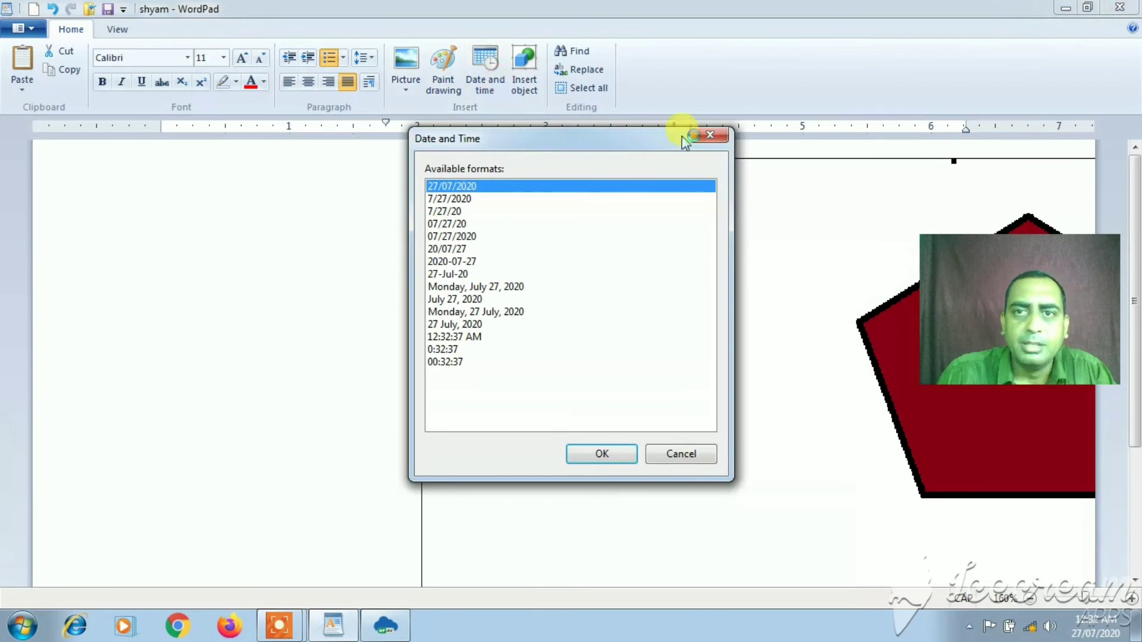
{"action": "left_click", "coordinate": [715, 135]}
{"action": "key", "text": "Delete"}
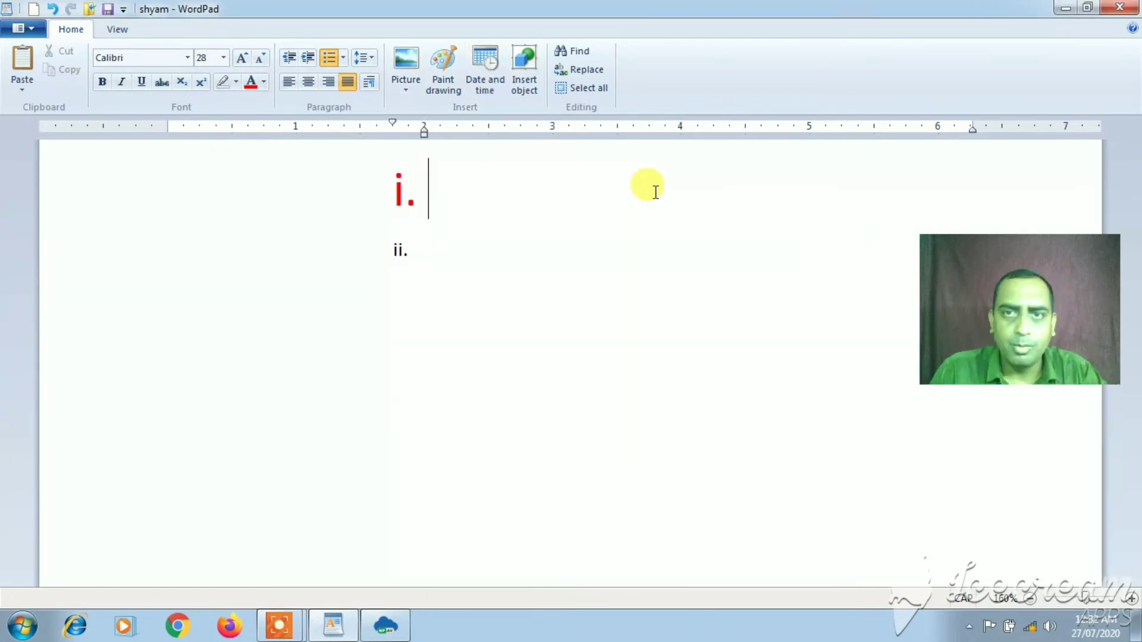
Insert the date on the first list line in the format "Monday, July 27, 2020"
{"action": "left_click", "coordinate": [484, 78]}
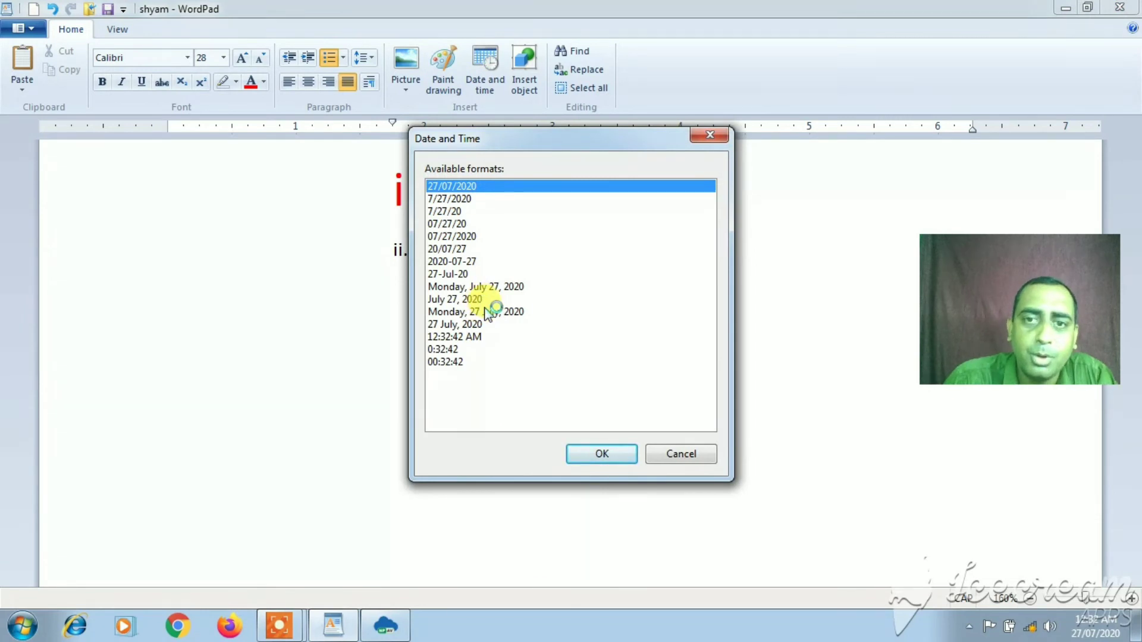
{"action": "left_click", "coordinate": [500, 187]}
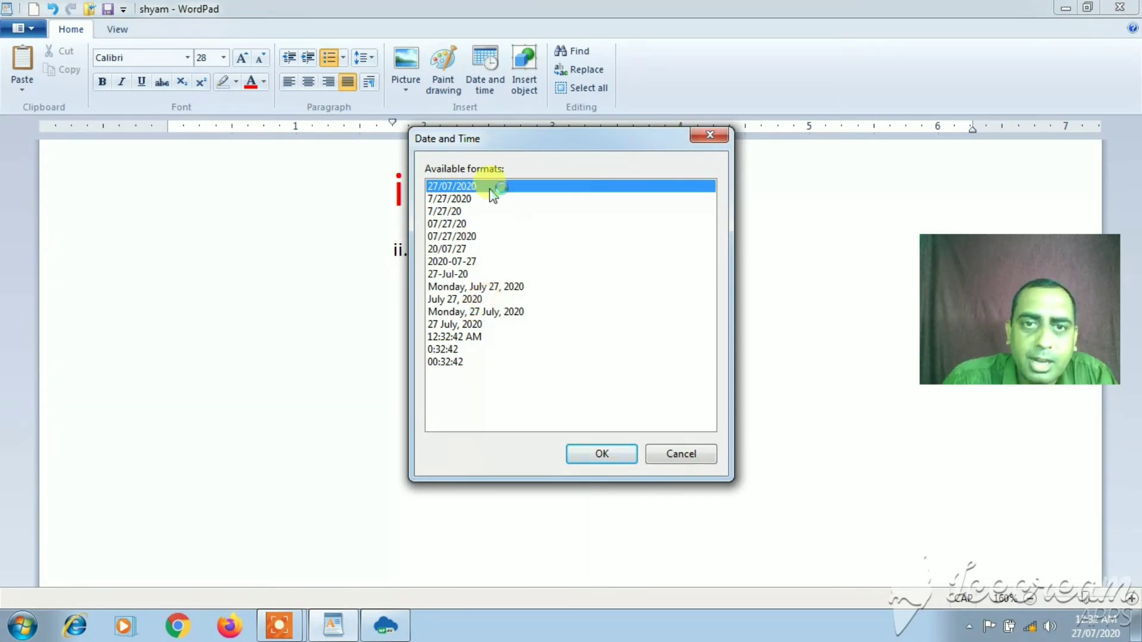
{"action": "left_click", "coordinate": [479, 287]}
{"action": "left_click", "coordinate": [592, 454]}
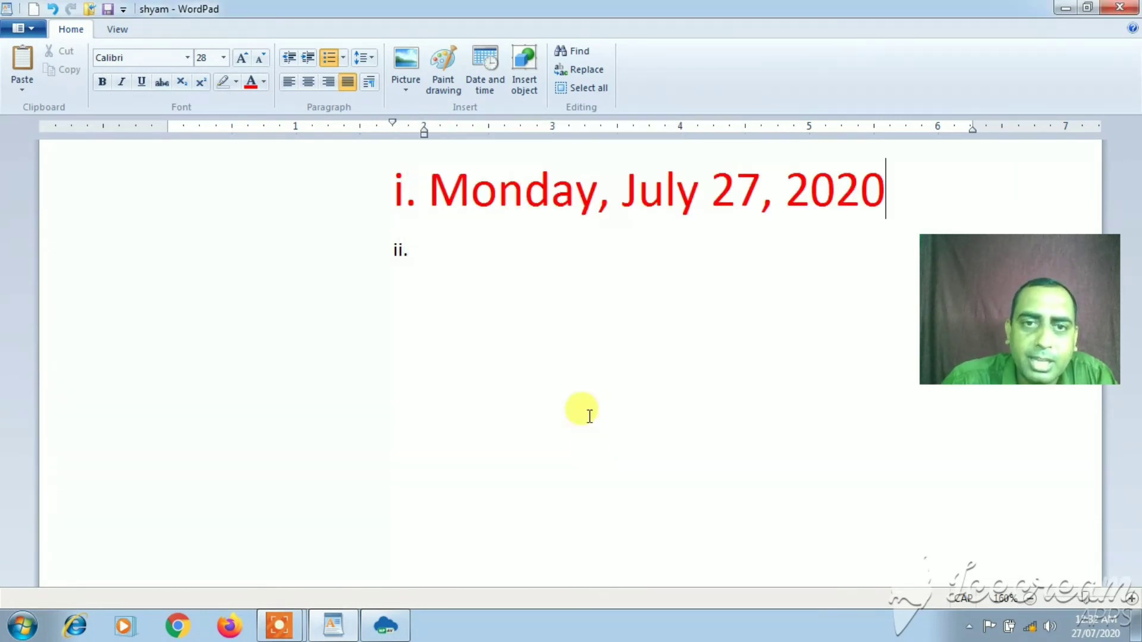
Replace the inserted date with a new Microsoft Office Excel Worksheet object
{"action": "left_click_drag", "start_coordinate": [886, 188], "coordinate": [479, 153]}
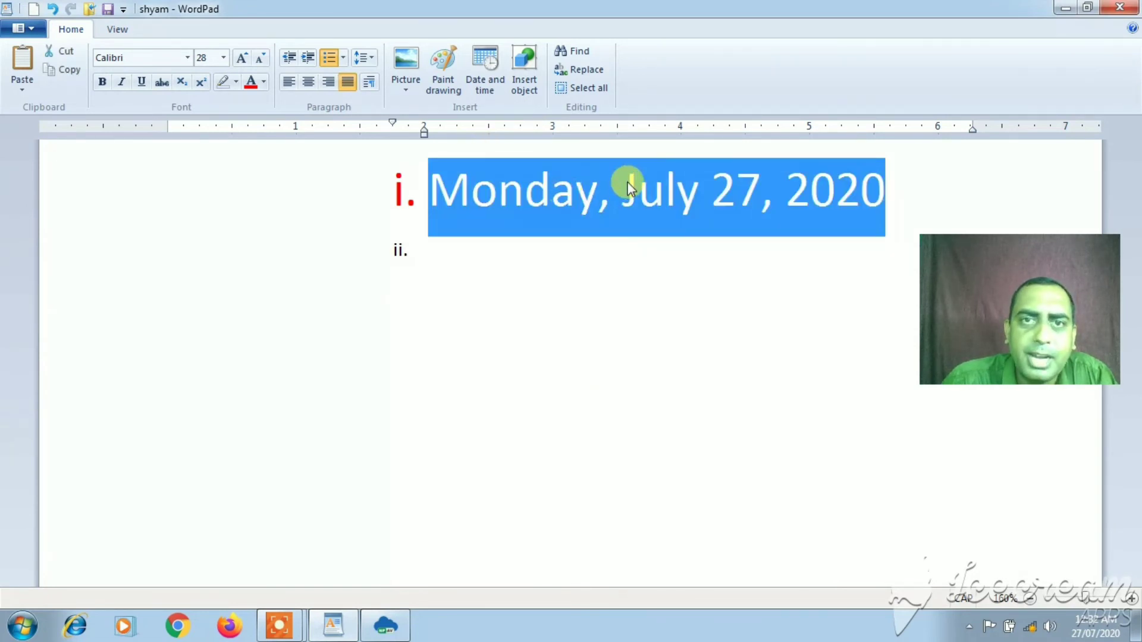
{"action": "left_click", "coordinate": [536, 92]}
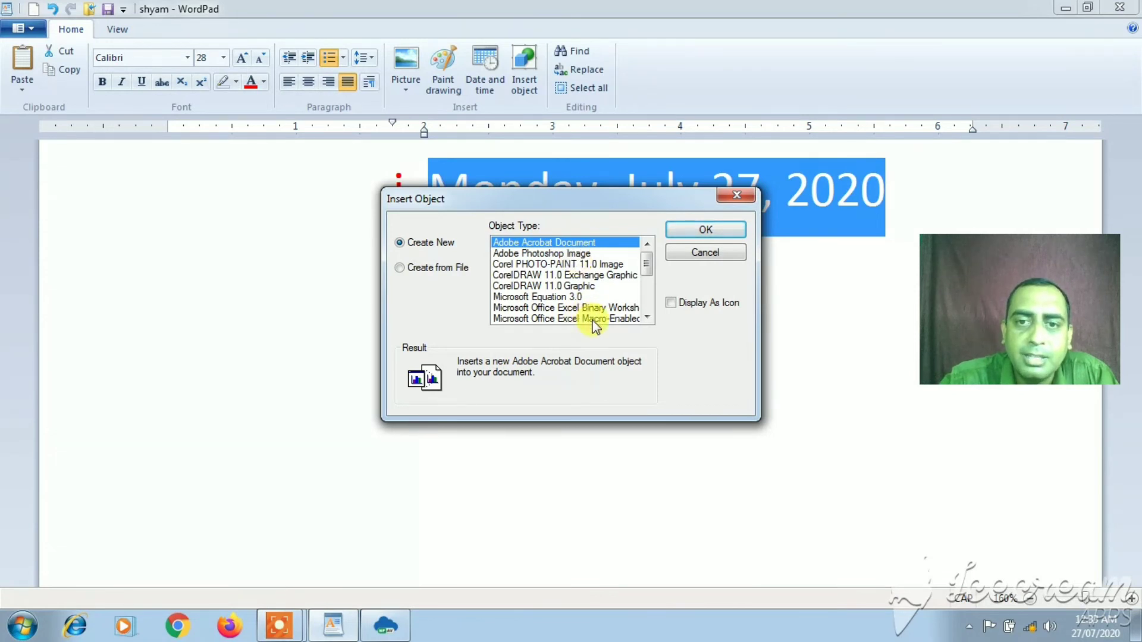
{"action": "left_click", "coordinate": [647, 316]}
{"action": "left_click", "coordinate": [647, 315]}
{"action": "left_click", "coordinate": [647, 316]}
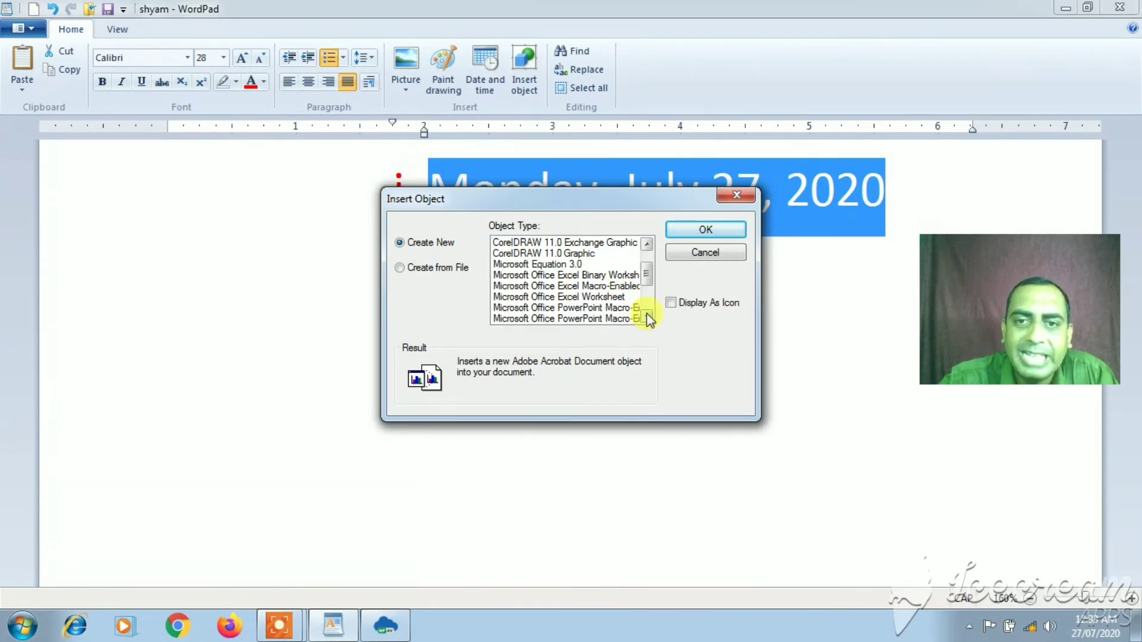
{"action": "left_click", "coordinate": [603, 296]}
{"action": "left_click", "coordinate": [705, 230]}
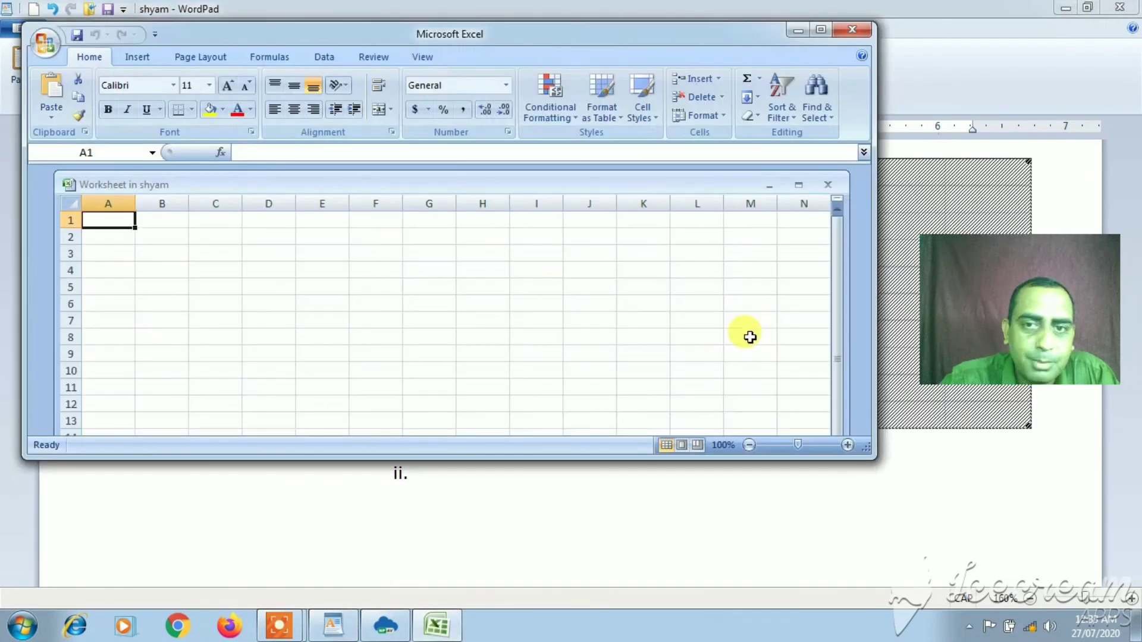
Fill cells A1 to A6 of the embedded worksheet with the series 1 to 6 and return to the document
{"action": "type", "text": "1"}
{"action": "key", "text": "Return"}
{"action": "type", "text": "2"}
{"action": "key", "text": "Return"}
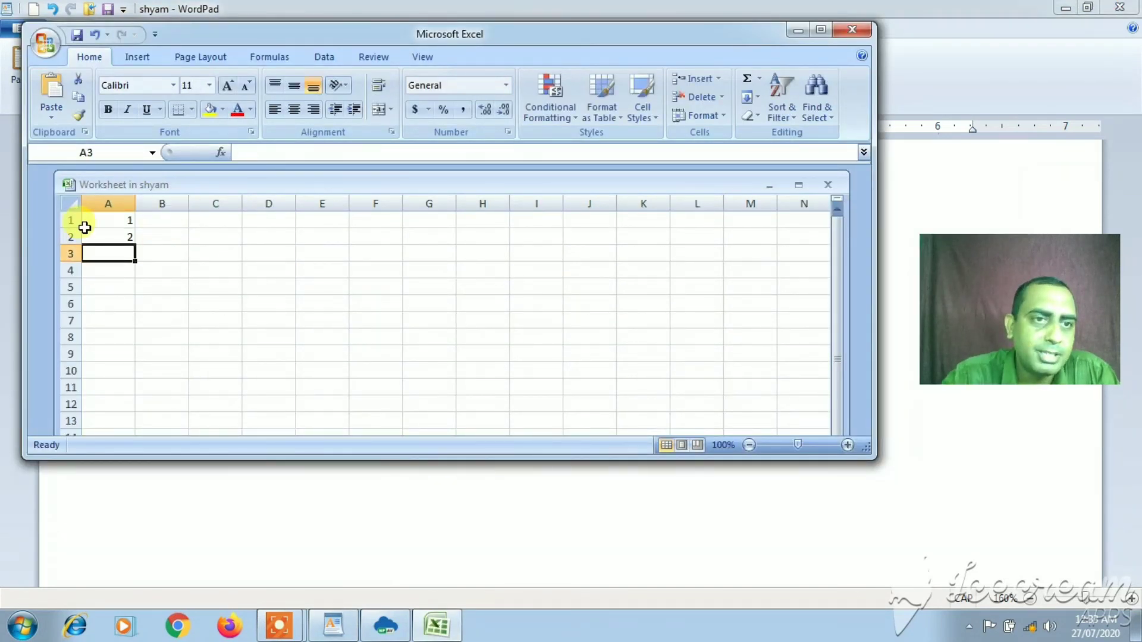
{"action": "left_click_drag", "start_coordinate": [102, 220], "coordinate": [139, 312]}
{"action": "left_click", "coordinate": [431, 319]}
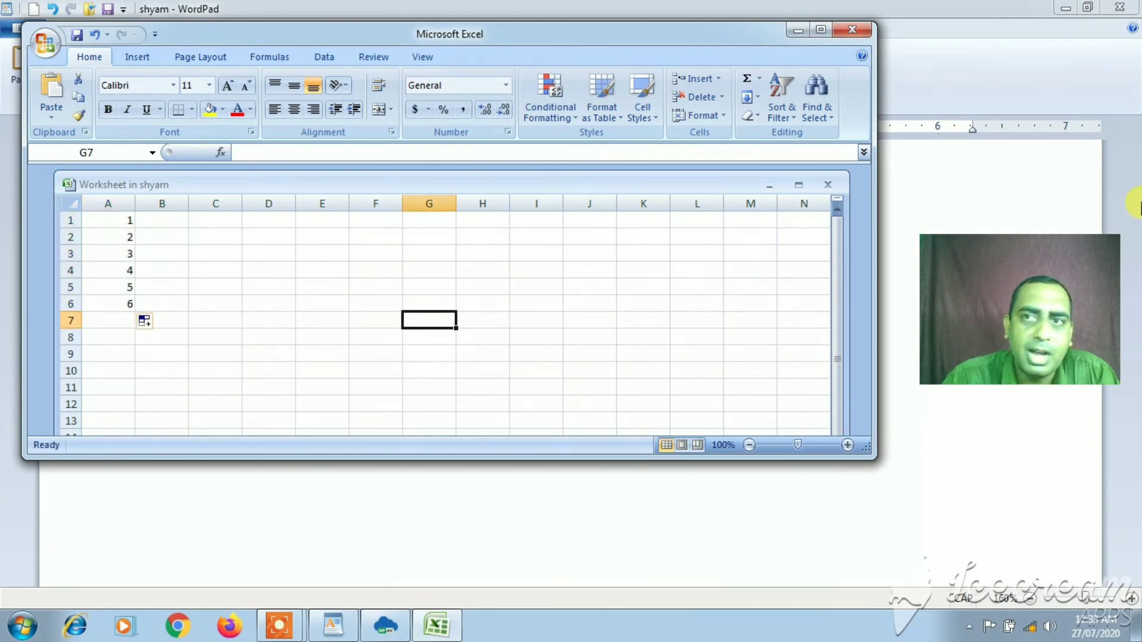
{"action": "left_click", "coordinate": [1005, 61]}
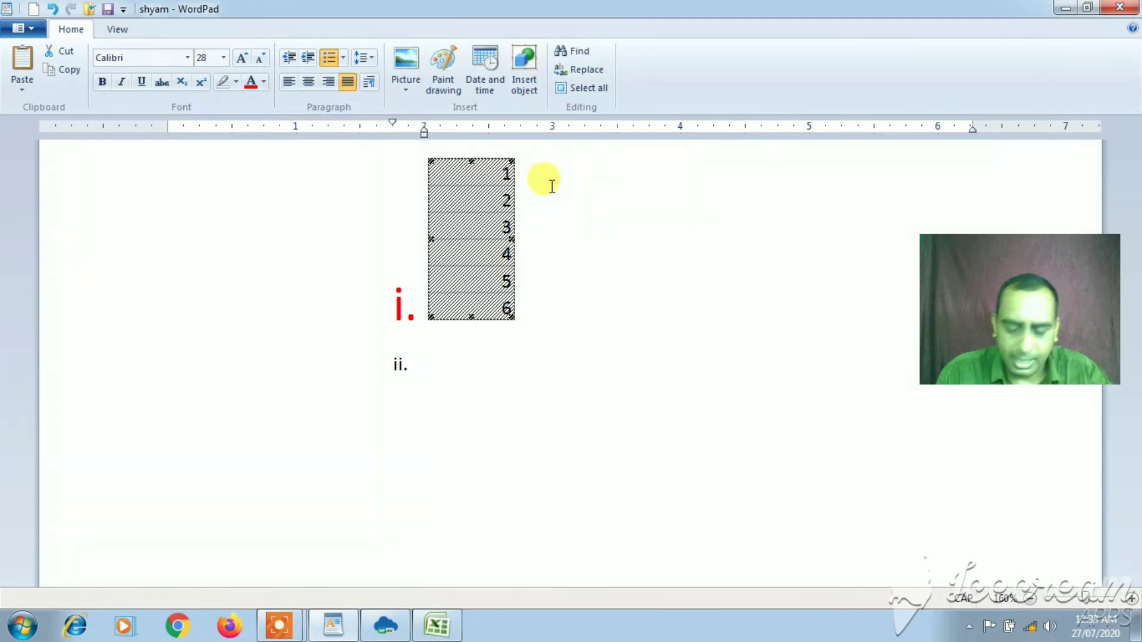
Delete the embedded worksheet and enter "RAM IS GOOD BOY." on the first list line
{"action": "key", "text": "Delete"}
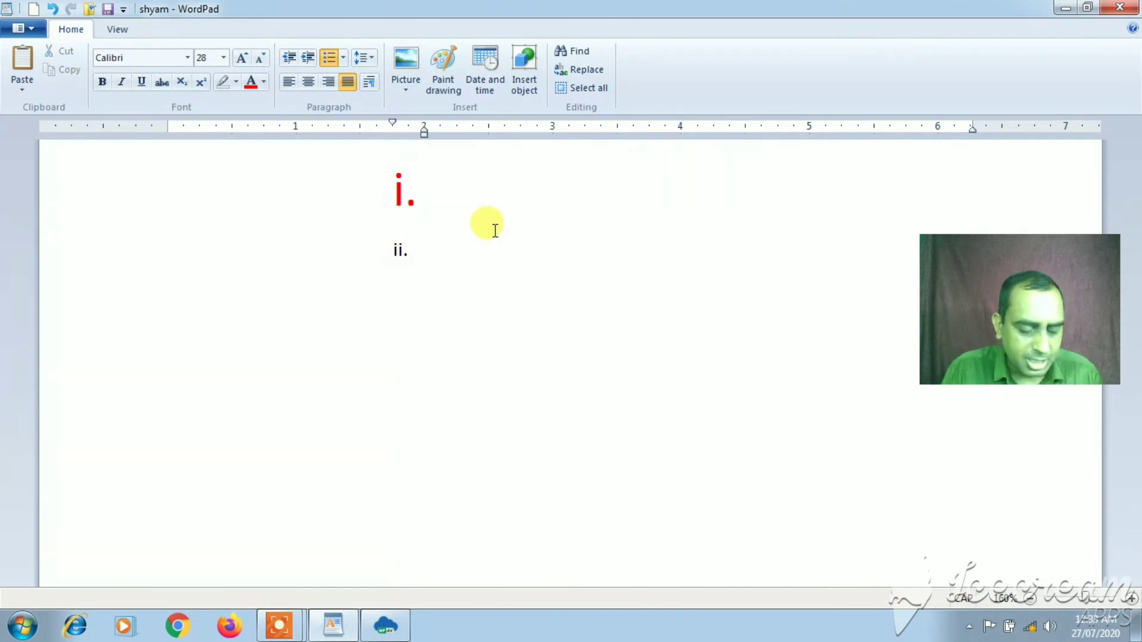
{"action": "type", "text": "RAM IS G"}
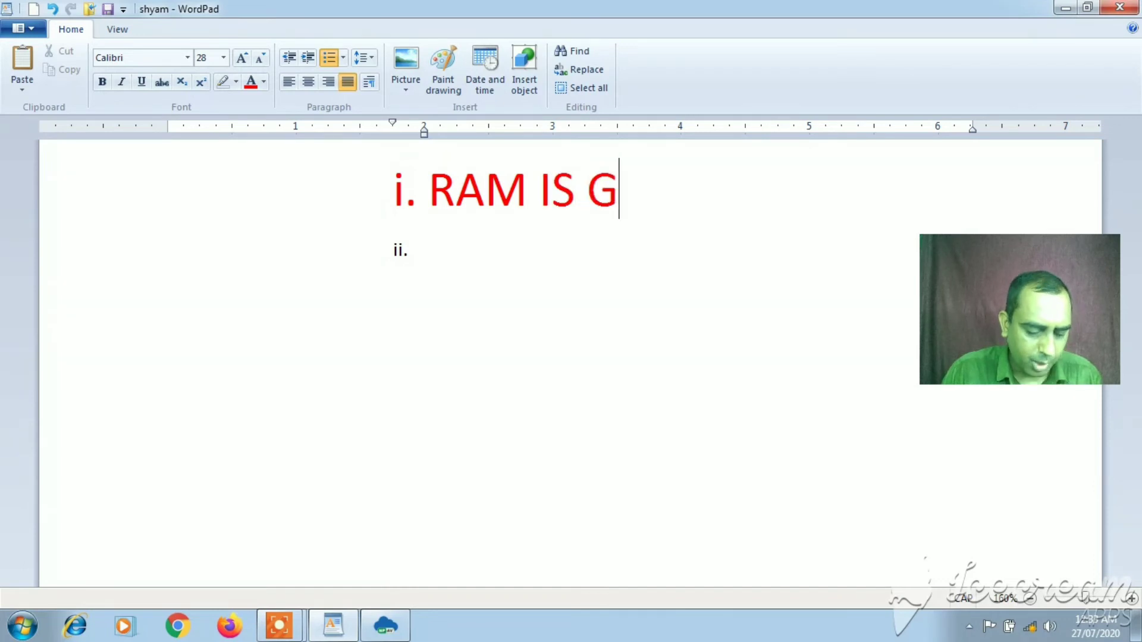
{"action": "type", "text": "OOD BOY"}
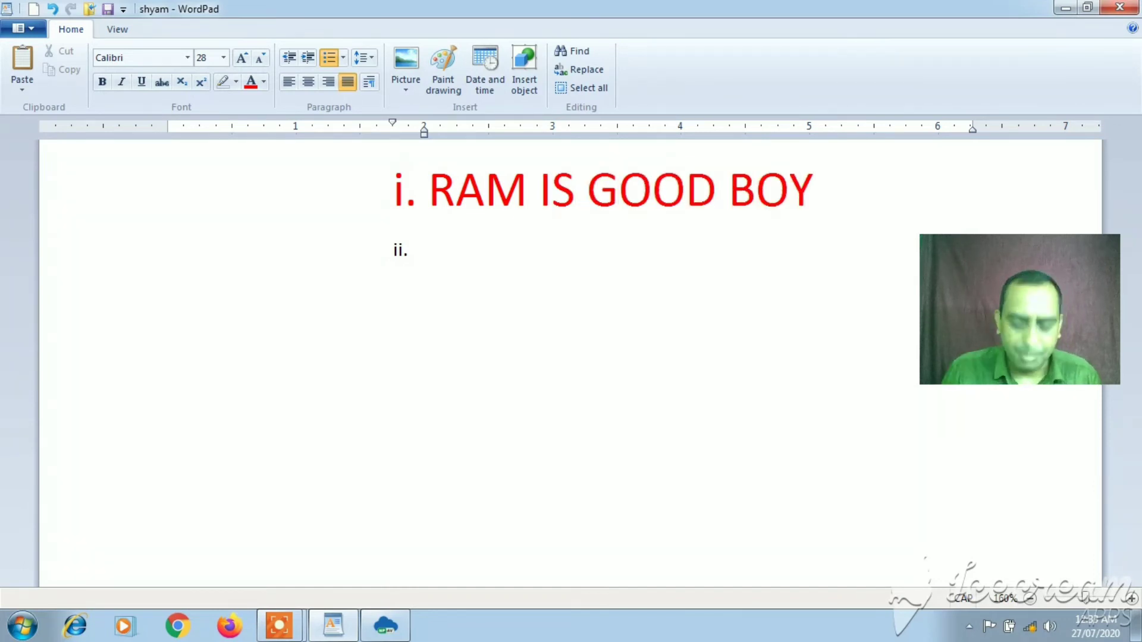
{"action": "type", "text": "."}
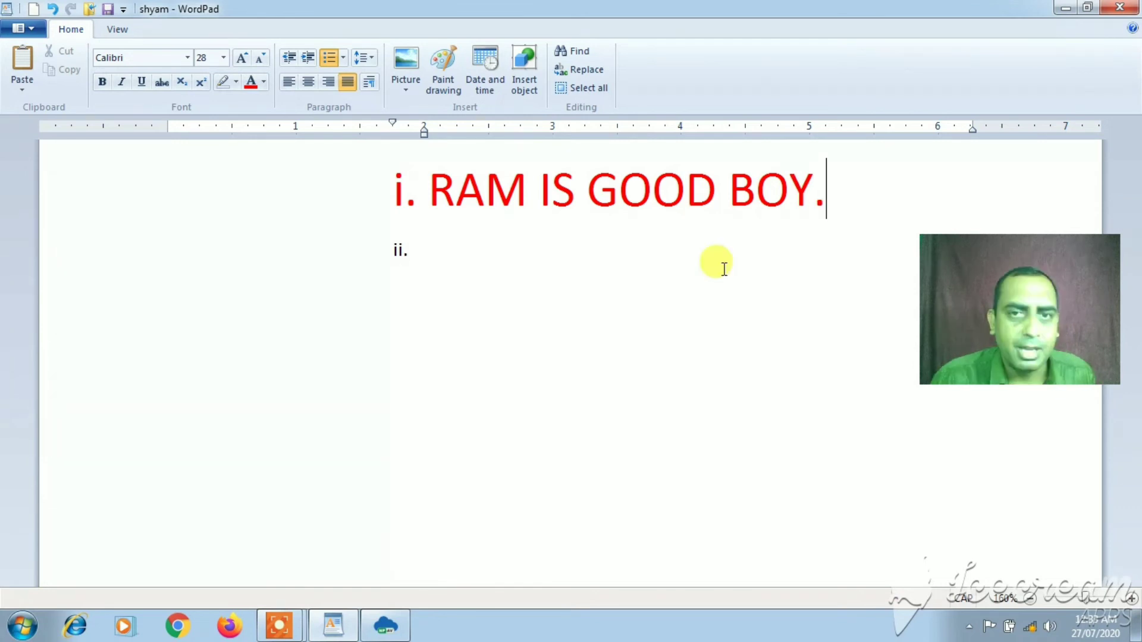
Copy the whole "RAM IS GOOD BOY." line and paste it four times, starting over the original line
{"action": "triple_click", "coordinate": [851, 186]}
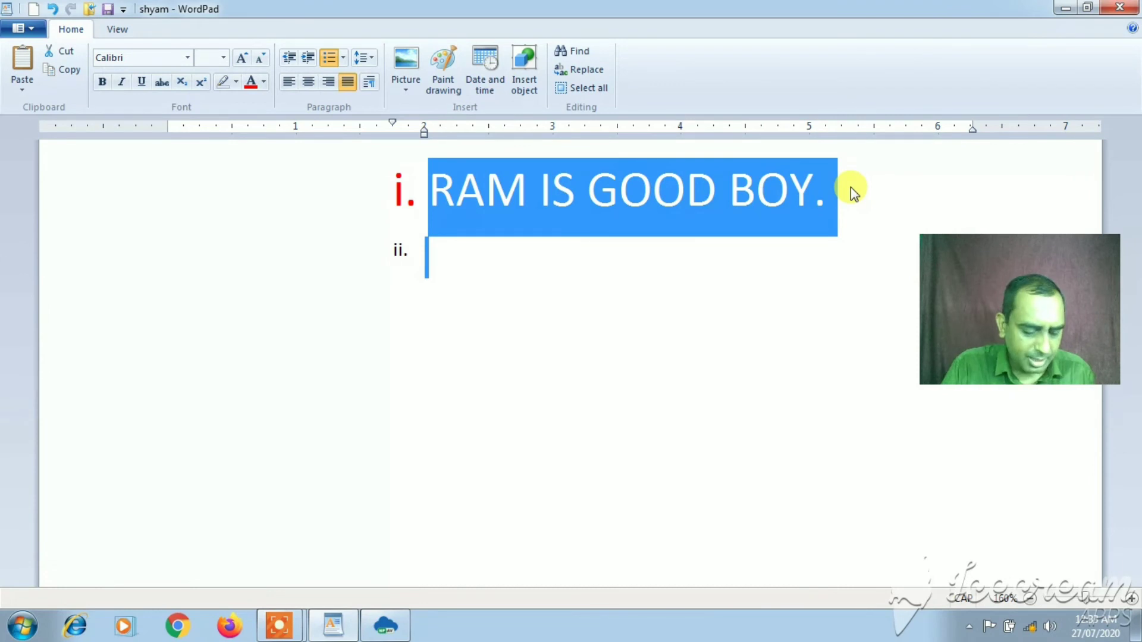
{"action": "key", "text": "ctrl+c"}
{"action": "key", "text": "ctrl+v"}
{"action": "key", "text": "ctrl+v"}
{"action": "key", "text": "ctrl+v"}
{"action": "key", "text": "ctrl+v"}
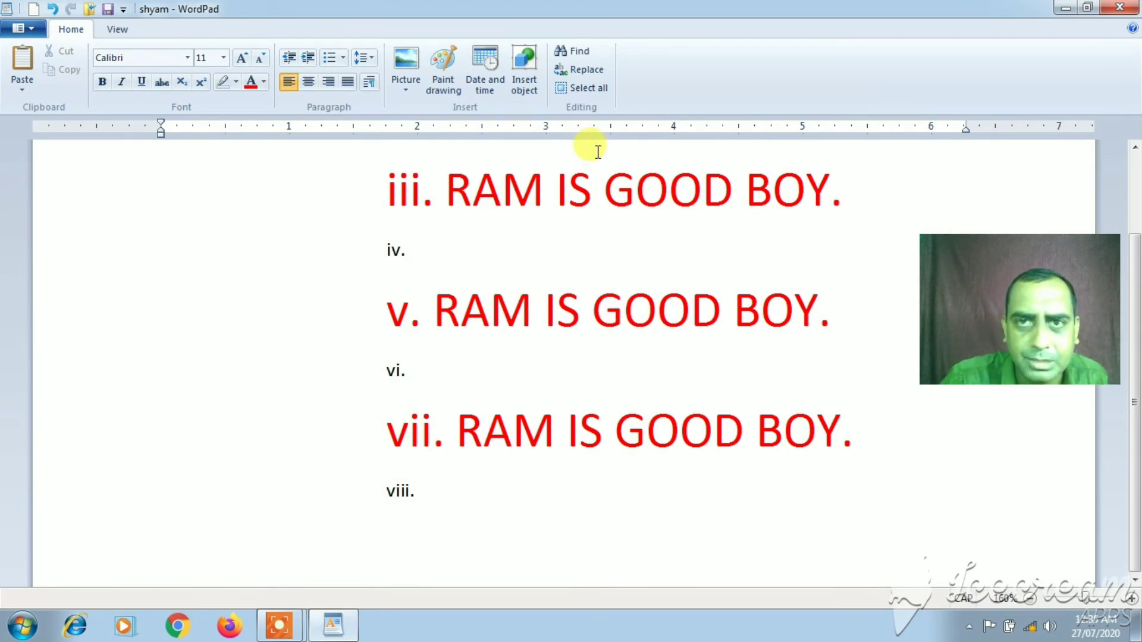
Find the occurrences of "RAM" in the document one after another and close the search
{"action": "left_click", "coordinate": [580, 51]}
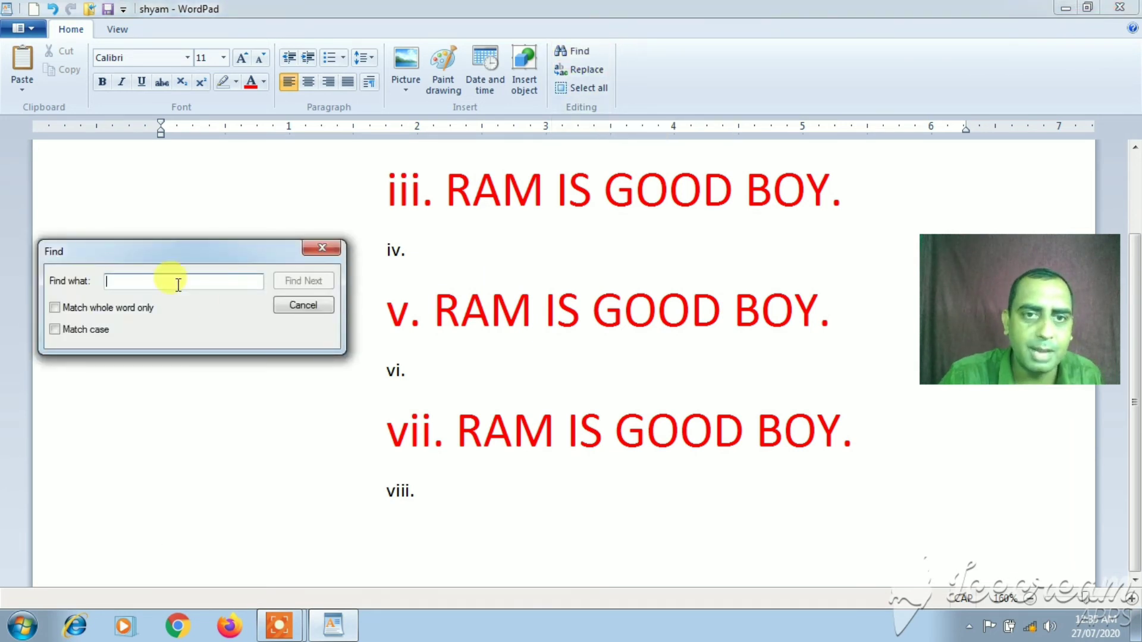
{"action": "type", "text": "RAM"}
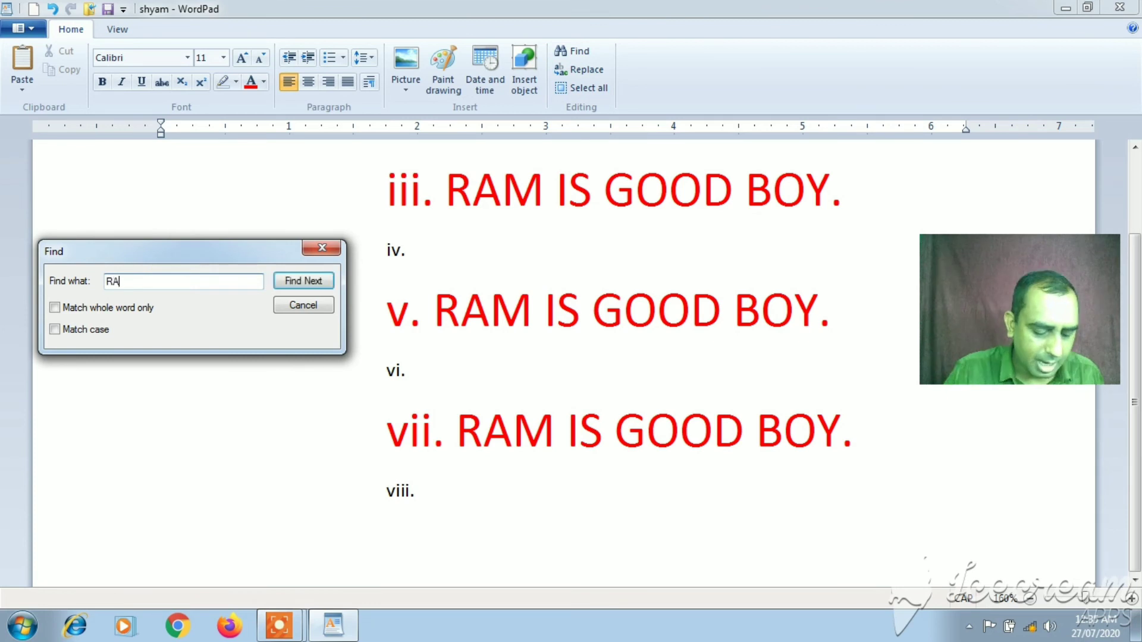
{"action": "left_click", "coordinate": [311, 282]}
{"action": "left_click", "coordinate": [326, 282]}
{"action": "left_click", "coordinate": [325, 282]}
{"action": "left_click", "coordinate": [326, 282]}
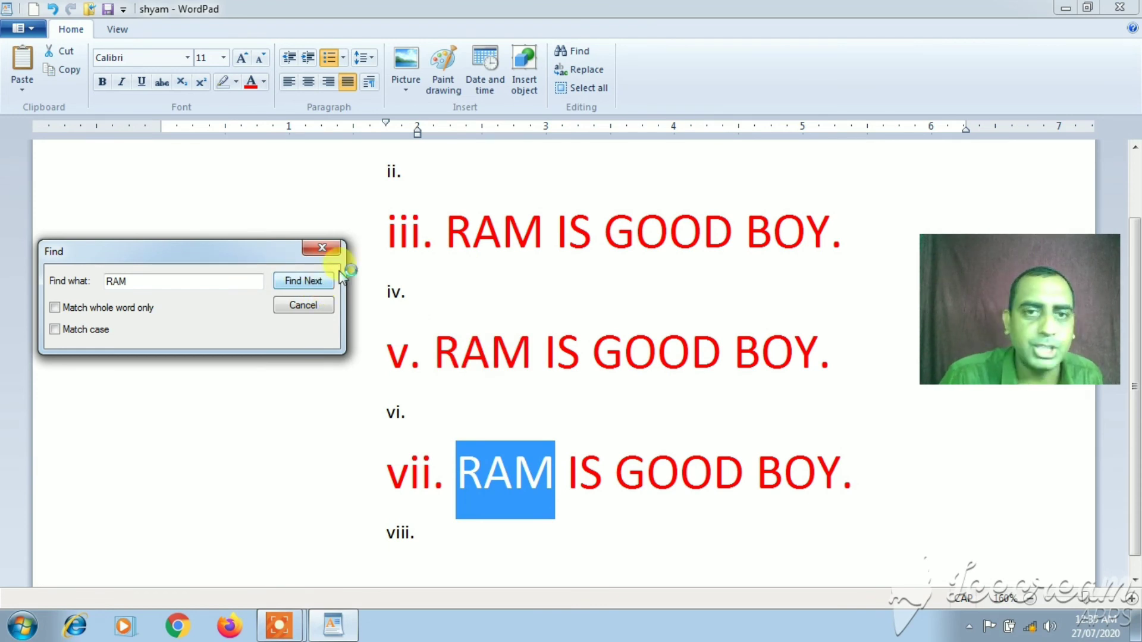
{"action": "left_click", "coordinate": [329, 251]}
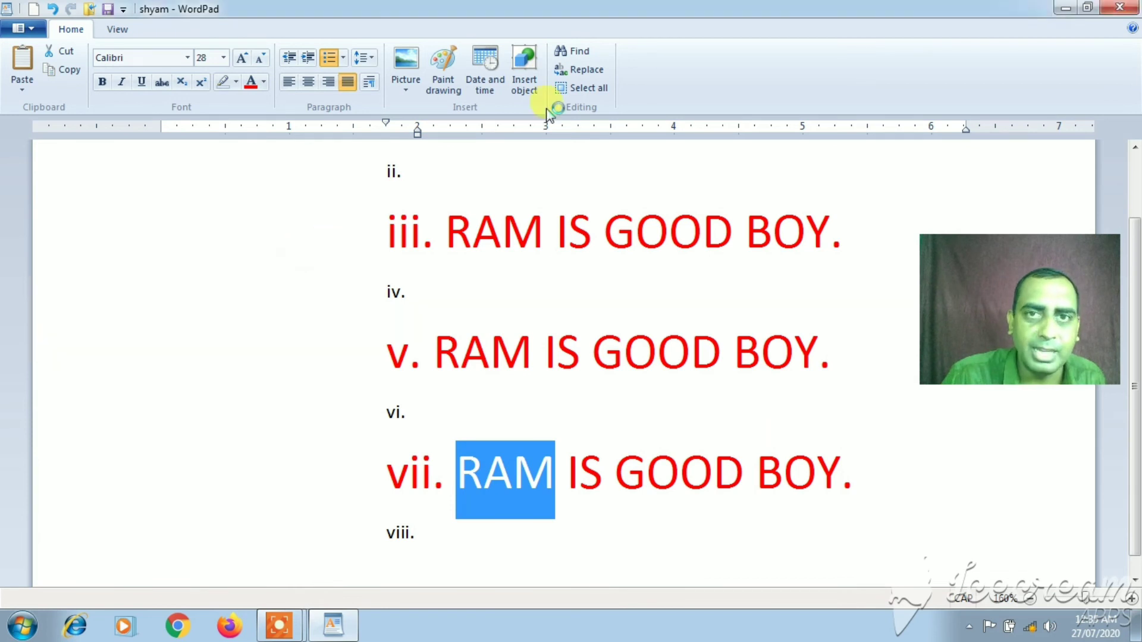
Set up a text replacement that looks for "RAM" and replaces it with "SHYAM"
{"action": "left_click", "coordinate": [580, 70]}
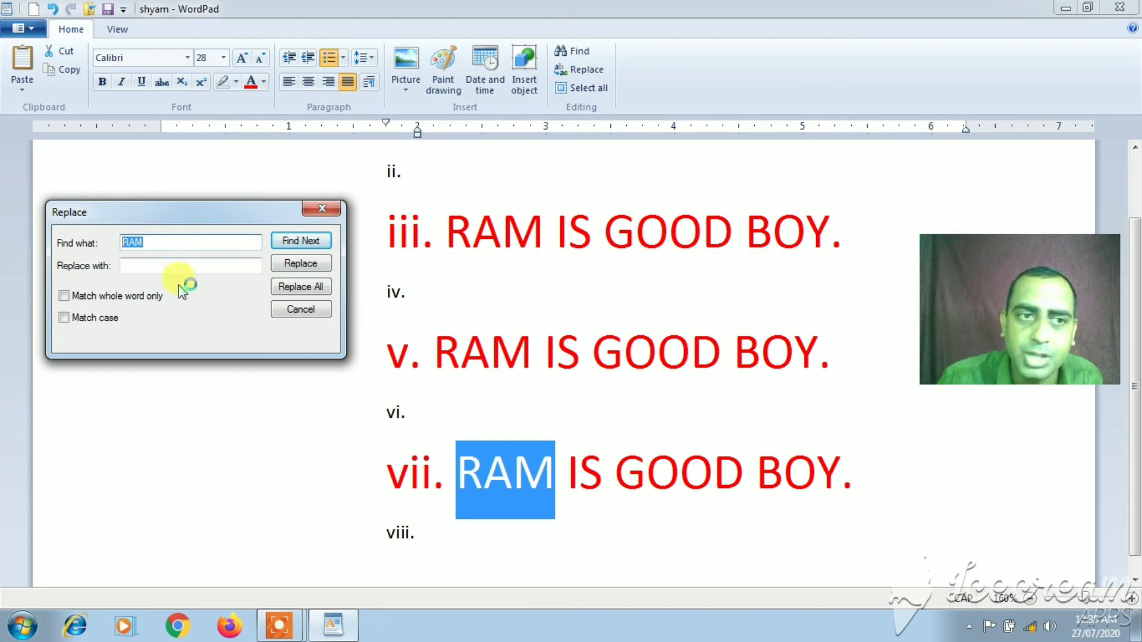
{"action": "left_click", "coordinate": [182, 262]}
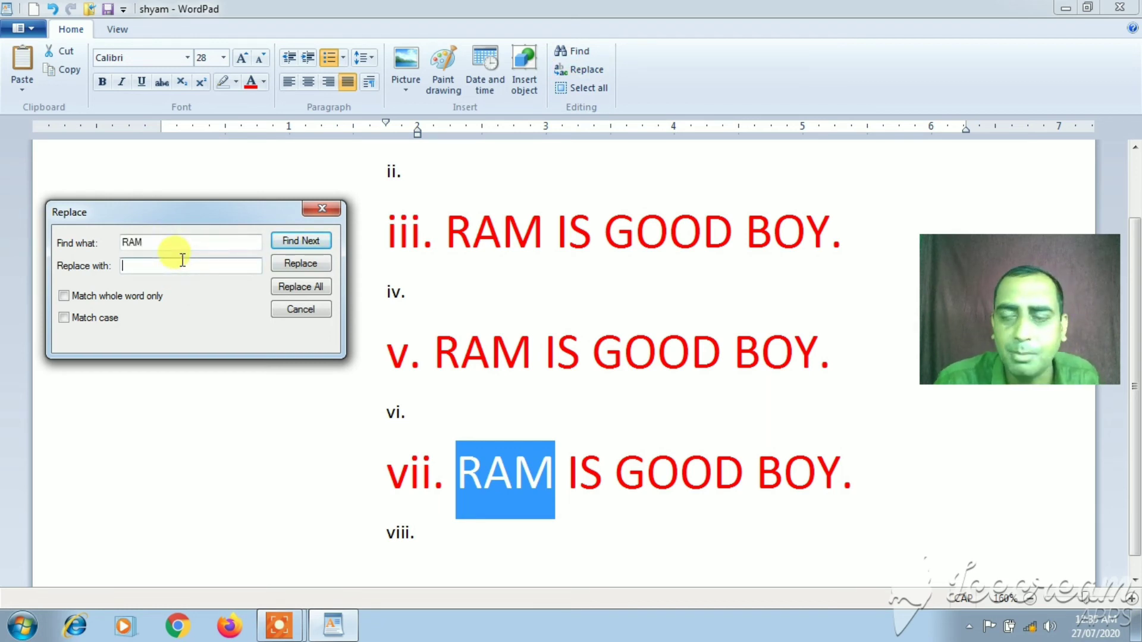
{"action": "right_click", "coordinate": [160, 241]}
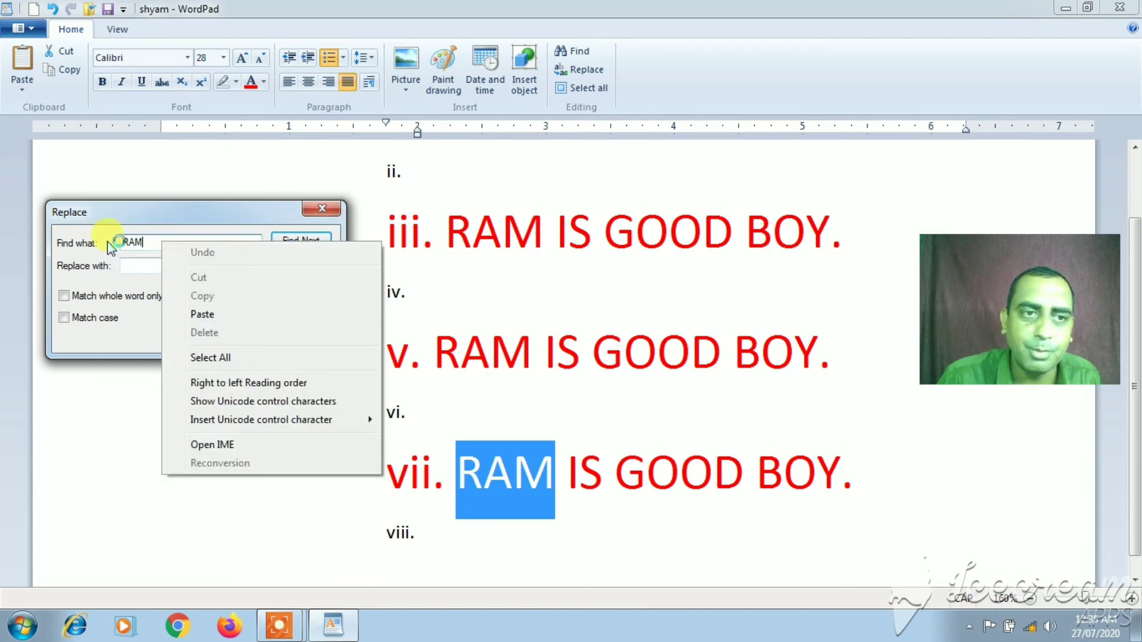
{"action": "left_click", "coordinate": [156, 244]}
{"action": "left_click_drag", "start_coordinate": [148, 242], "coordinate": [122, 243]}
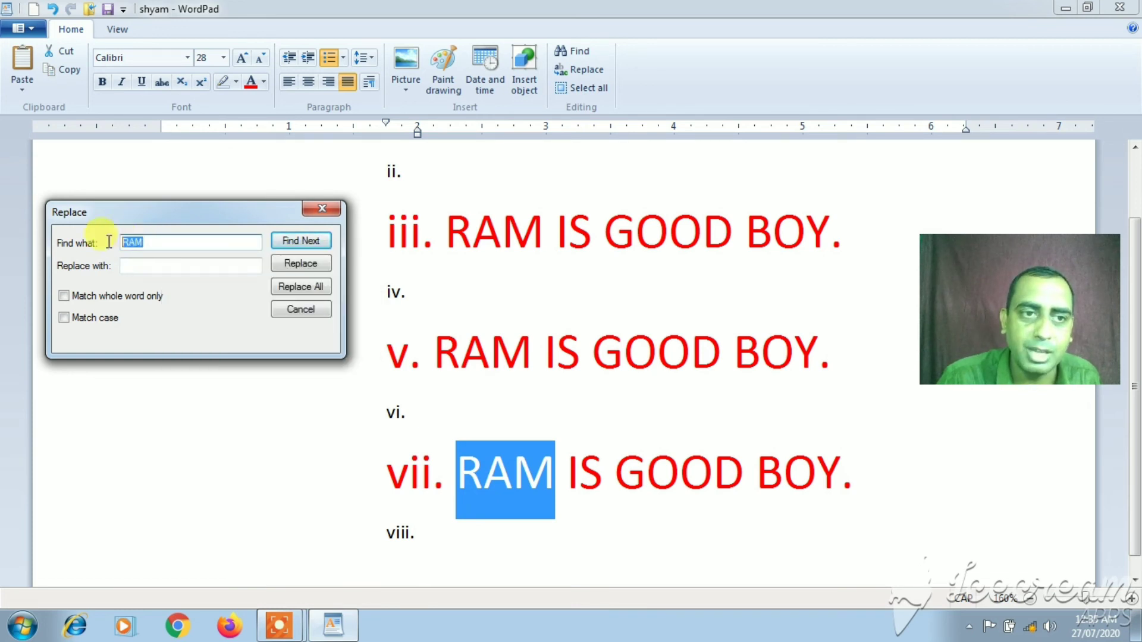
{"action": "left_click", "coordinate": [162, 266]}
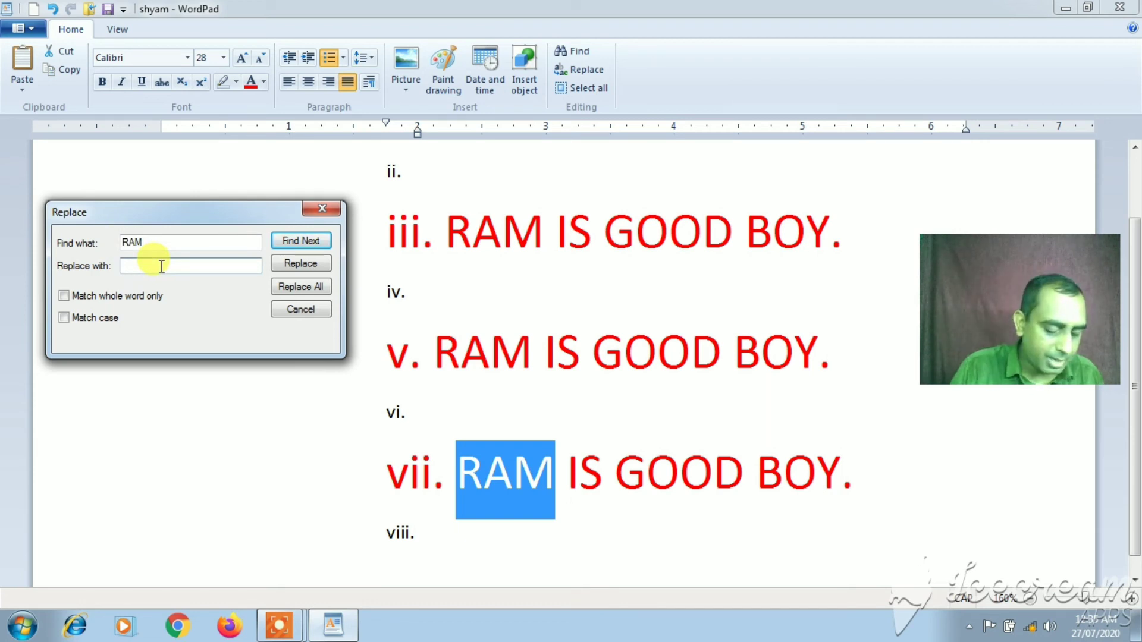
{"action": "type", "text": "SHYAM"}
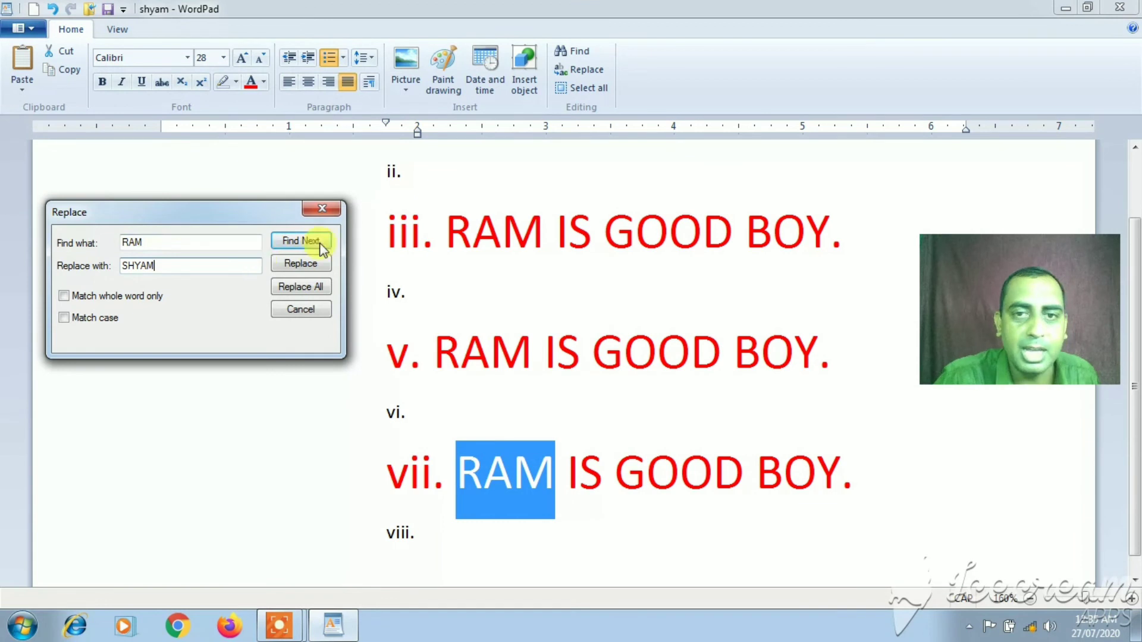
Replace the selected "RAM" with "SHYAM", replace all remaining occurrences and close the dialog
{"action": "left_click", "coordinate": [308, 265]}
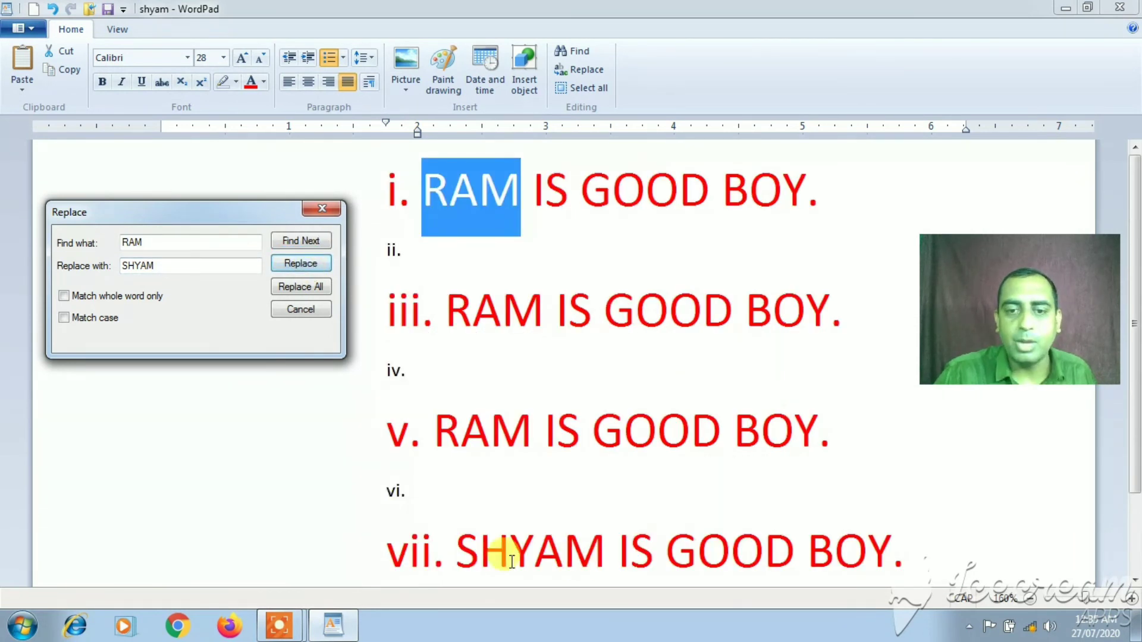
{"action": "left_click", "coordinate": [304, 287]}
{"action": "left_click", "coordinate": [301, 326]}
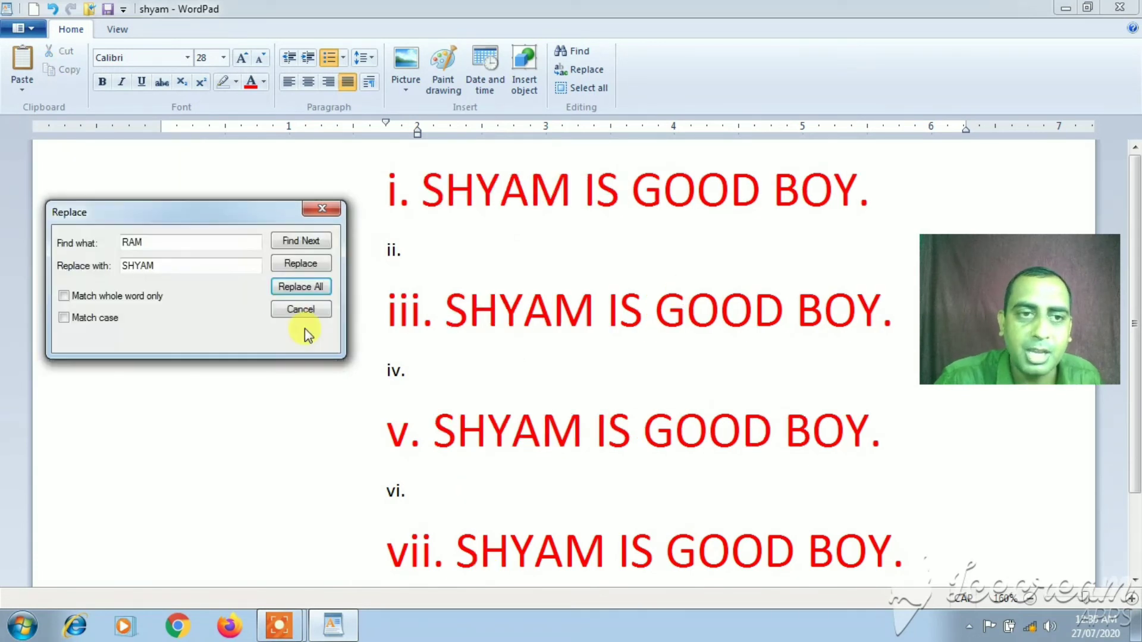
{"action": "left_click", "coordinate": [321, 209]}
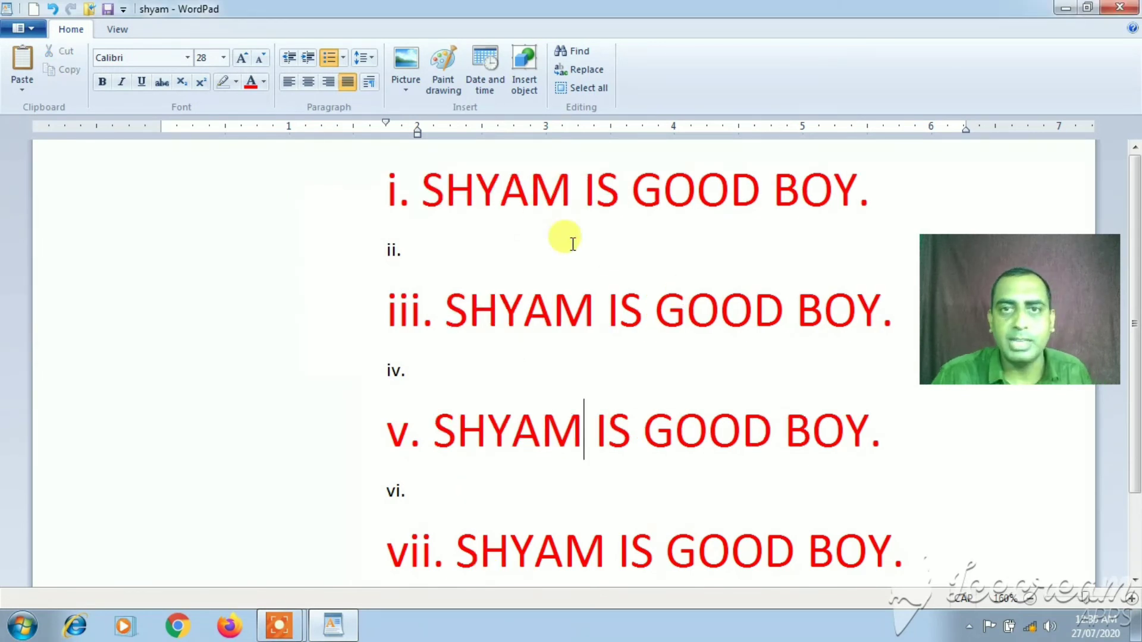
Select the whole document, zoom the view in and out, and reset the zoom to 100%
{"action": "left_click", "coordinate": [587, 88]}
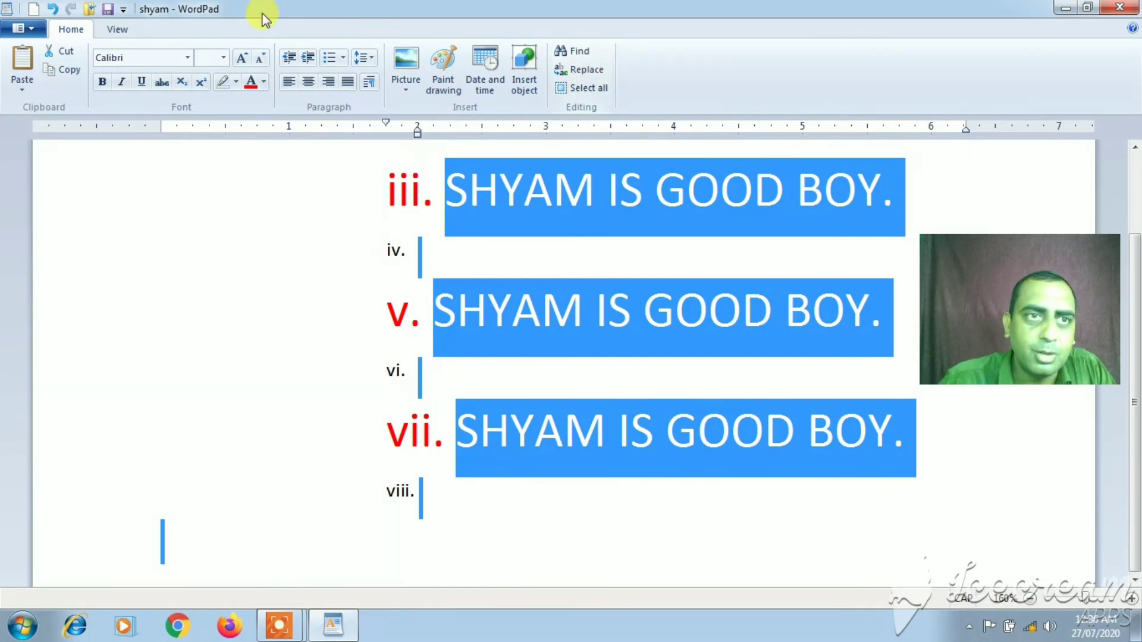
{"action": "left_click", "coordinate": [117, 30]}
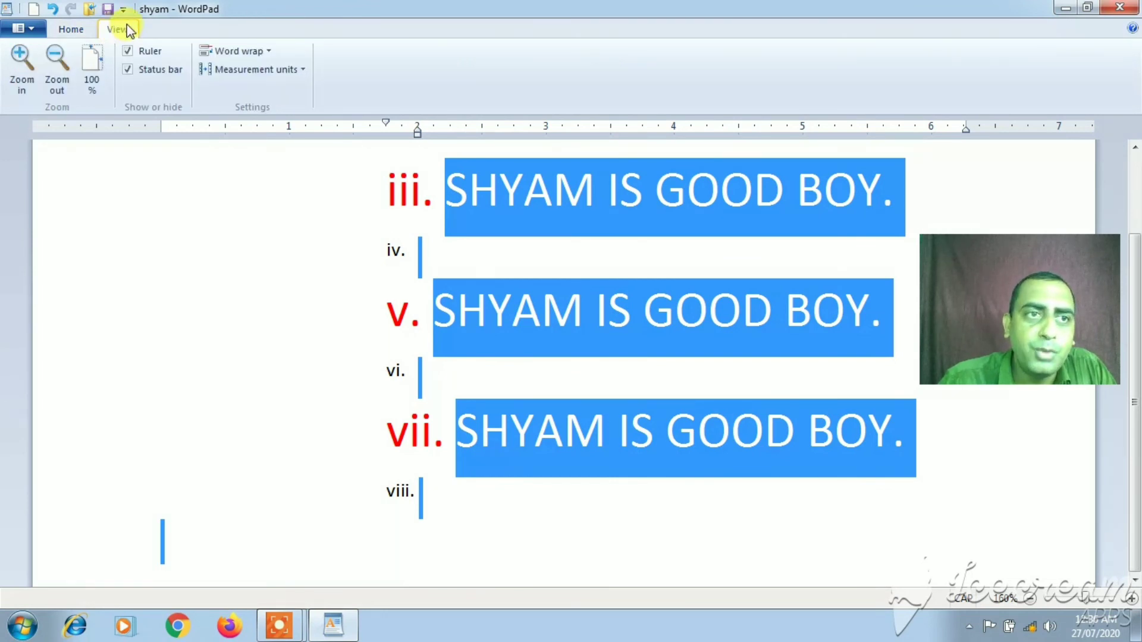
{"action": "left_click", "coordinate": [22, 89]}
{"action": "left_click", "coordinate": [24, 88]}
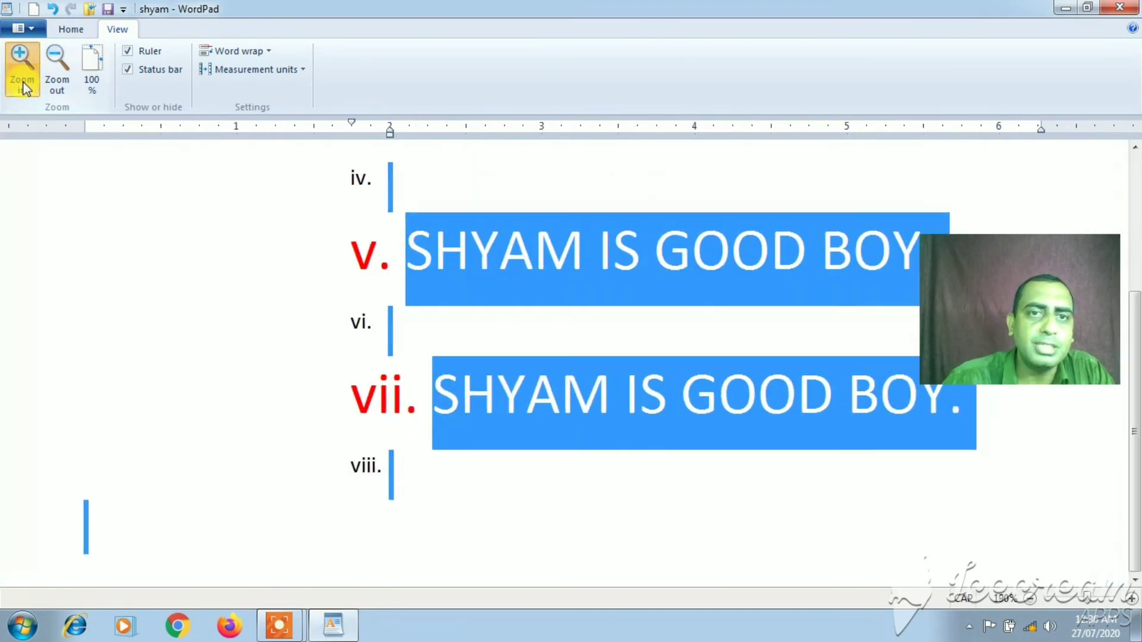
{"action": "left_click", "coordinate": [56, 72]}
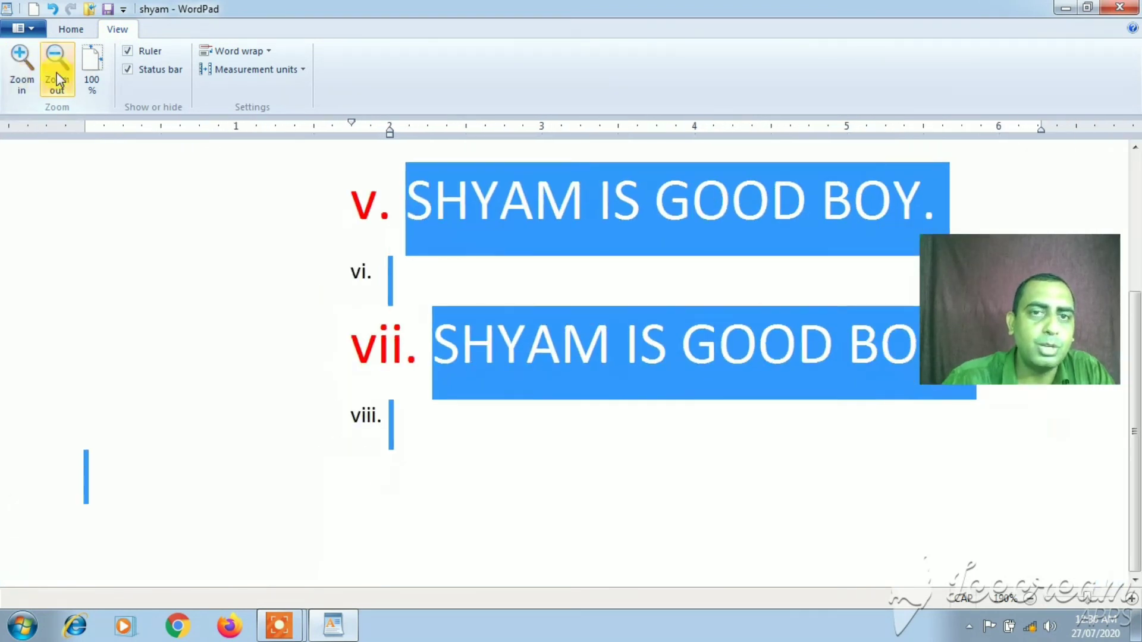
{"action": "left_click", "coordinate": [56, 78]}
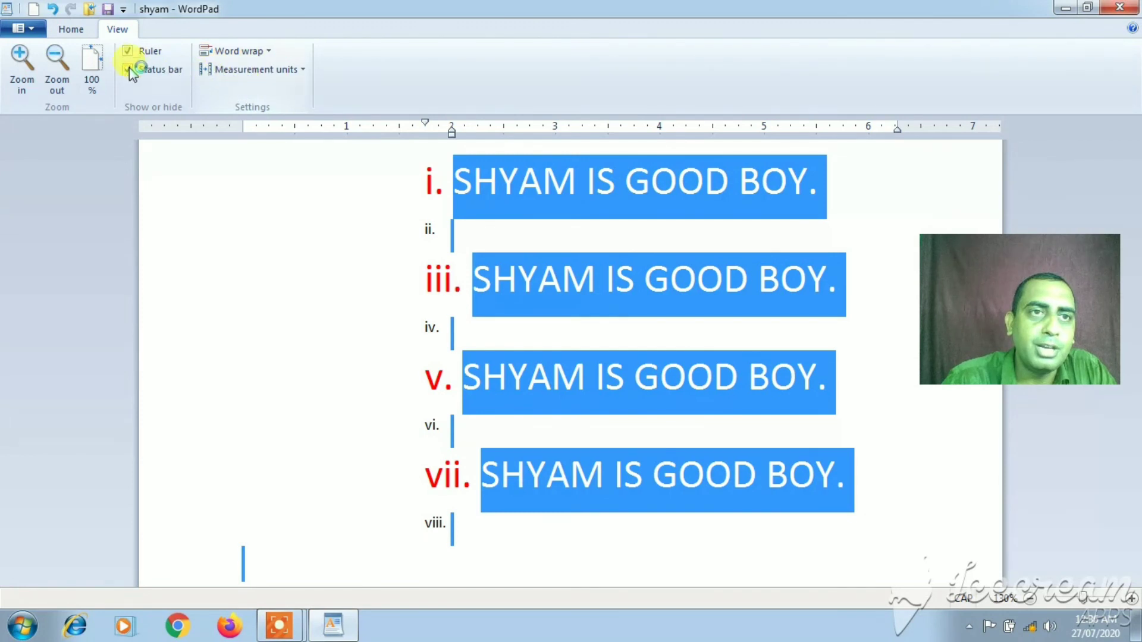
{"action": "left_click", "coordinate": [87, 60]}
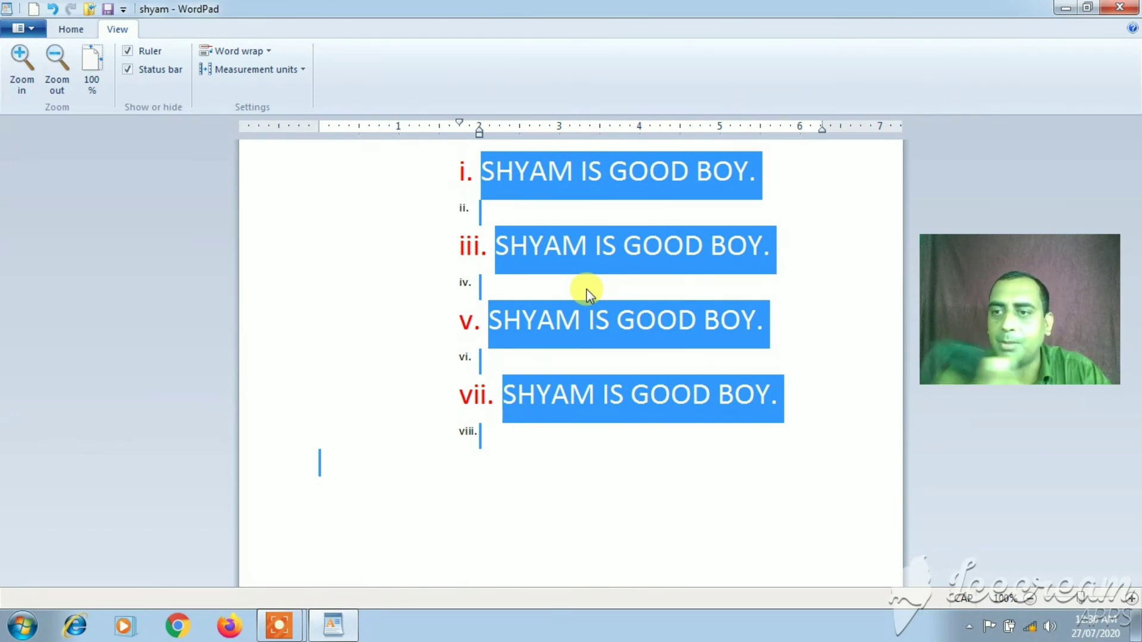
Zoom the document in and out with the scroll wheel, finishing at 170%
{"action": "scroll", "coordinate": [586, 289], "scroll_direction": "up", "scroll_amount": 1, "text": "ctrl"}
{"action": "scroll", "coordinate": [587, 289], "scroll_direction": "up", "scroll_amount": 4, "text": "ctrl"}
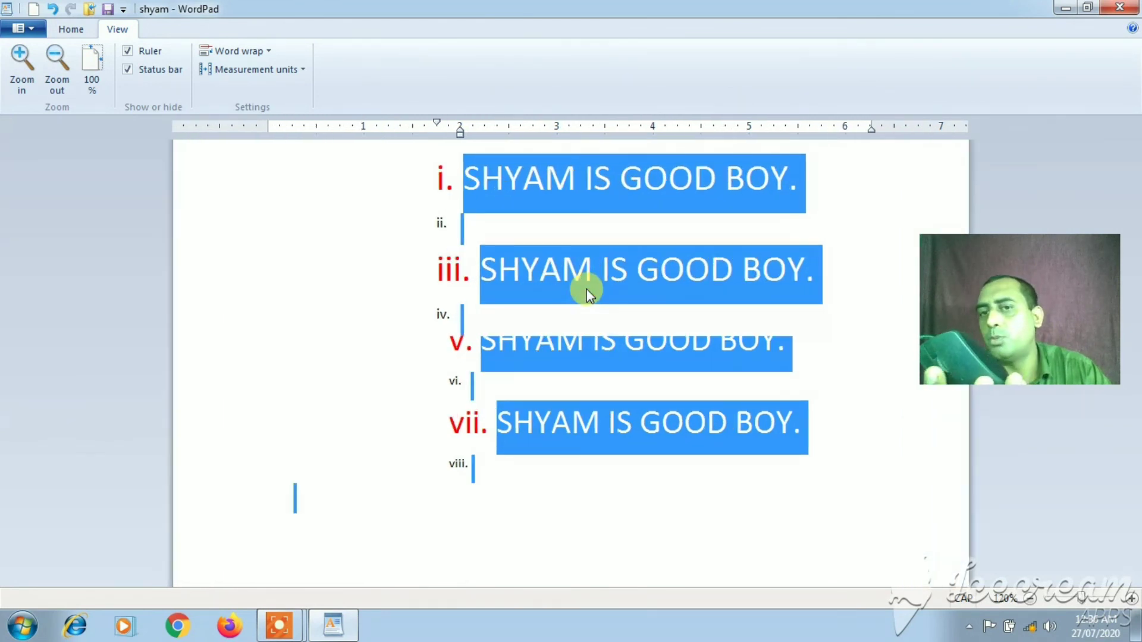
{"action": "scroll", "coordinate": [586, 289], "scroll_direction": "up", "scroll_amount": 4, "text": "ctrl"}
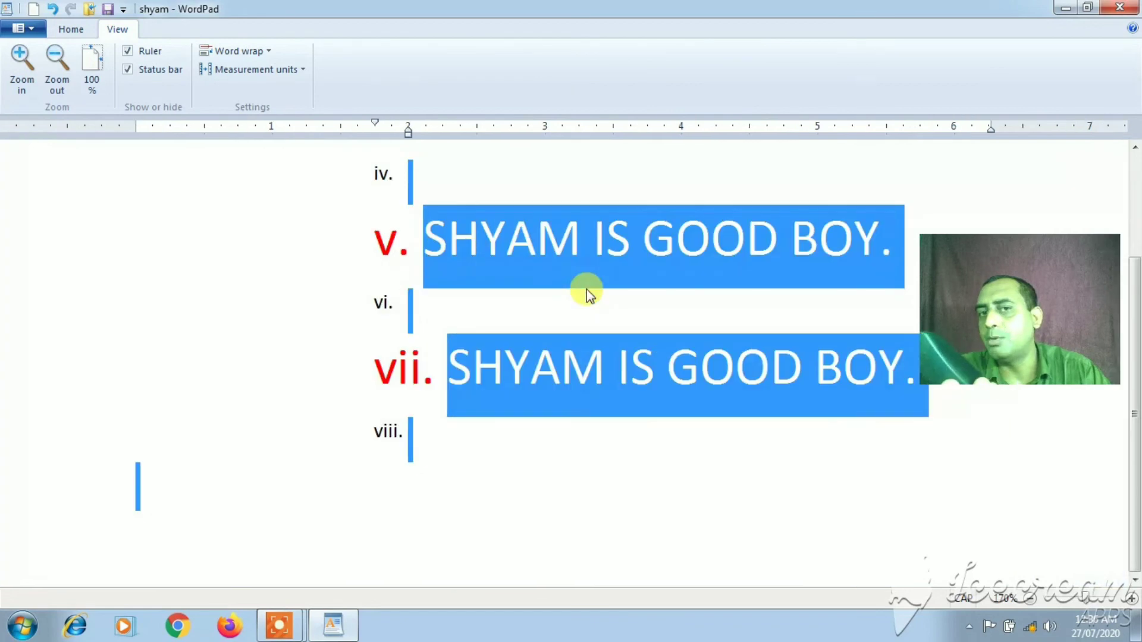
{"action": "scroll", "coordinate": [586, 288], "scroll_direction": "up", "scroll_amount": 2, "text": "ctrl"}
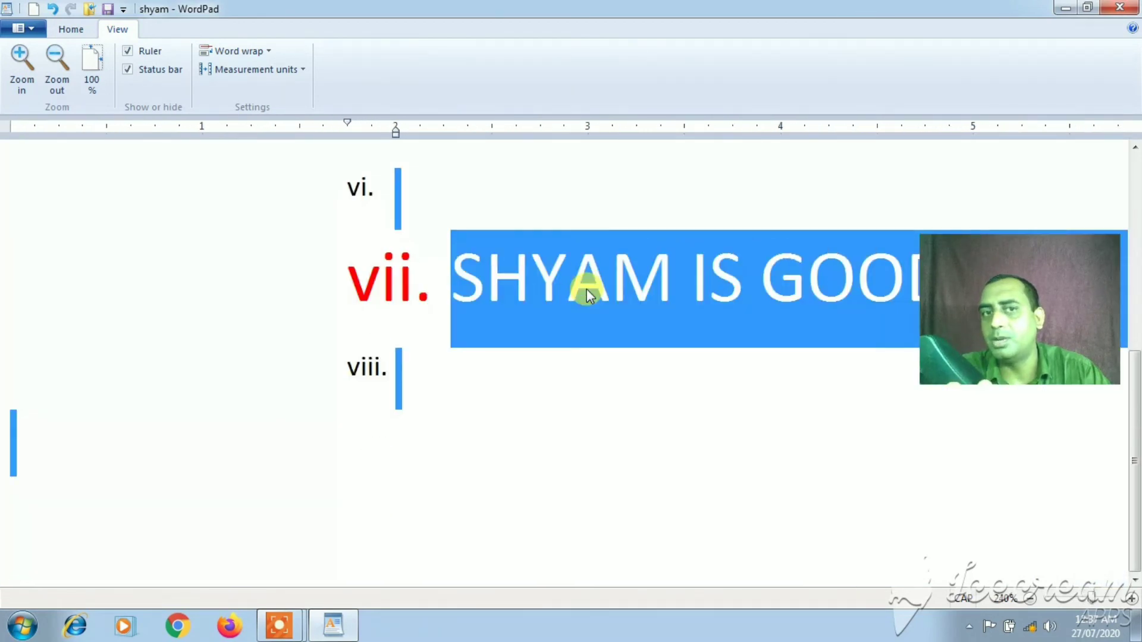
{"action": "scroll", "coordinate": [587, 288], "scroll_direction": "down", "scroll_amount": 5, "text": "ctrl"}
{"action": "scroll", "coordinate": [587, 289], "scroll_direction": "down", "scroll_amount": 5, "text": "ctrl"}
{"action": "scroll", "coordinate": [587, 288], "scroll_direction": "up", "scroll_amount": 3, "text": "ctrl"}
{"action": "scroll", "coordinate": [587, 288], "scroll_direction": "up", "scroll_amount": 4, "text": "ctrl"}
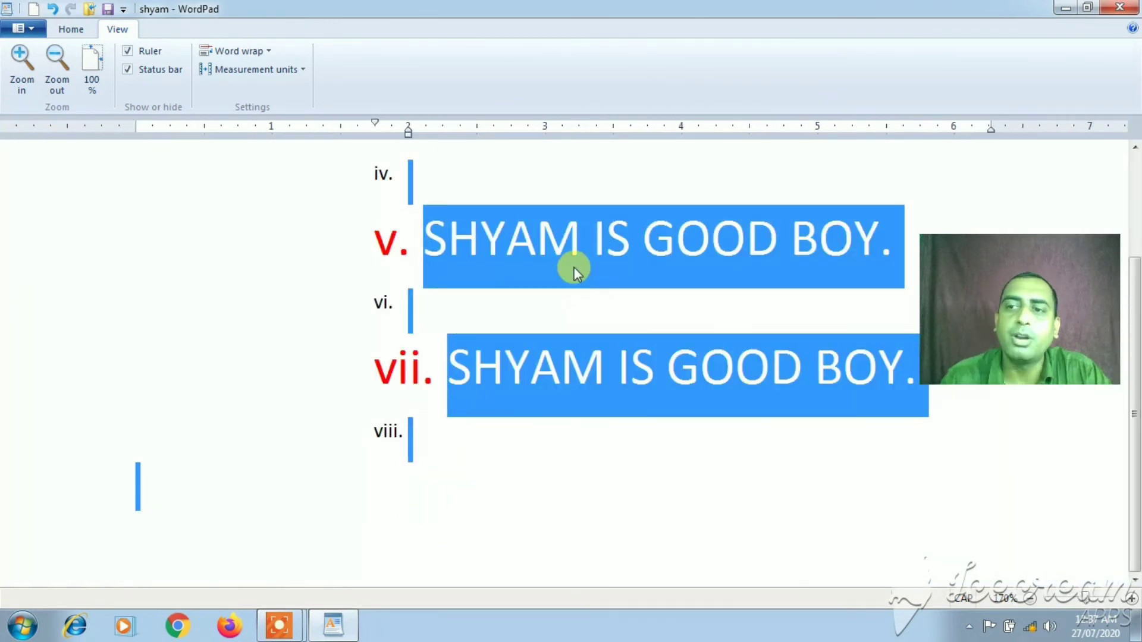
Hide and show the ruler again, and do the same with the status bar
{"action": "left_click", "coordinate": [131, 52]}
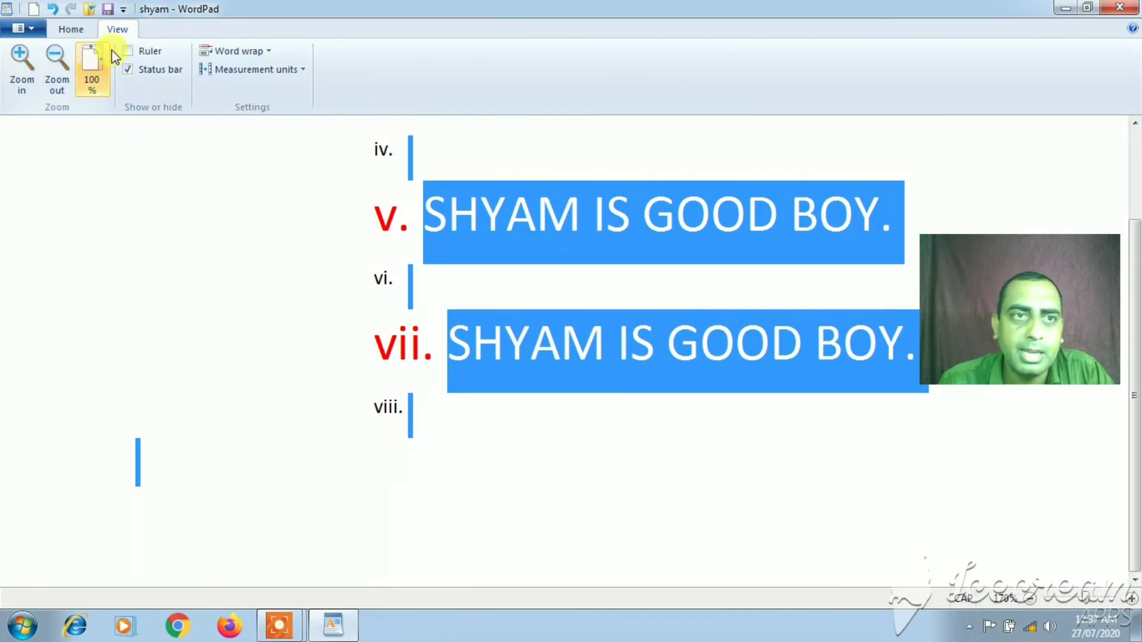
{"action": "left_click", "coordinate": [145, 50]}
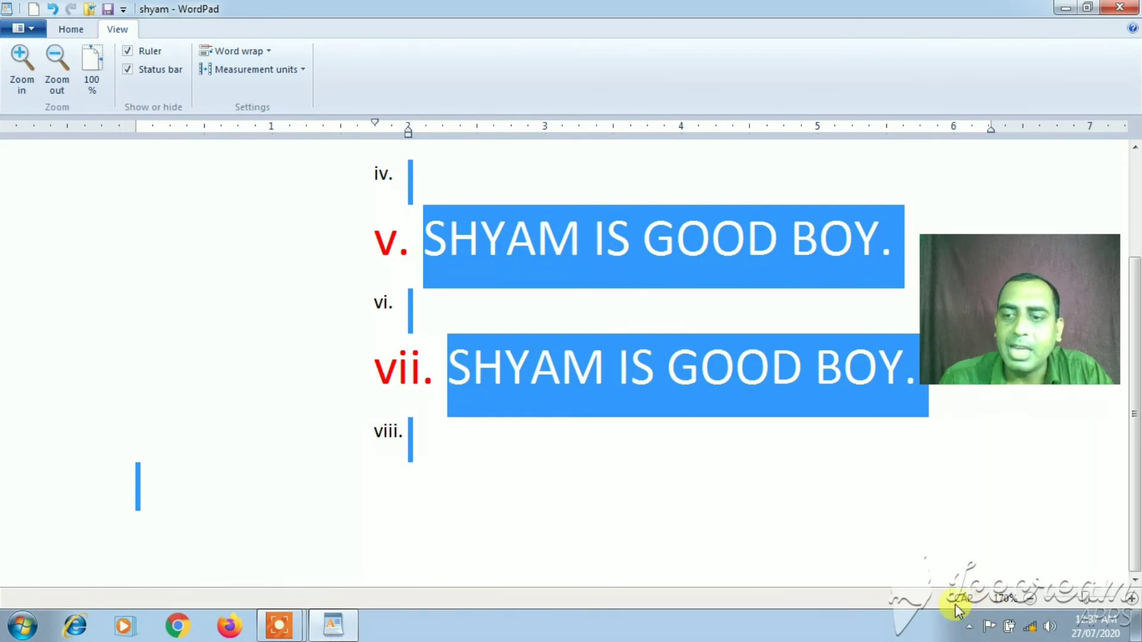
{"action": "left_click", "coordinate": [134, 69]}
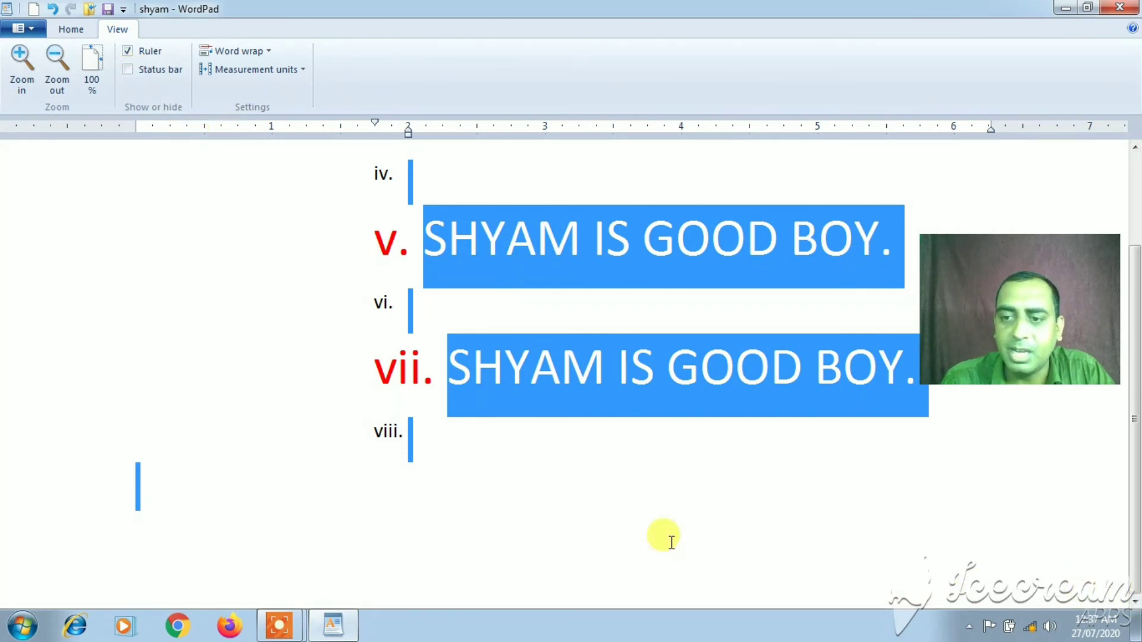
{"action": "left_click", "coordinate": [131, 69]}
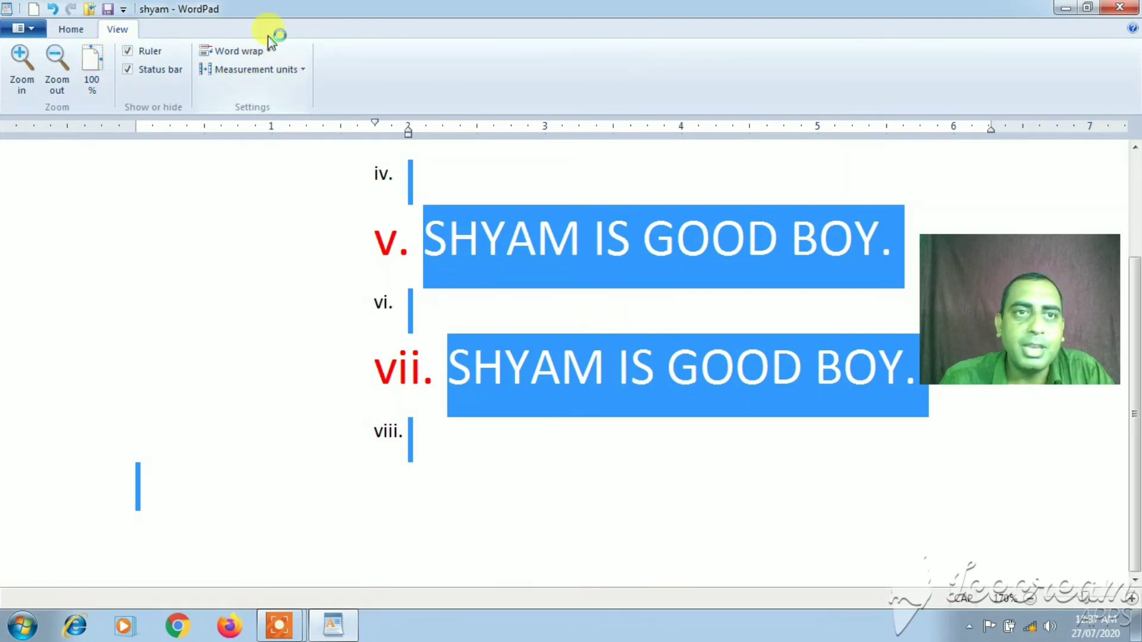
Set word wrap to No wrap and paste the copied "RAM IS GOOD BOY." line nine times after the text of line v
{"action": "left_click", "coordinate": [271, 53]}
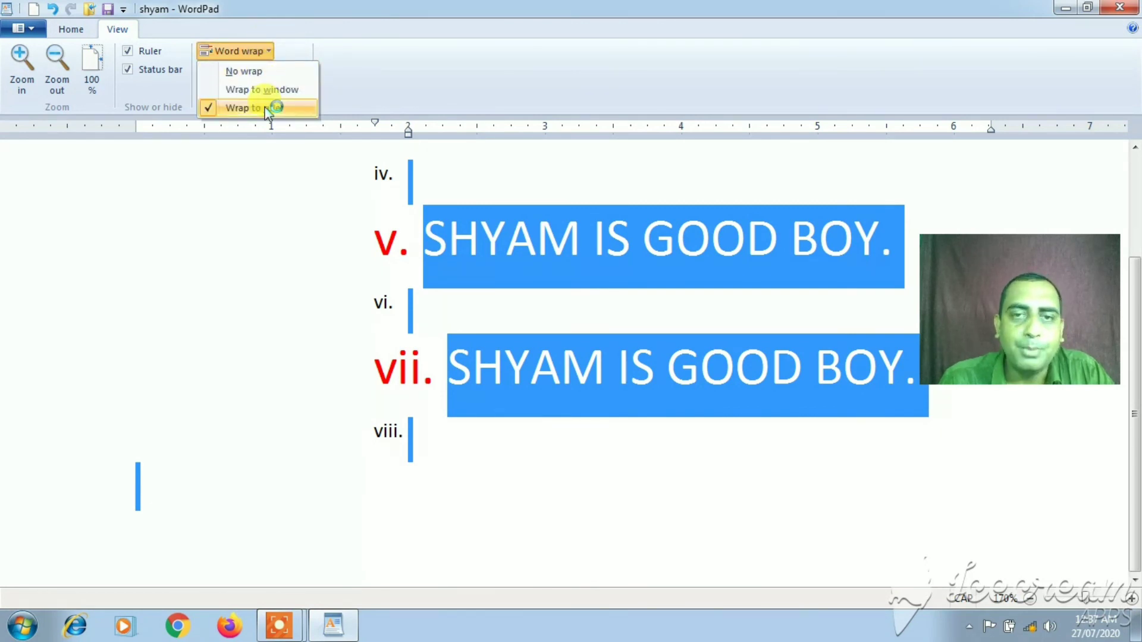
{"action": "left_click", "coordinate": [272, 74]}
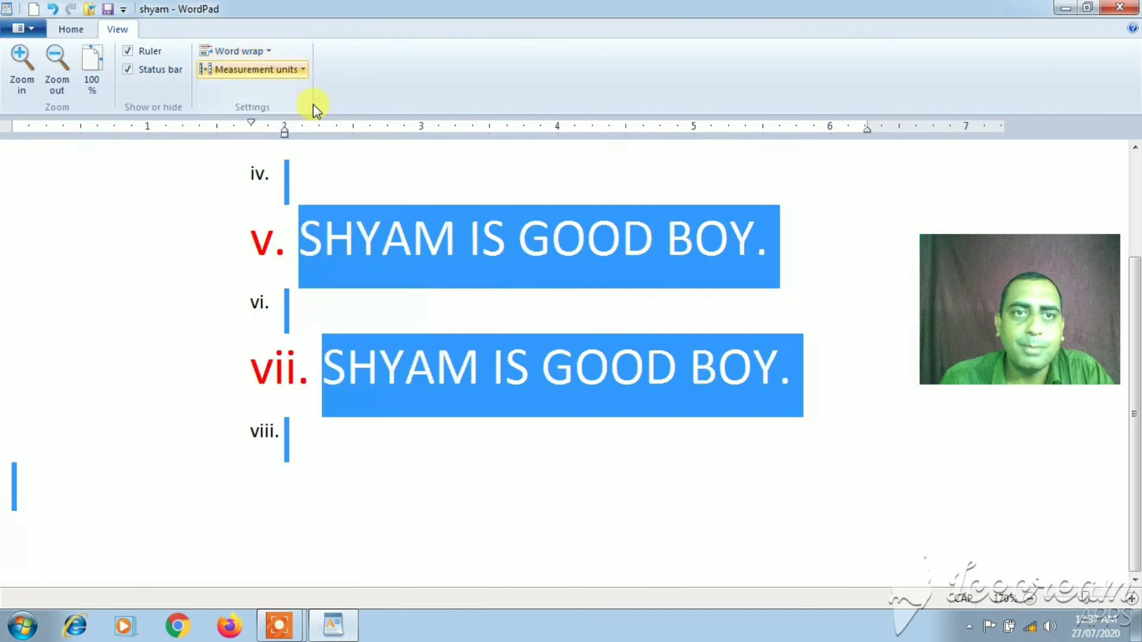
{"action": "left_click", "coordinate": [730, 226]}
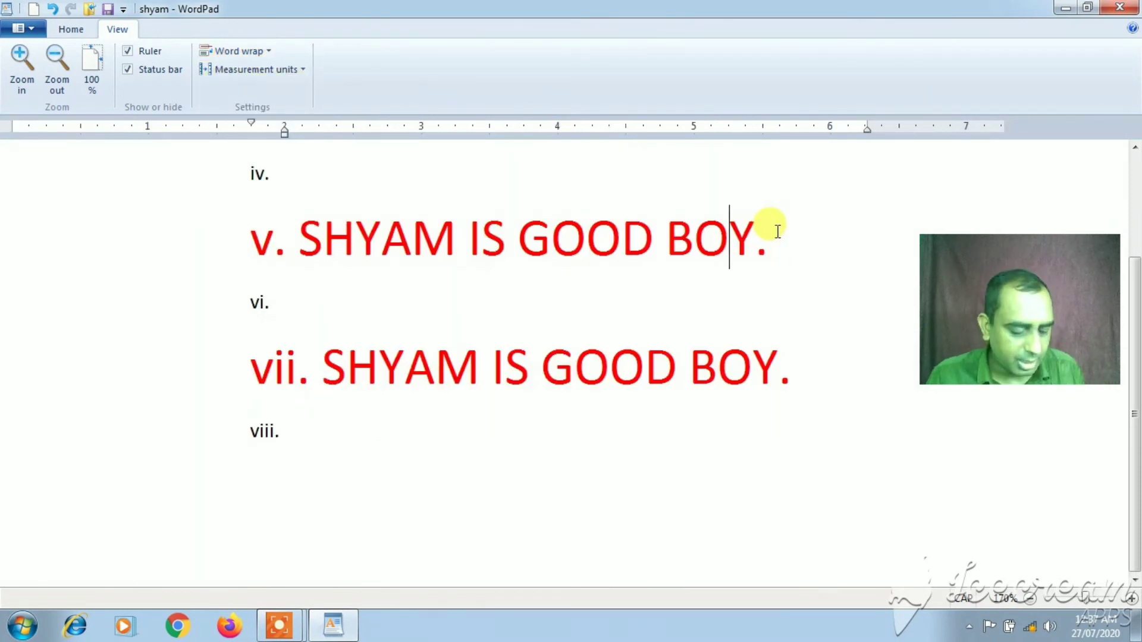
{"action": "left_click", "coordinate": [772, 231]}
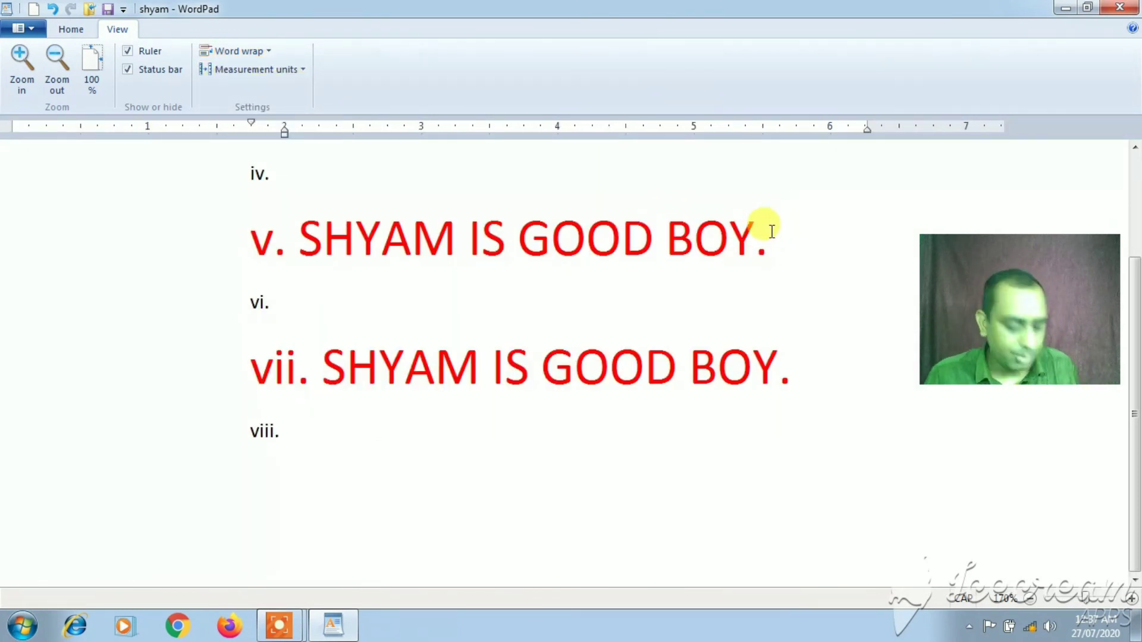
{"action": "key", "text": "ctrl+v"}
{"action": "key", "text": "ctrl+v"}
{"action": "key", "text": "ctrl+v"}
{"action": "key", "text": "ctrl+v"}
{"action": "key", "text": "ctrl+v"}
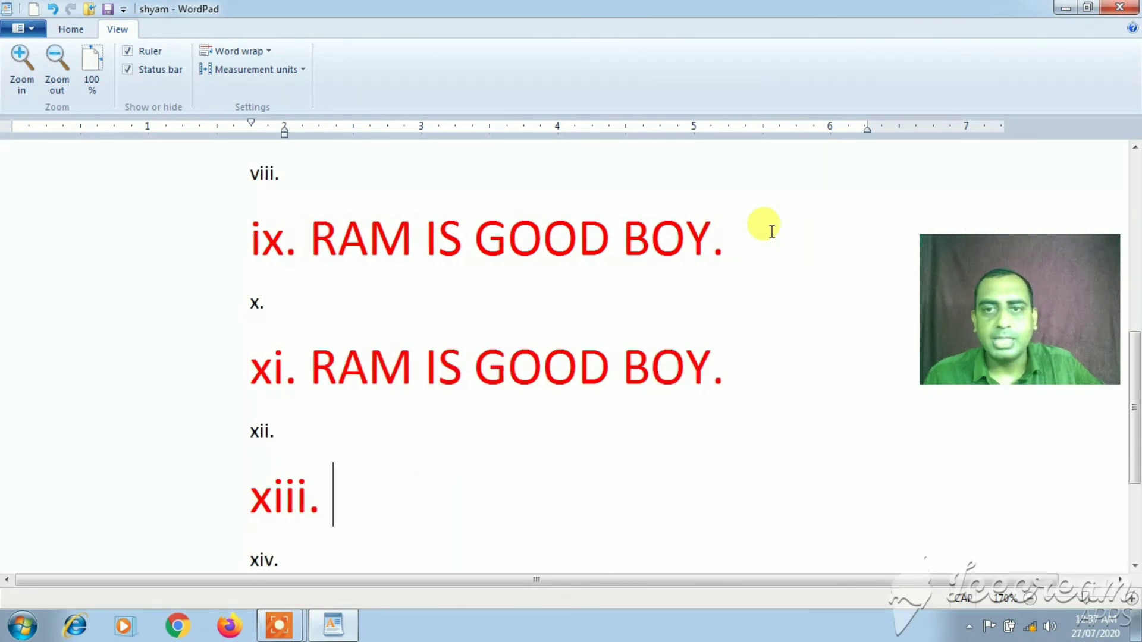
{"action": "key", "text": "ctrl+v"}
{"action": "key", "text": "ctrl+v"}
{"action": "key", "text": "ctrl+v"}
{"action": "key", "text": "ctrl+v"}
Append an unbroken run of the letter D to line xix, long enough to run past the window's width
{"action": "left_click", "coordinate": [772, 231]}
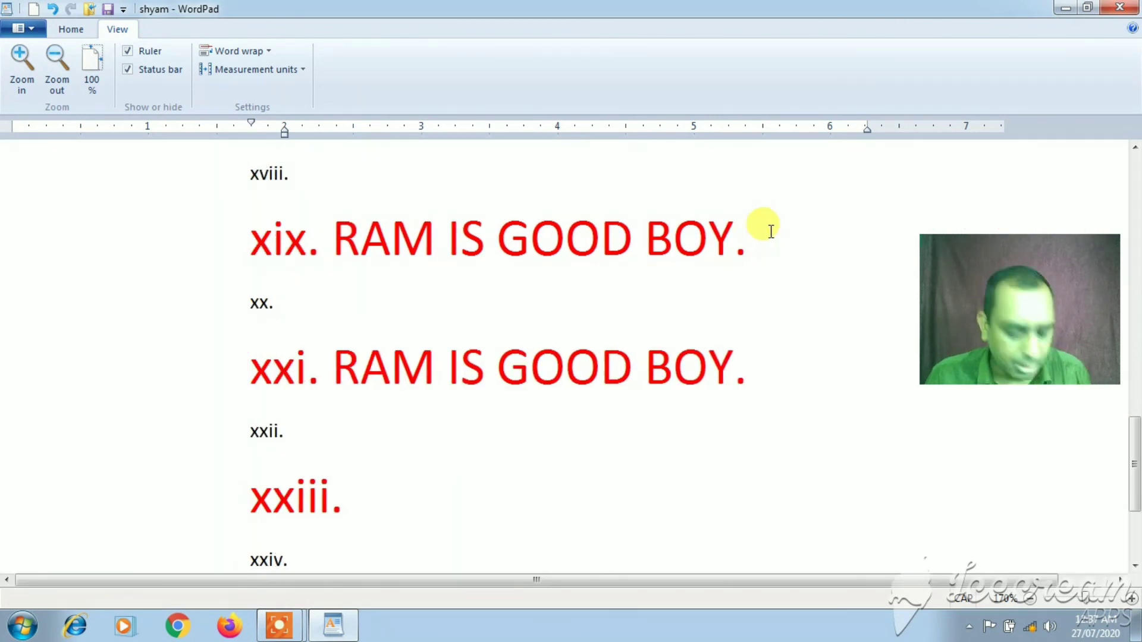
{"action": "type", "text": "DDDDD"}
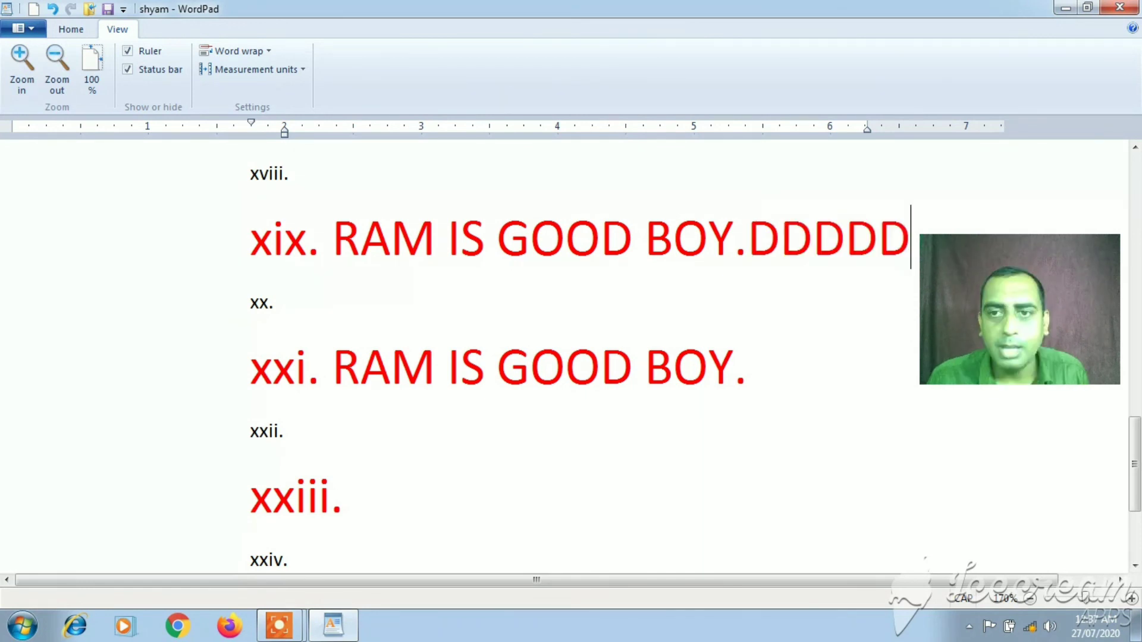
{"action": "type", "text": "DDDDDDDDDDDDDDDDDDDDDDDDDDDDDDDDDDDDDDDDDDDDDDDDDDDDDDDDDDDDDDDDDD"}
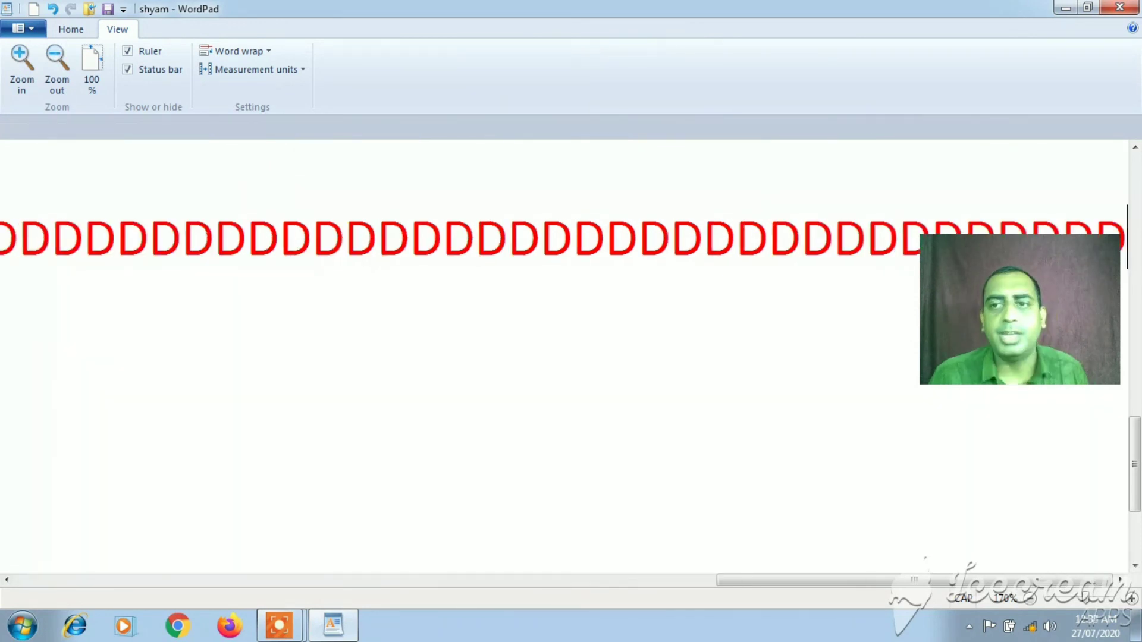
Change word wrap to Wrap to window and finally to Wrap to ruler
{"action": "left_click", "coordinate": [271, 53]}
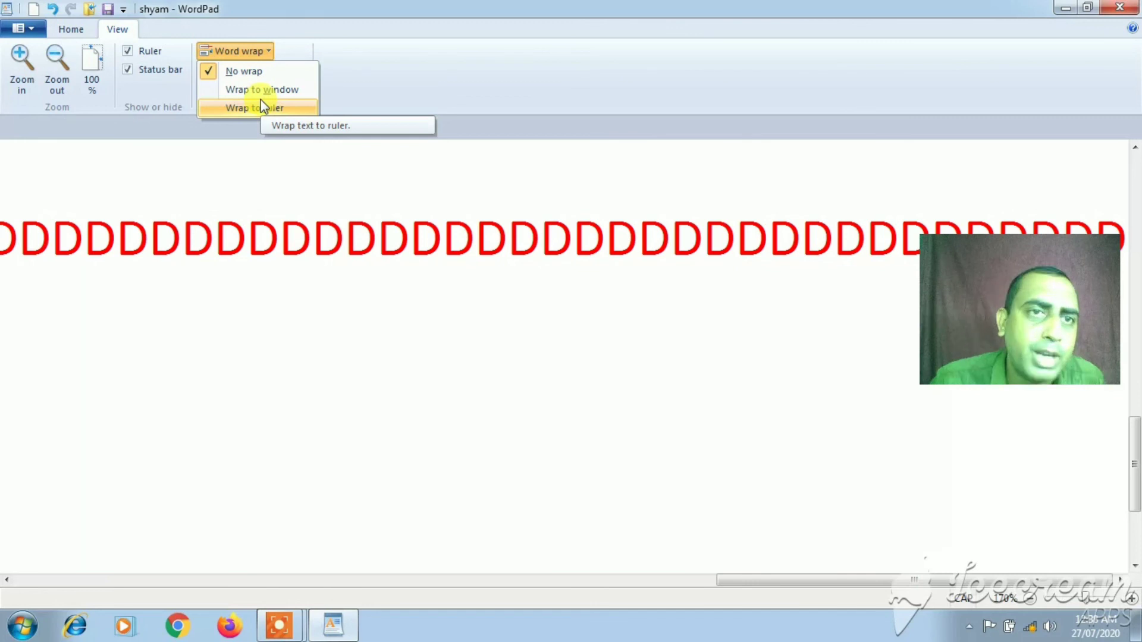
{"action": "left_click", "coordinate": [275, 94]}
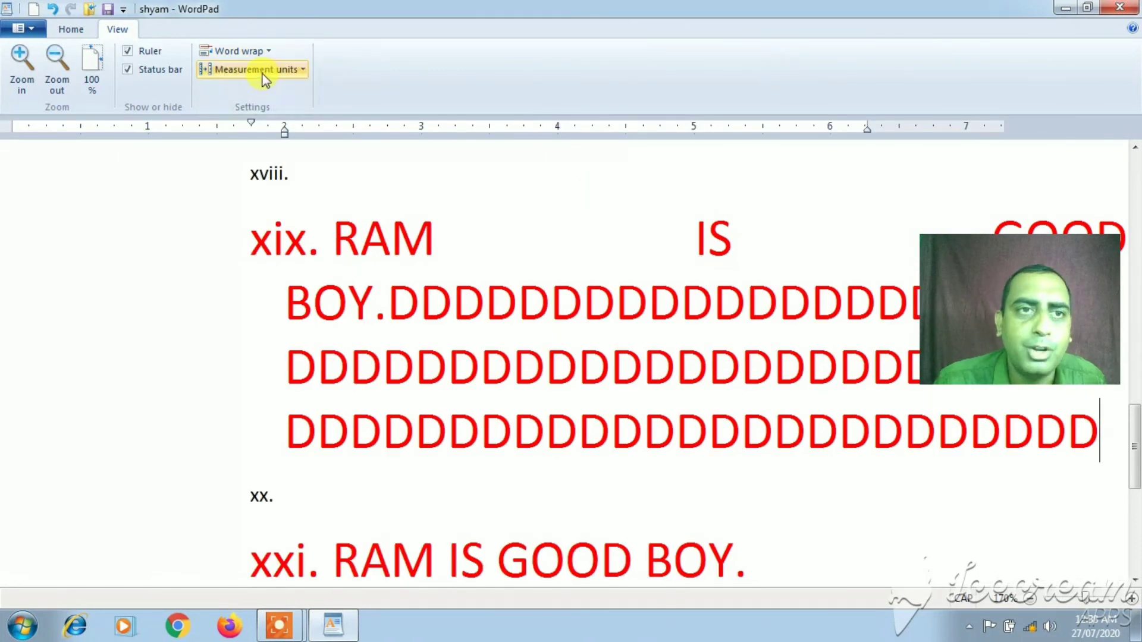
{"action": "left_click", "coordinate": [239, 51]}
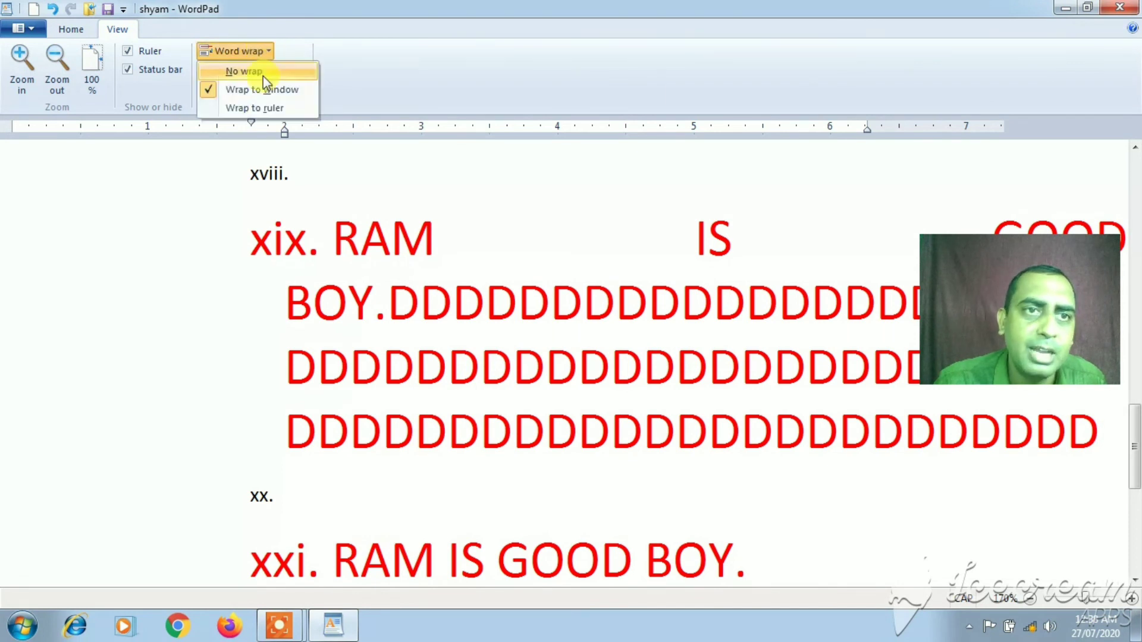
{"action": "left_click", "coordinate": [261, 109]}
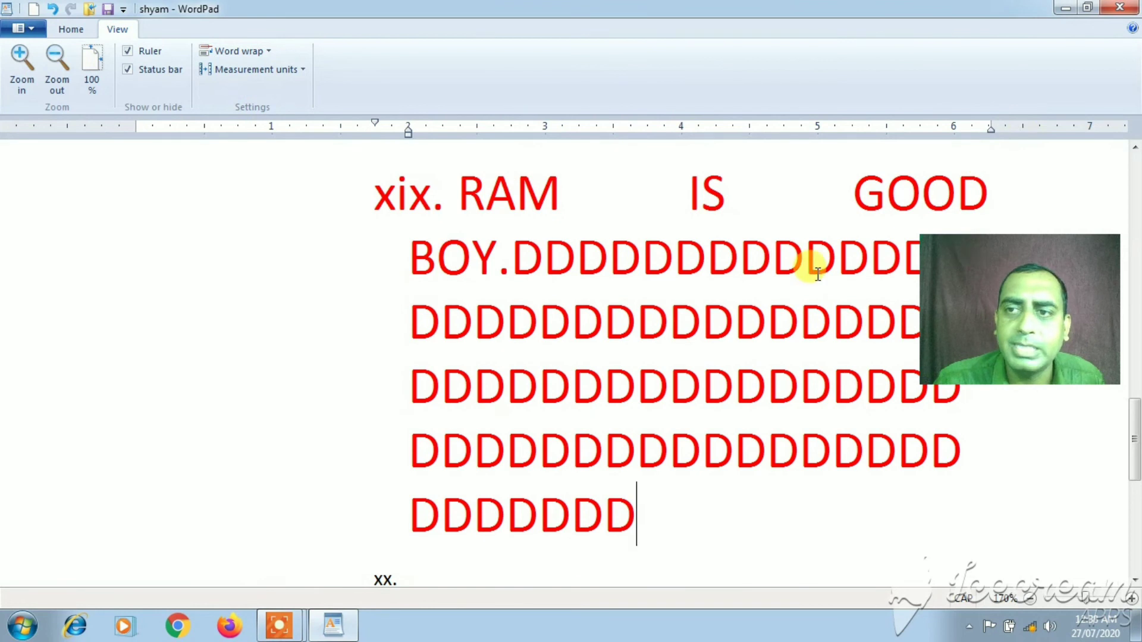
{"action": "left_click", "coordinate": [230, 68]}
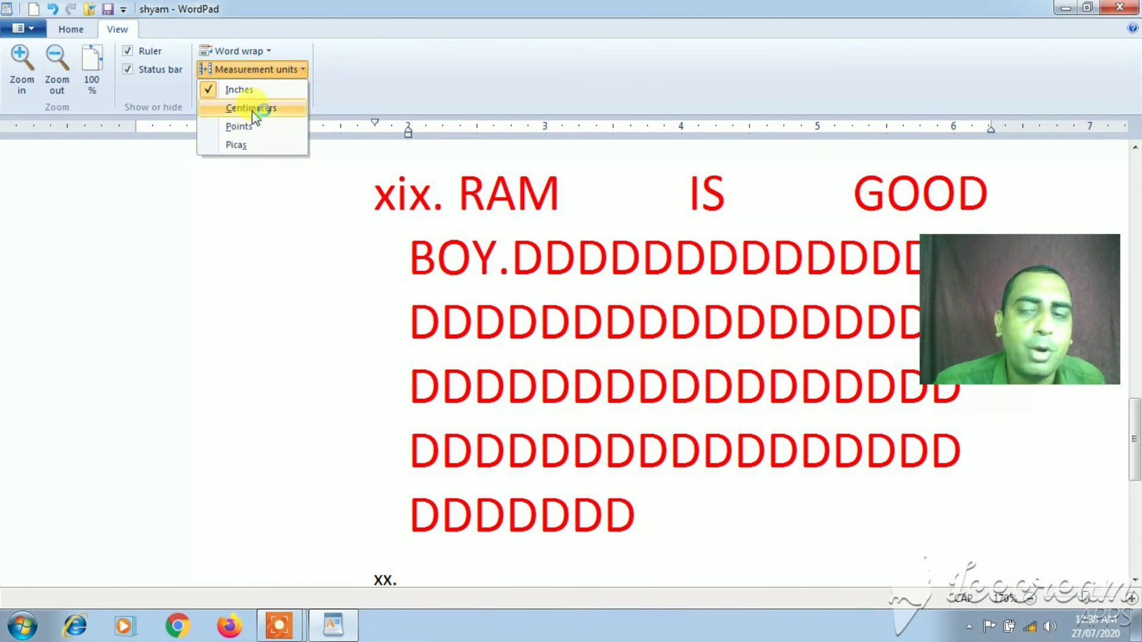
{"action": "right_click", "coordinate": [227, 202]}
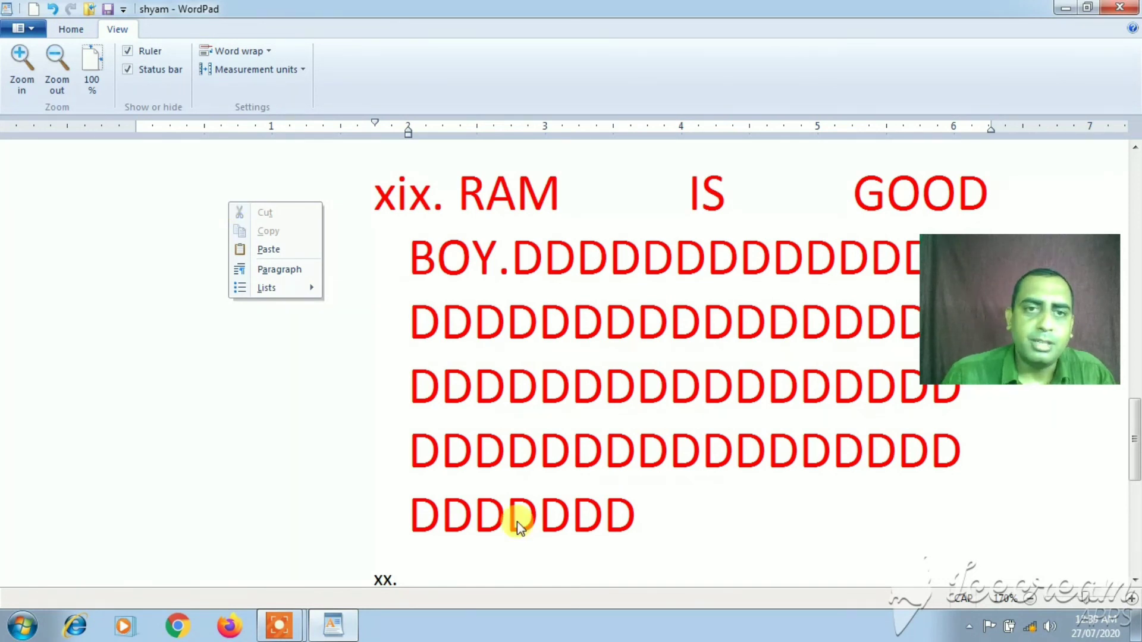
{"action": "left_click", "coordinate": [280, 626]}
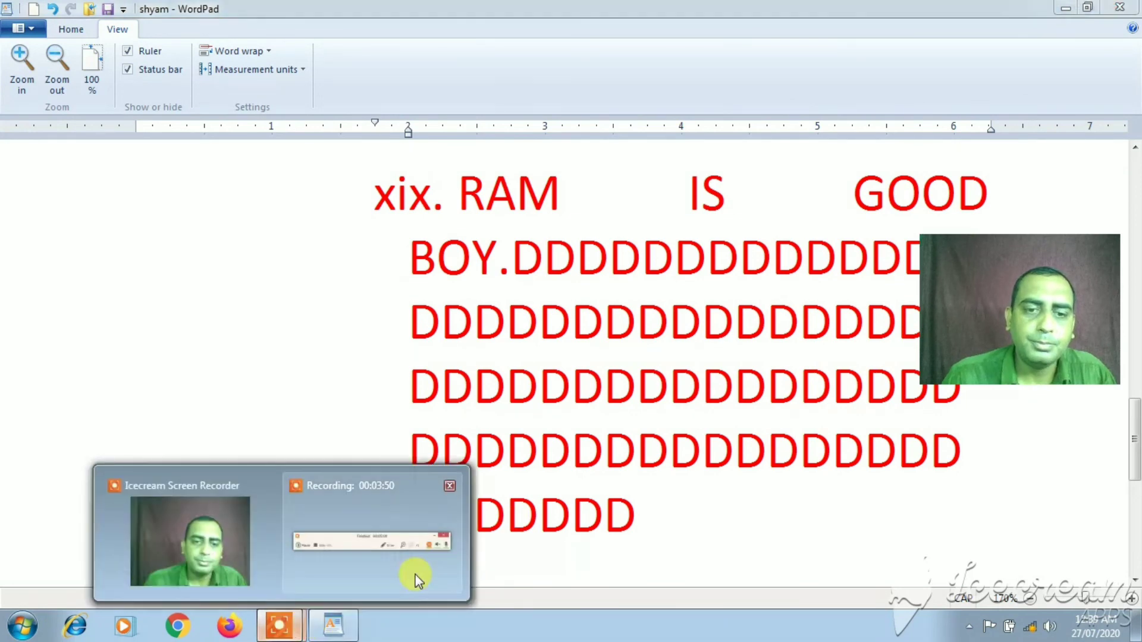
{"action": "left_click", "coordinate": [382, 537]}
{"action": "left_click", "coordinate": [660, 600]}
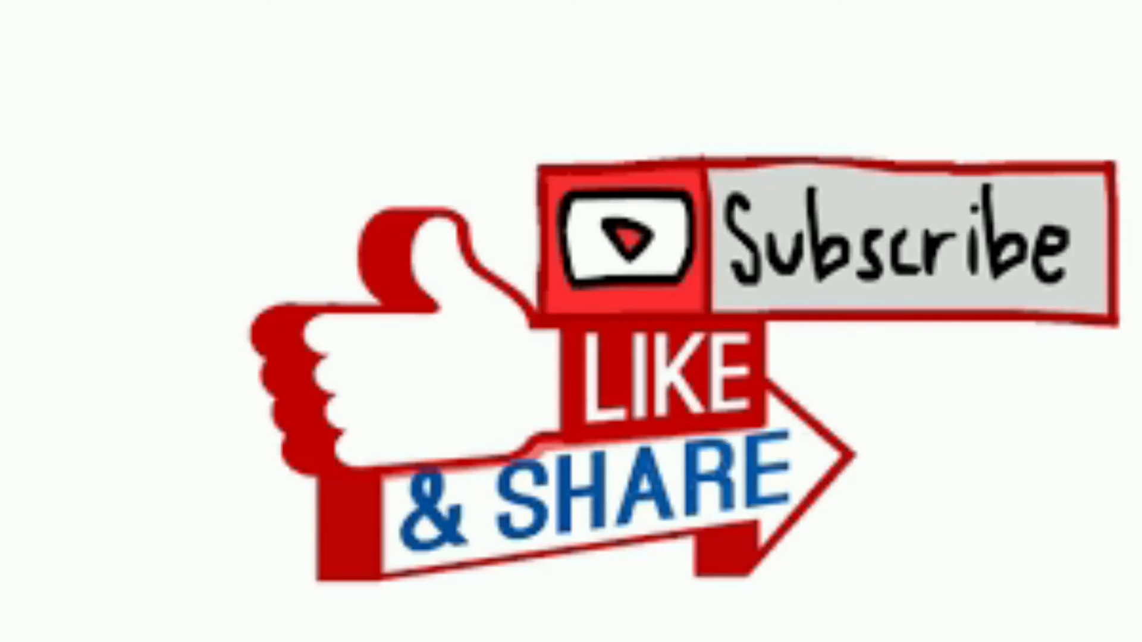